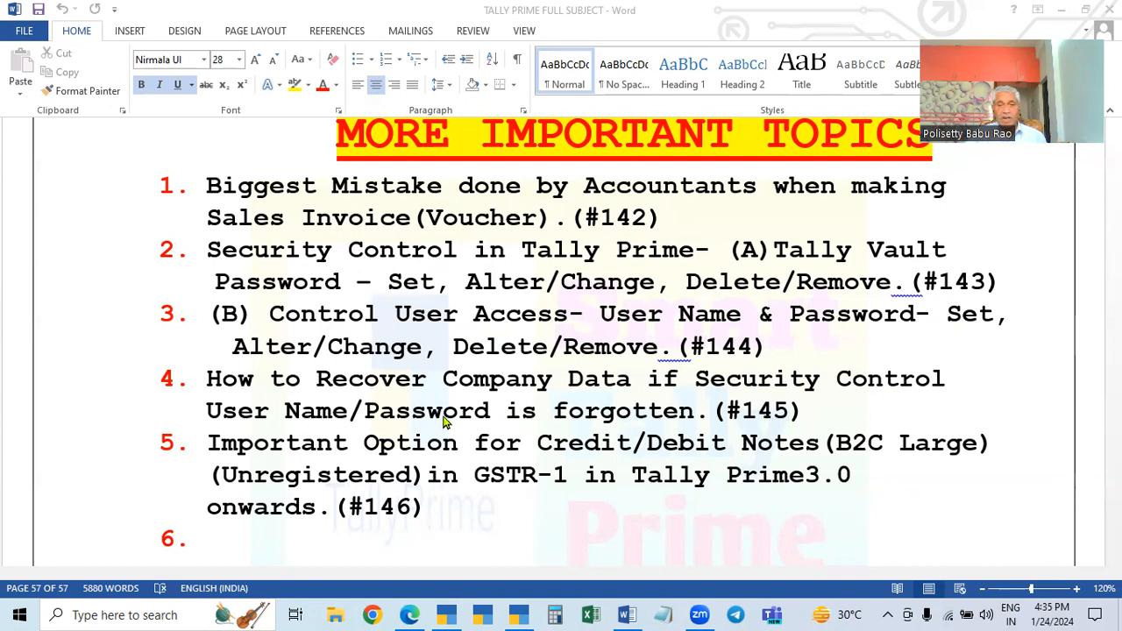
scroll(649, 432, down, 1)
scroll(677, 430, up, 1)
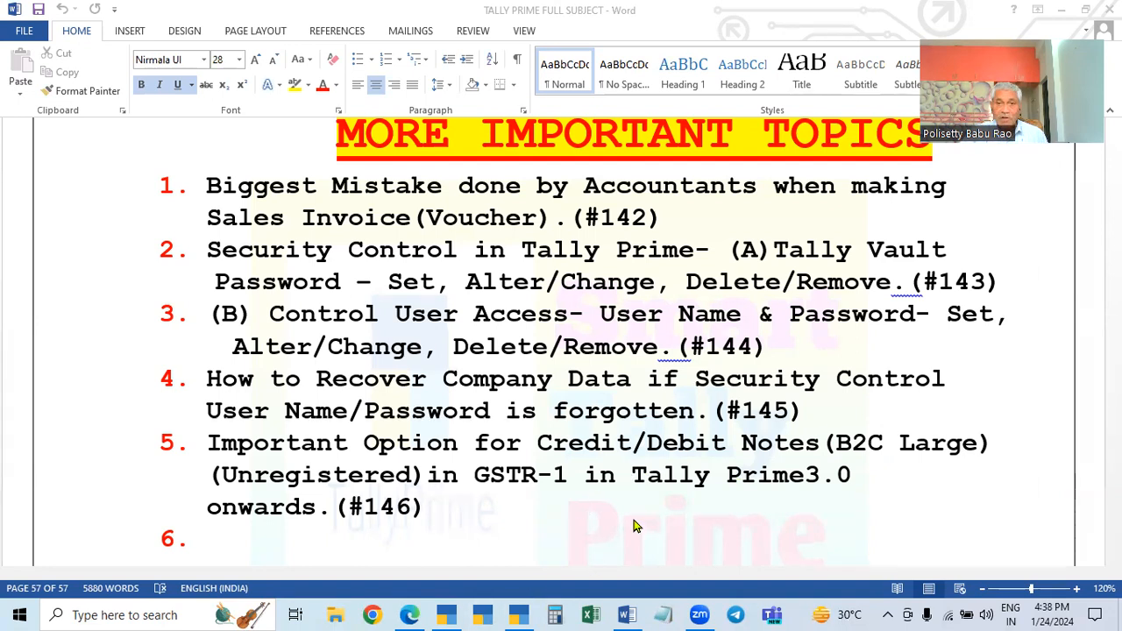
click(517, 614)
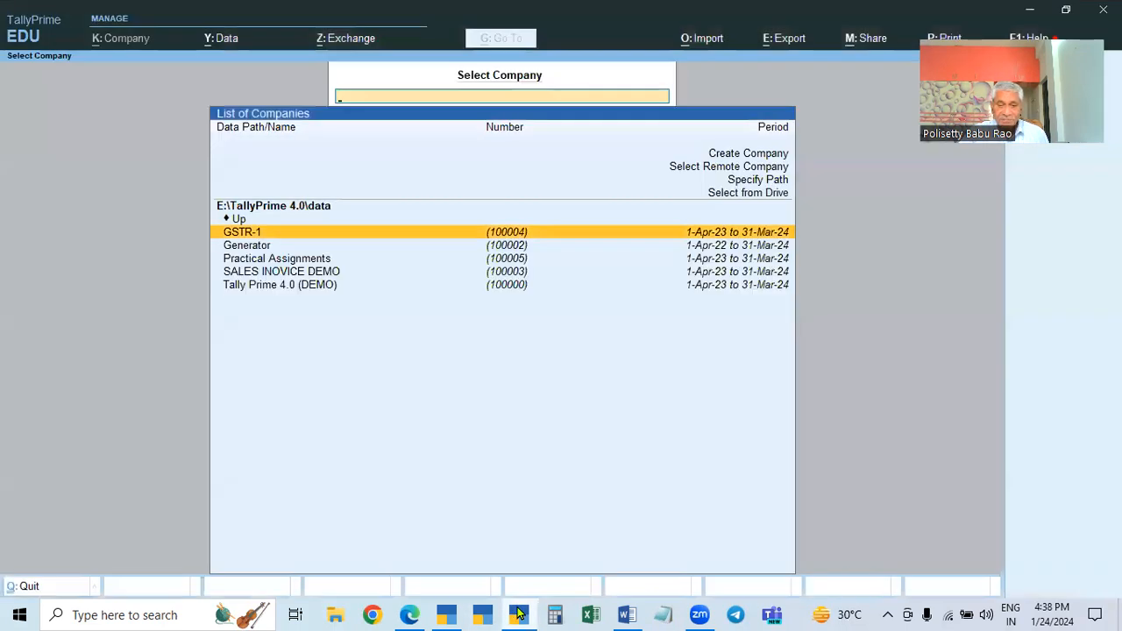
click(626, 615)
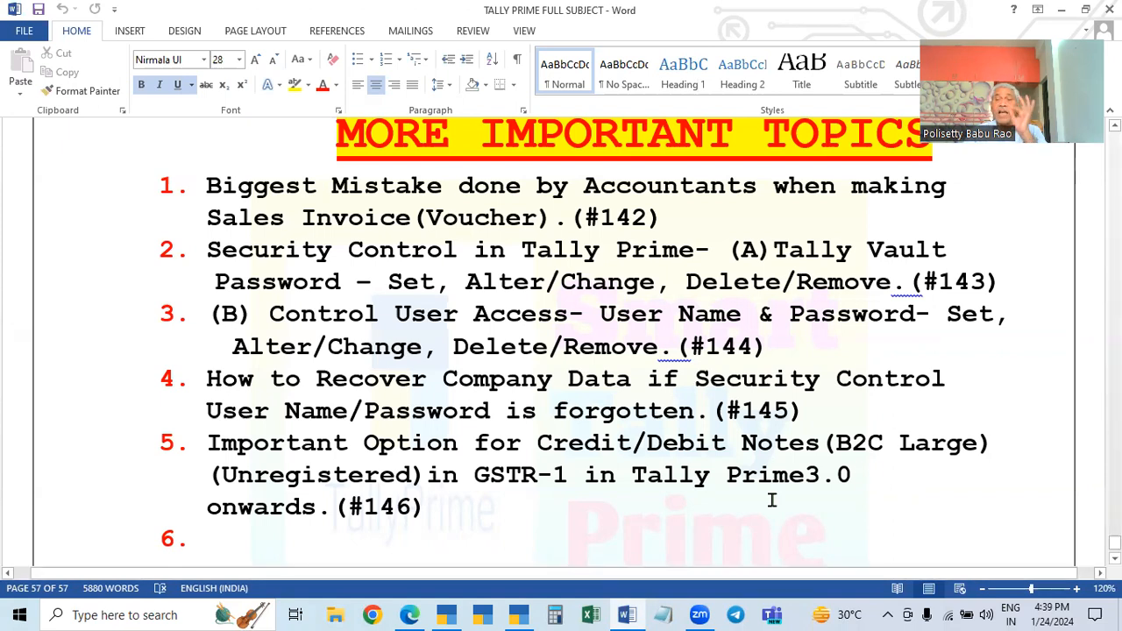
- Switch to TallyPrime 4.0, open the SALES INOVICE DEMO company and view its Day Book for 1-Apr-23 to 2-Apr-23
click(518, 613)
click(322, 275)
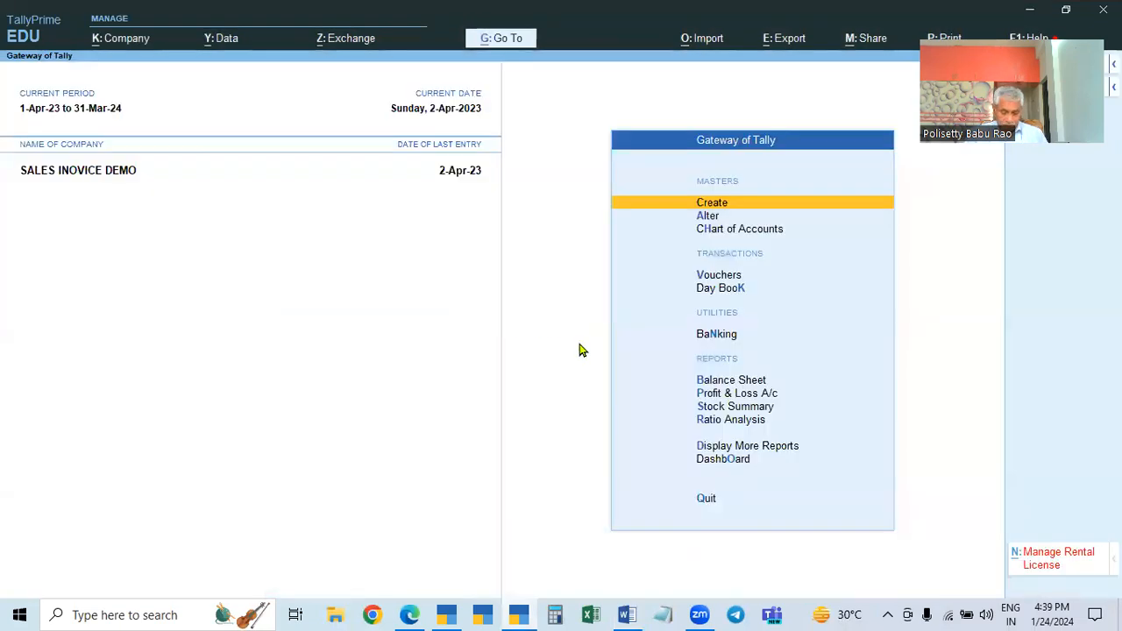
key(k)
key(alt+F2)
text(1)
key(Return)
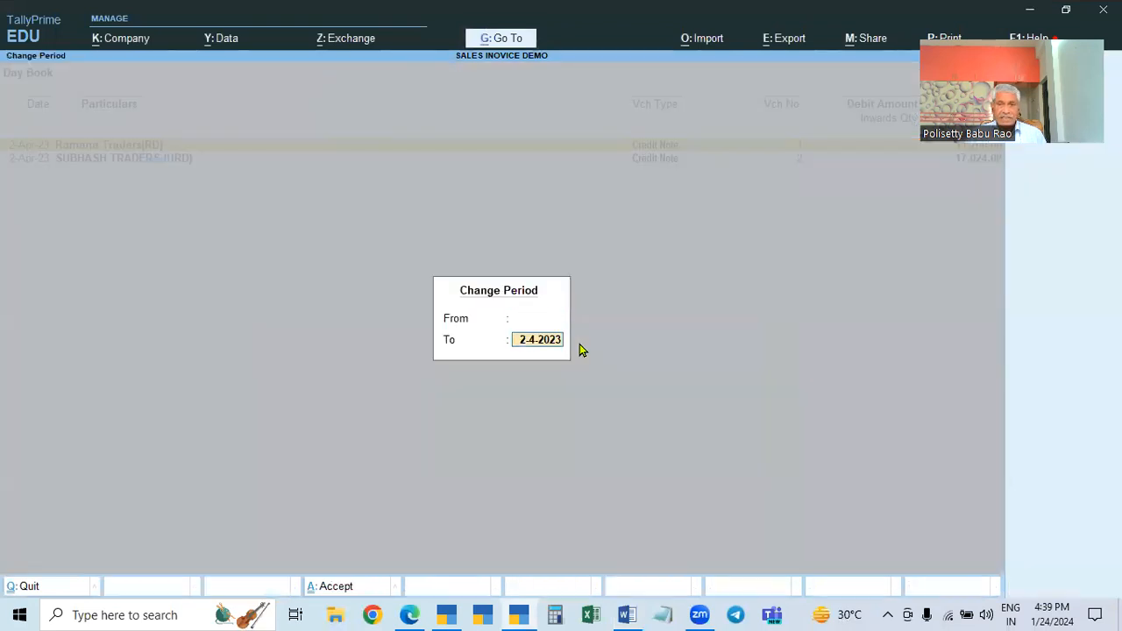
key(Return)
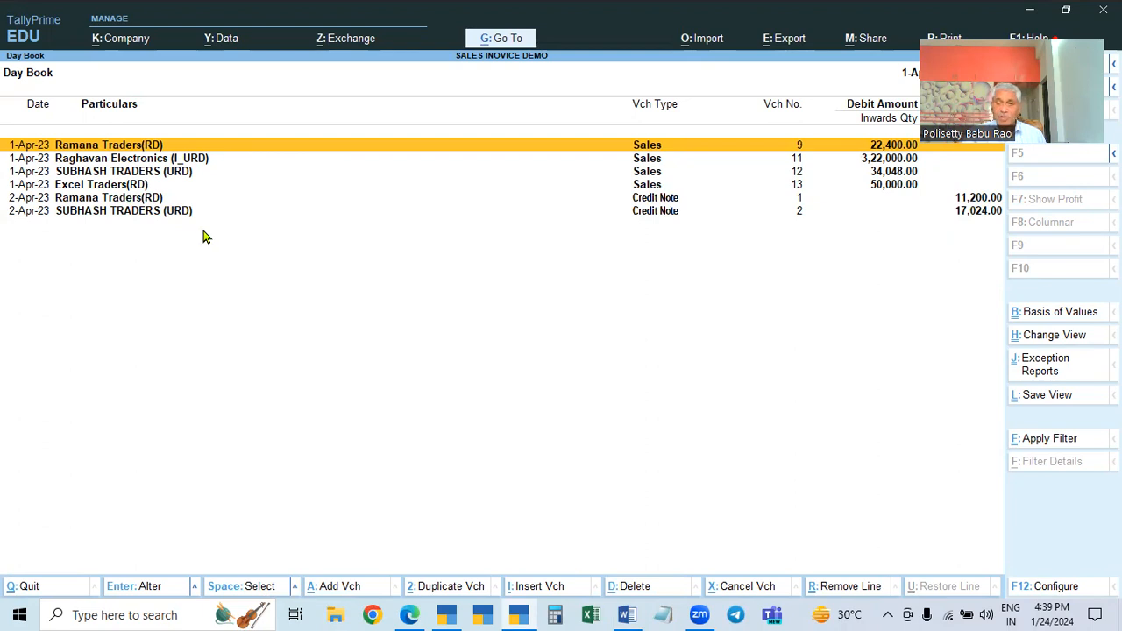
key(Escape)
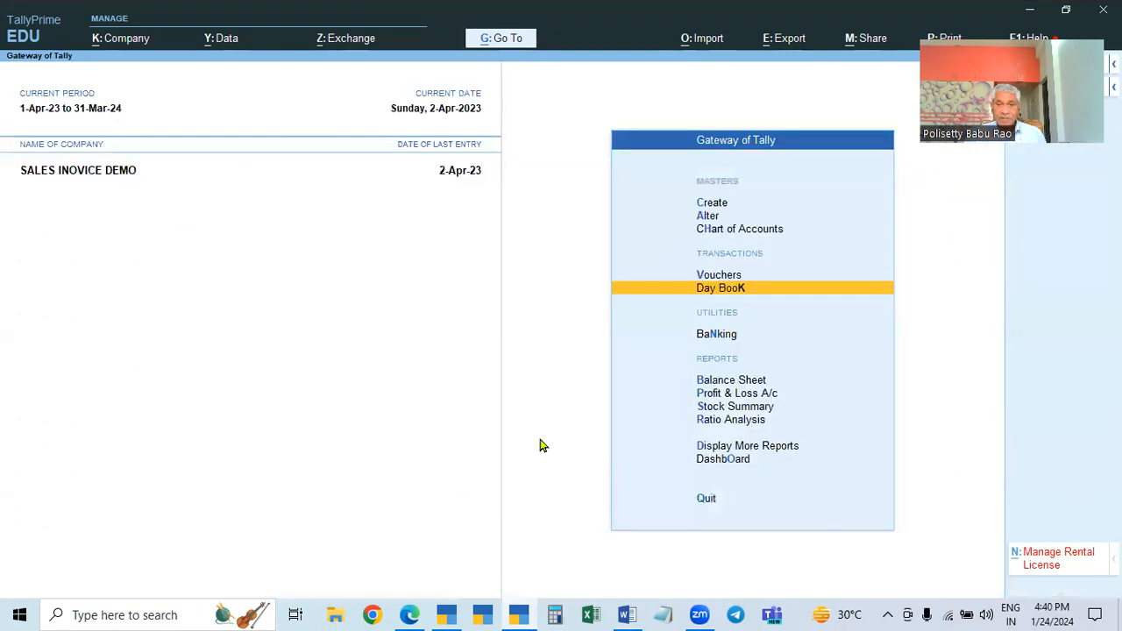
- Reopen the Day Book with a period starting 1-Apr-23 and highlight the Raghavan Electronics (I_URD) sales entry
key(Return)
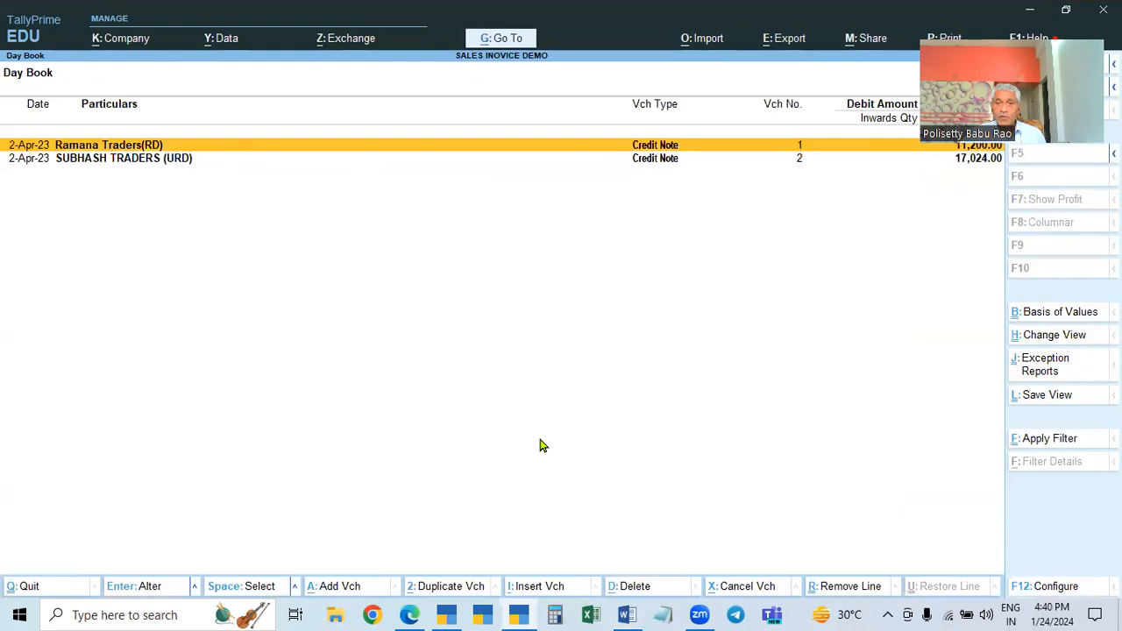
key(F2)
key(BackSpace)
key(Return)
key(Return)
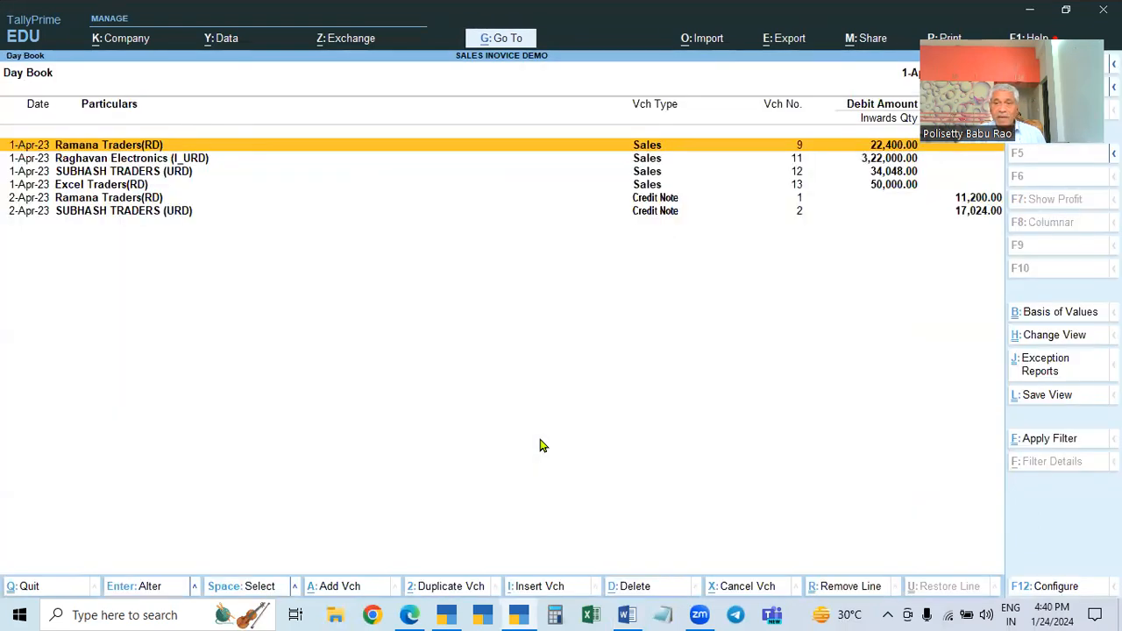
click(188, 162)
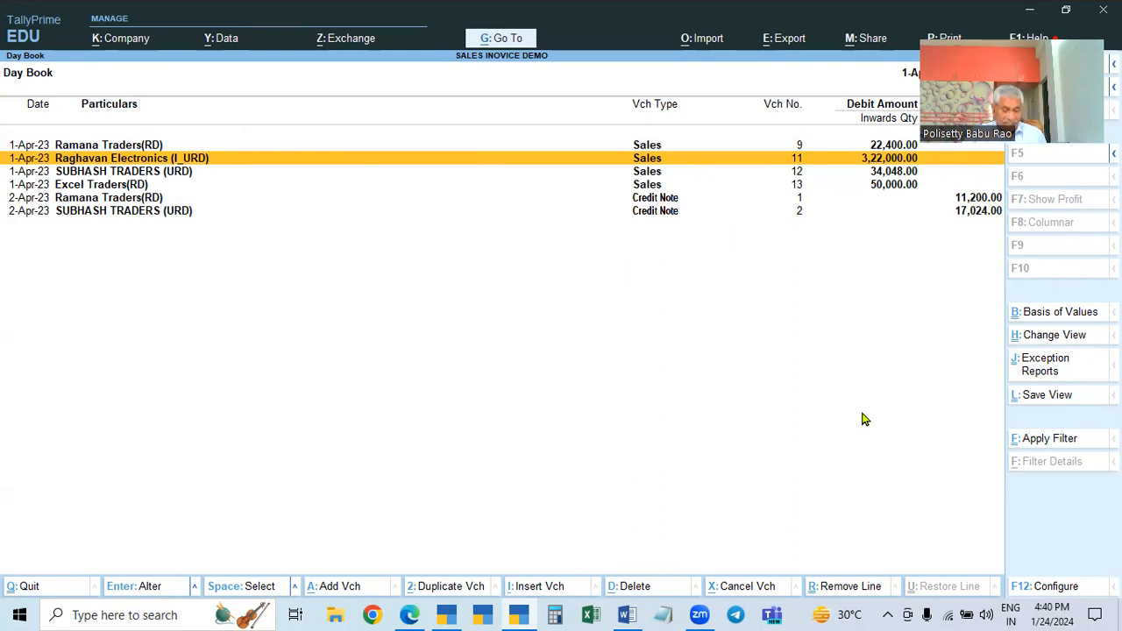
- Leave the Day Book and open the company's GSTR-1 return from the GST reports
key(Escape)
key(Up)
key(Up)
key(Up)
key(Up)
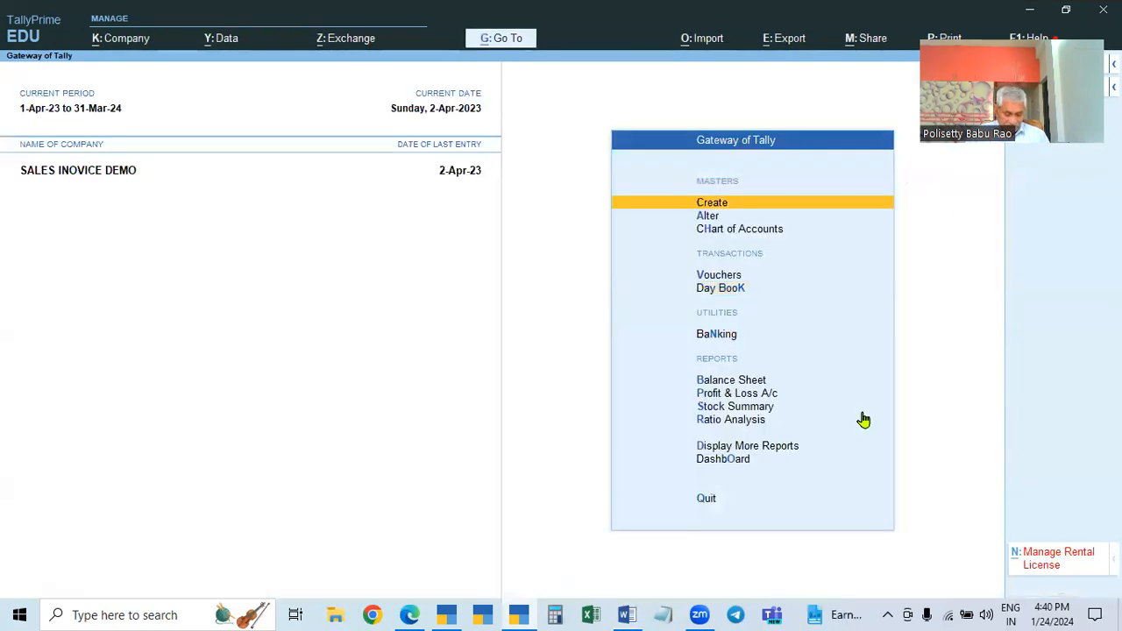
key(d)
key(g)
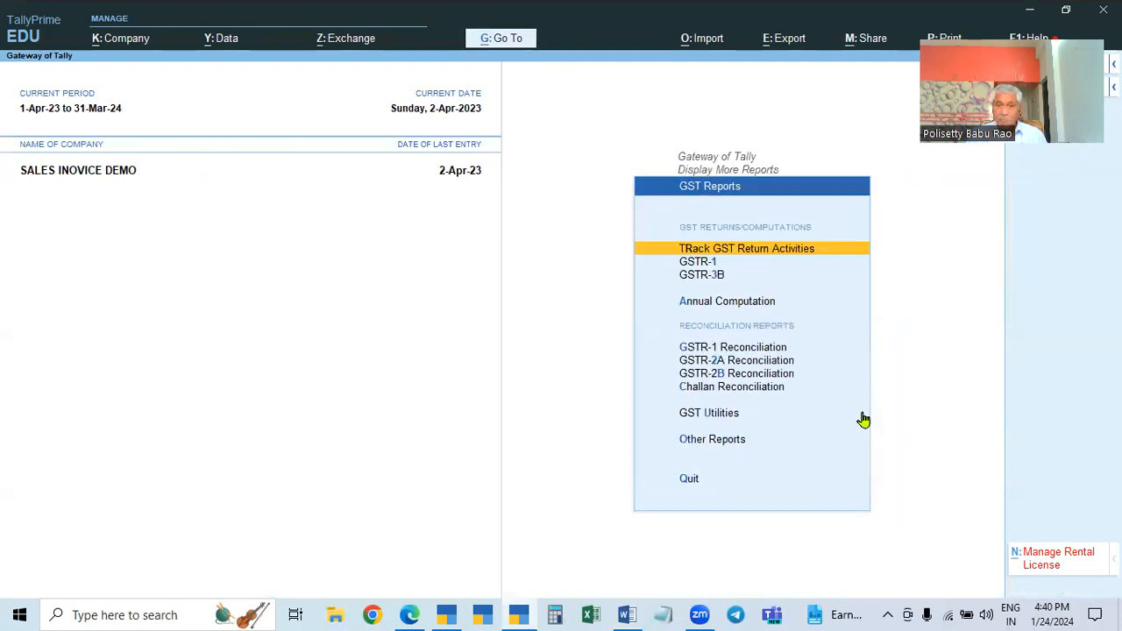
key(Down)
key(Return)
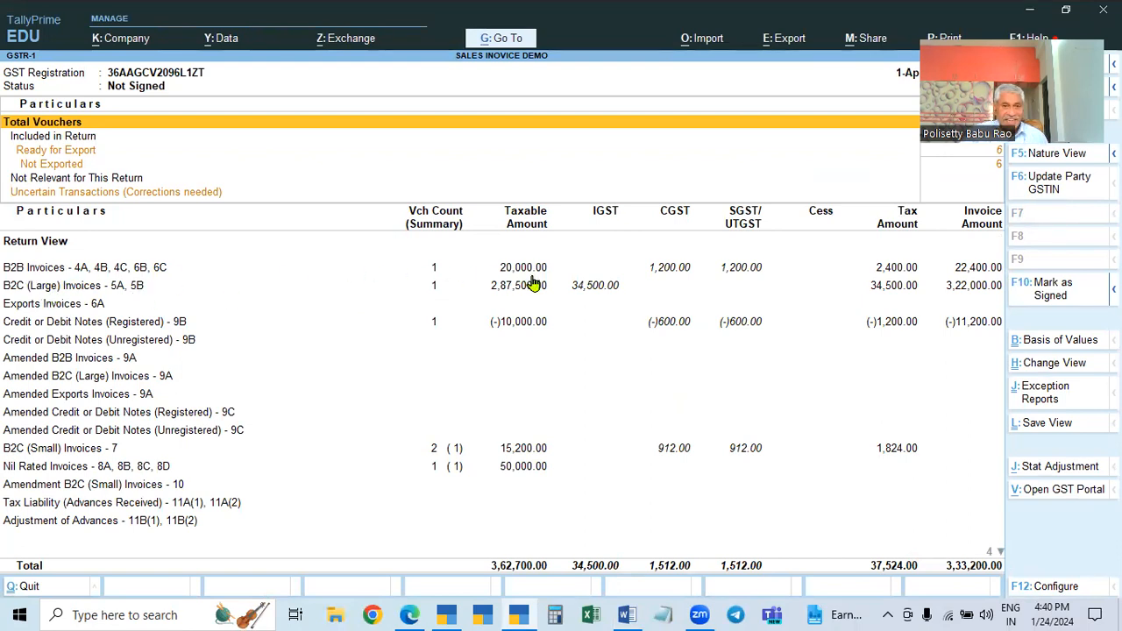
- View the summary behind the Nil Rated Invoices line of GSTR-1, then return to the report
key(Down)
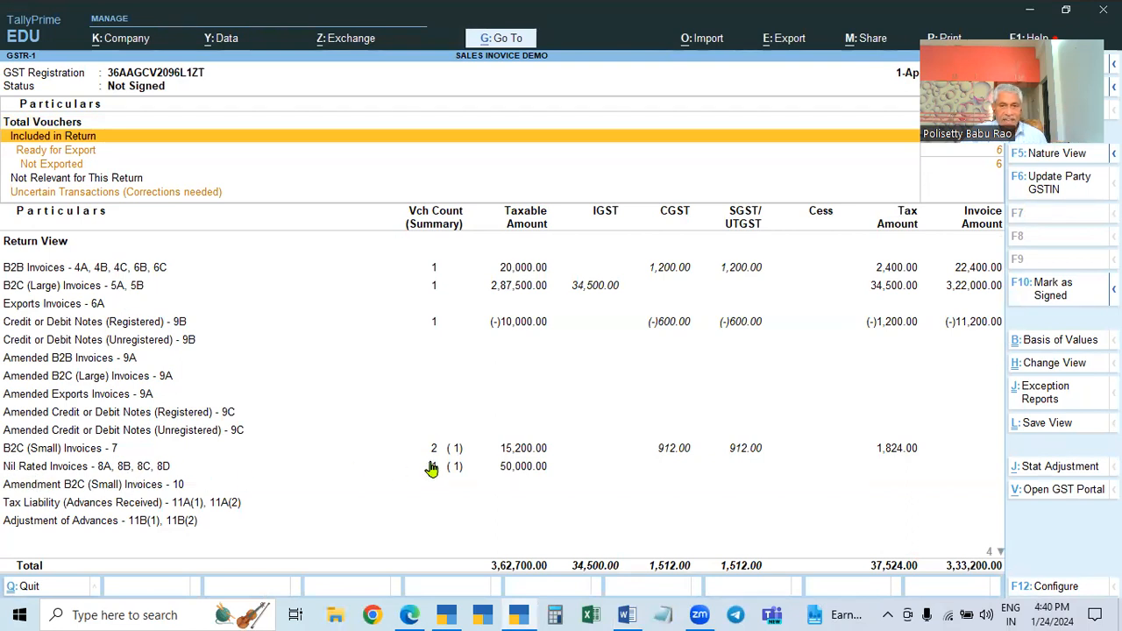
click(520, 468)
click(521, 468)
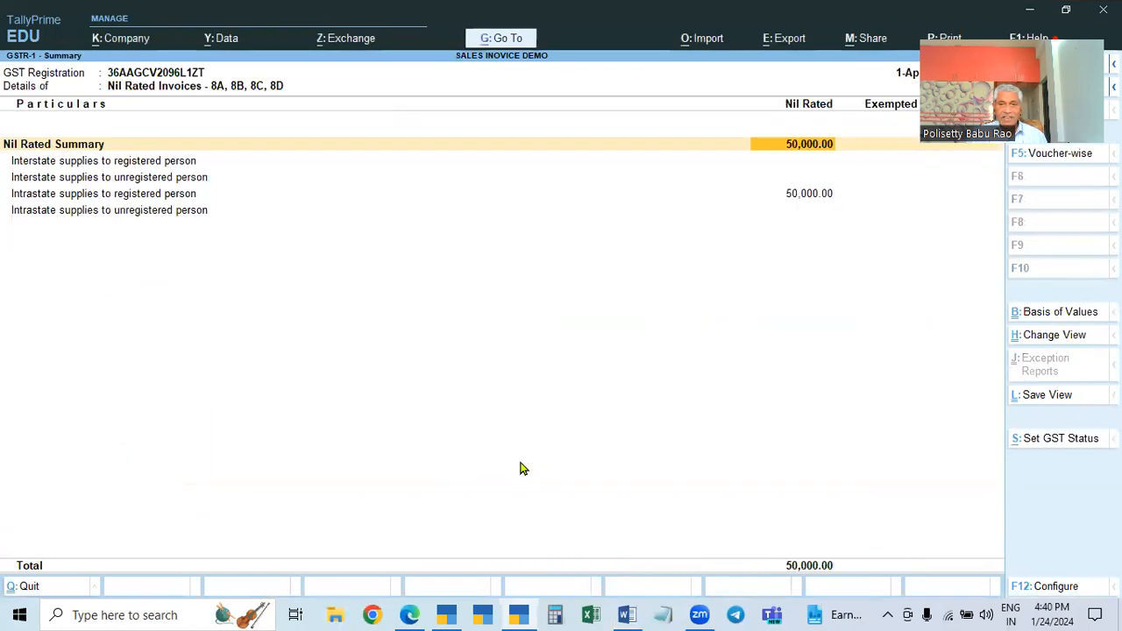
key(Escape)
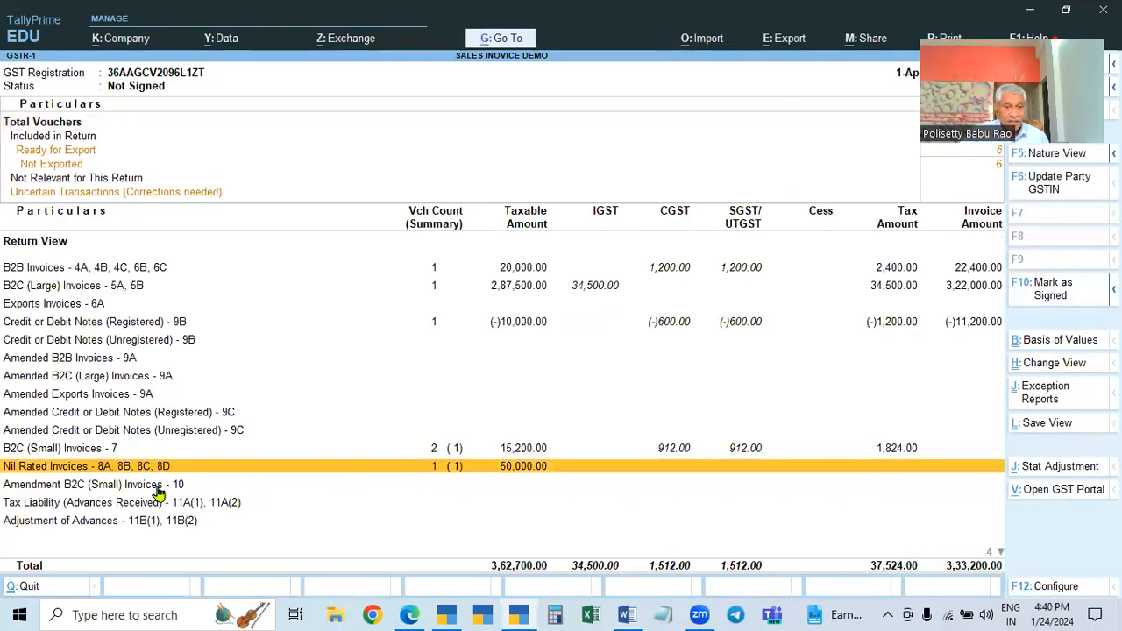
- Drill into B2C (Small) Invoices - 7 down to the Telangana 12% vouchers, then return to GSTR-1
click(88, 453)
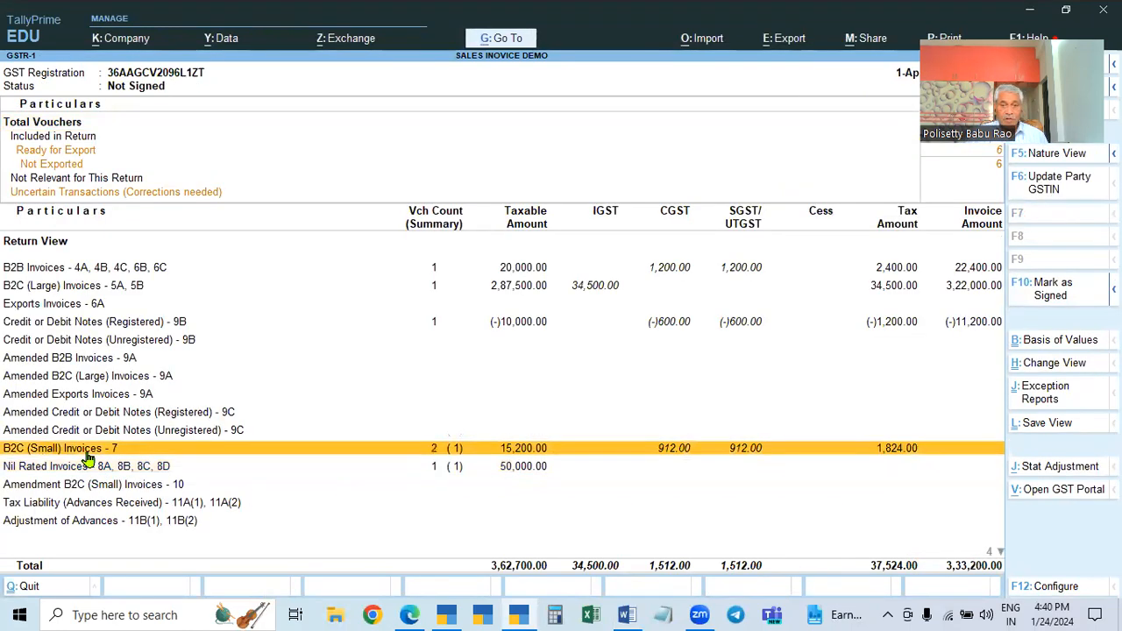
click(88, 452)
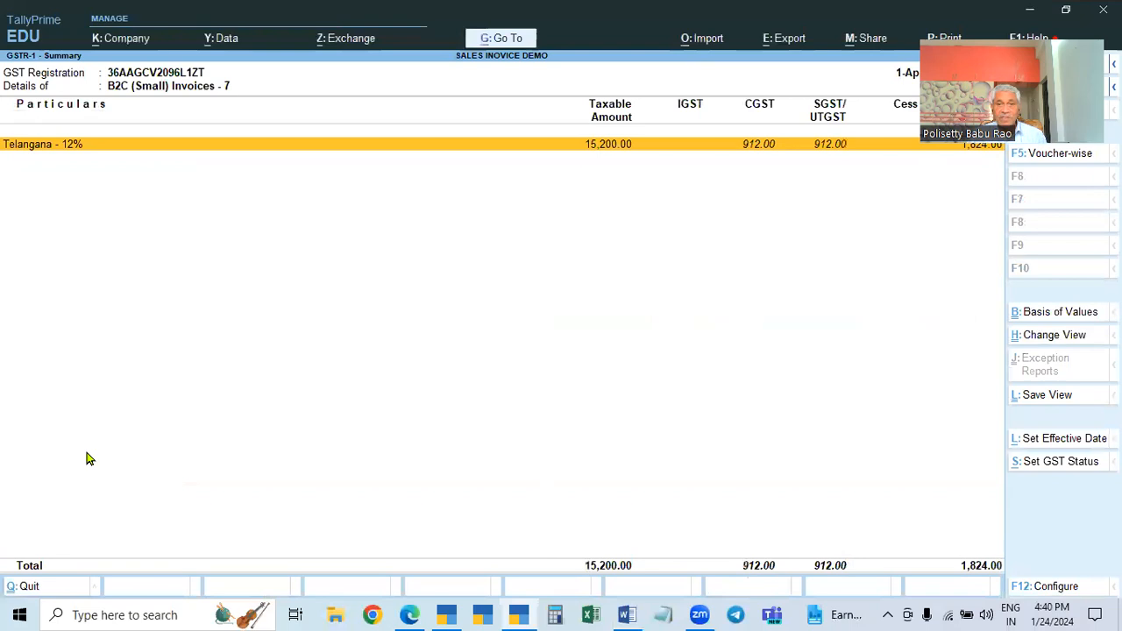
key(Return)
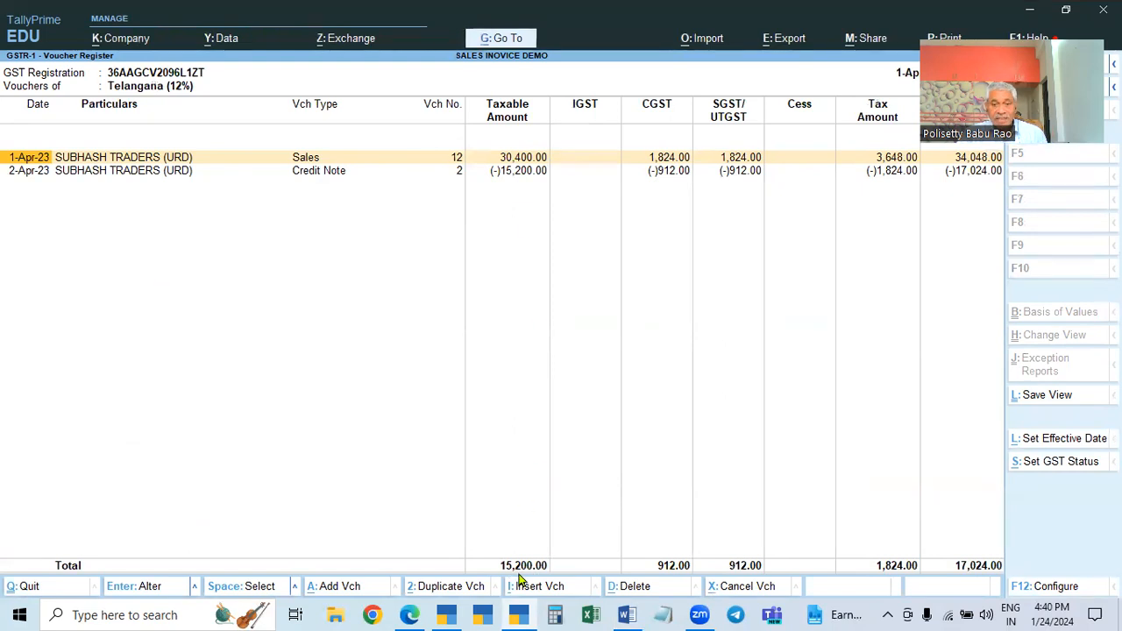
key(Escape)
key(Escape)
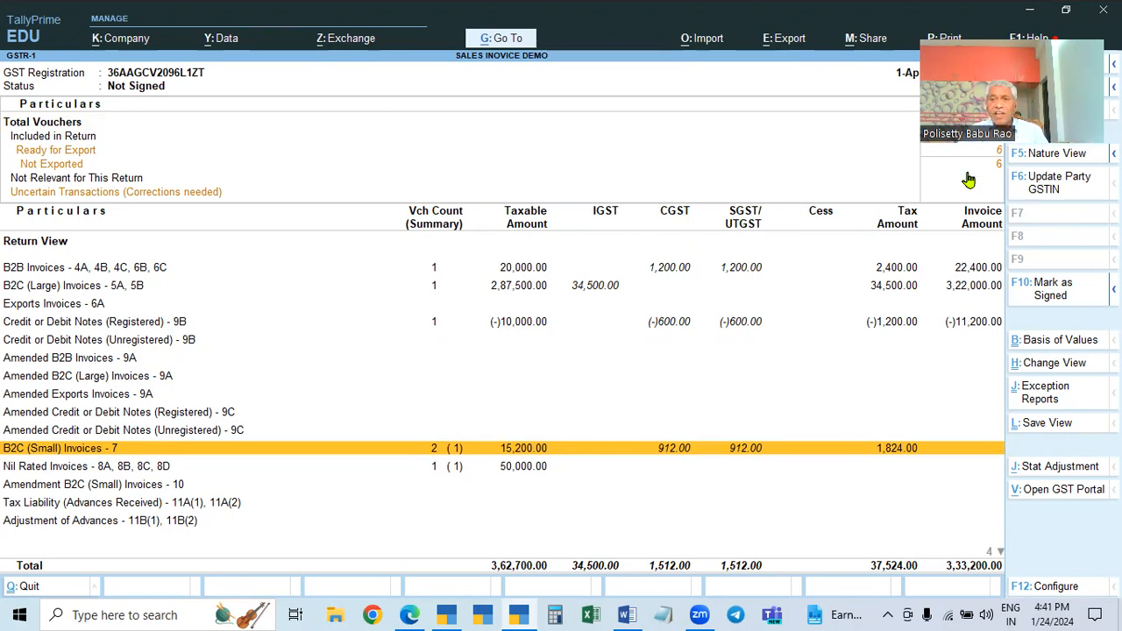
- Check the Uncertain Transactions line in GSTR-1 and close the report
key(Return)
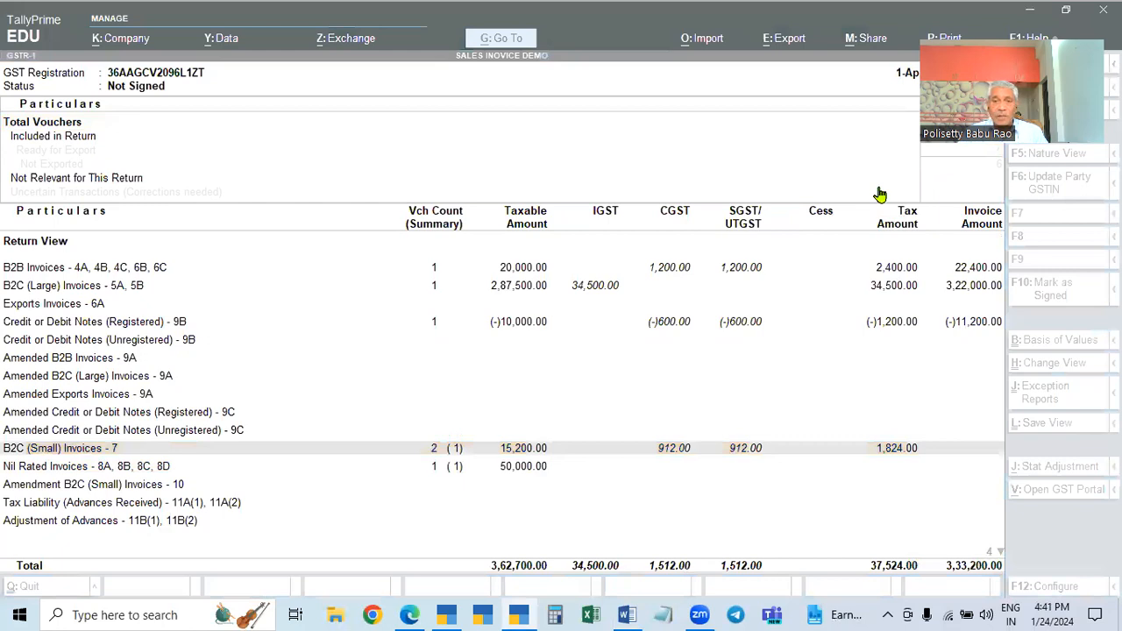
click(607, 377)
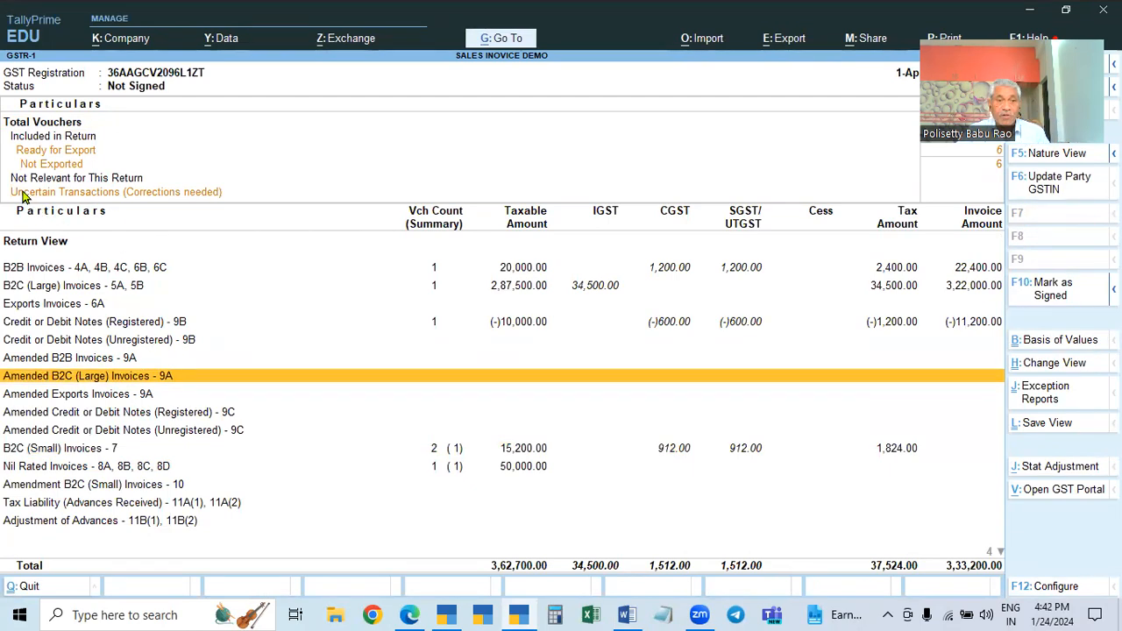
click(988, 193)
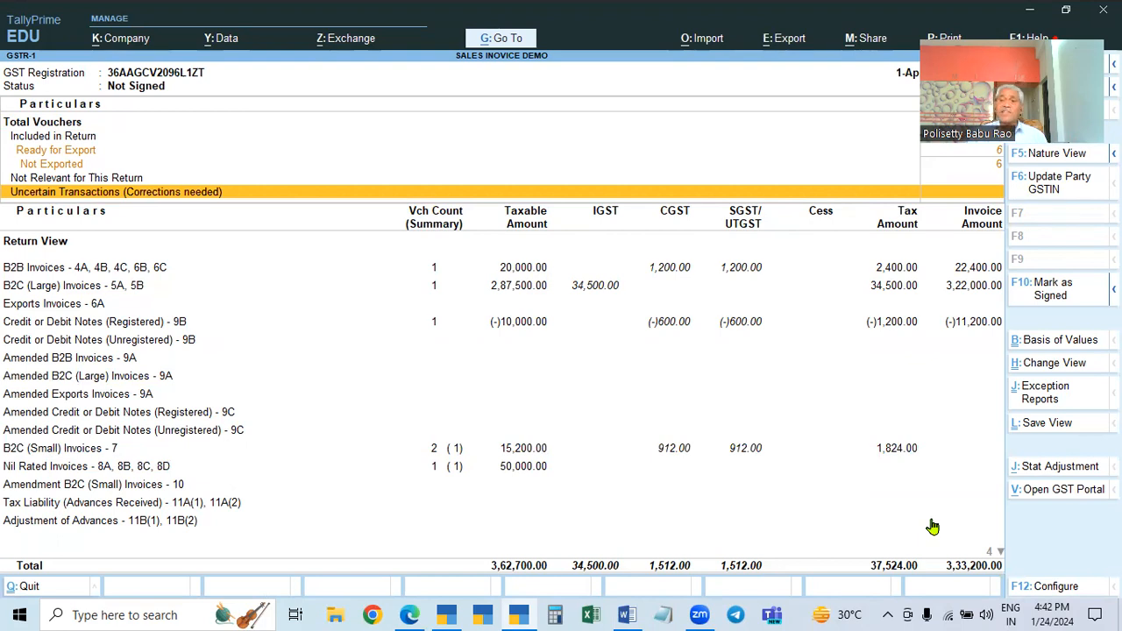
key(Escape)
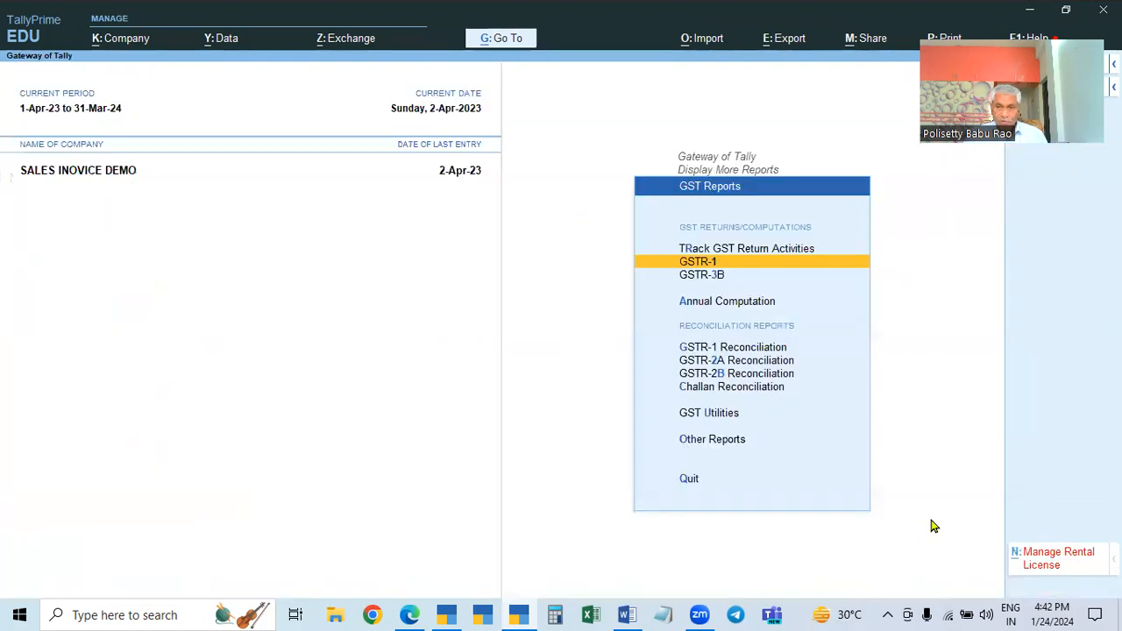
- Switch to the TallyPrime 2.1 window, open the PURCHASES & SALES company and show its Day Book for 1-Apr-23 to 2-Apr-23
click(443, 614)
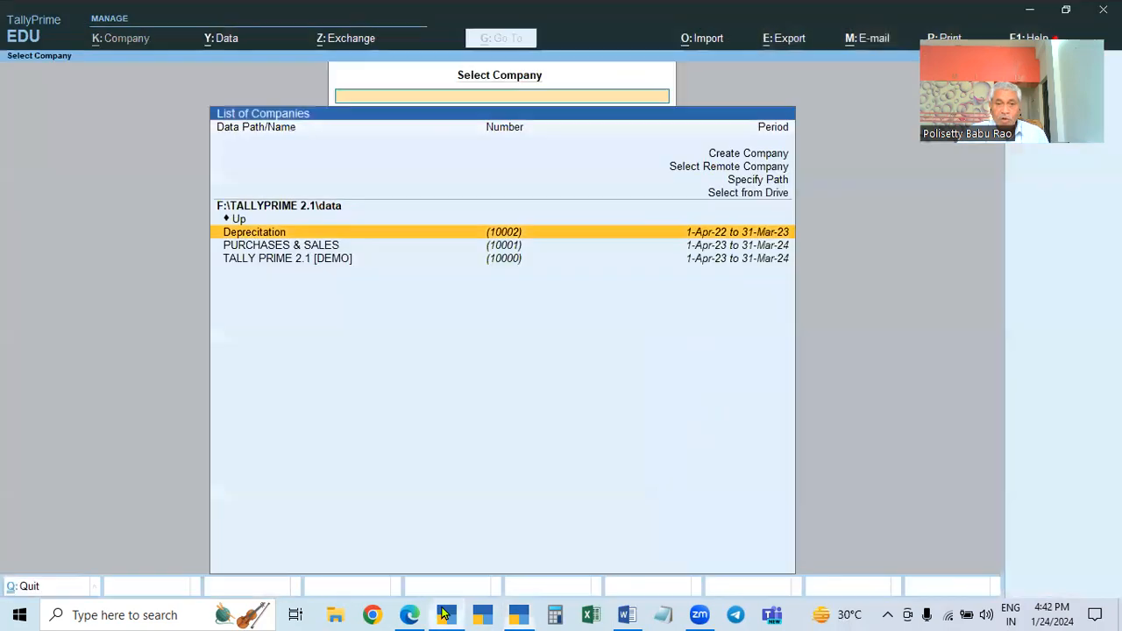
click(315, 254)
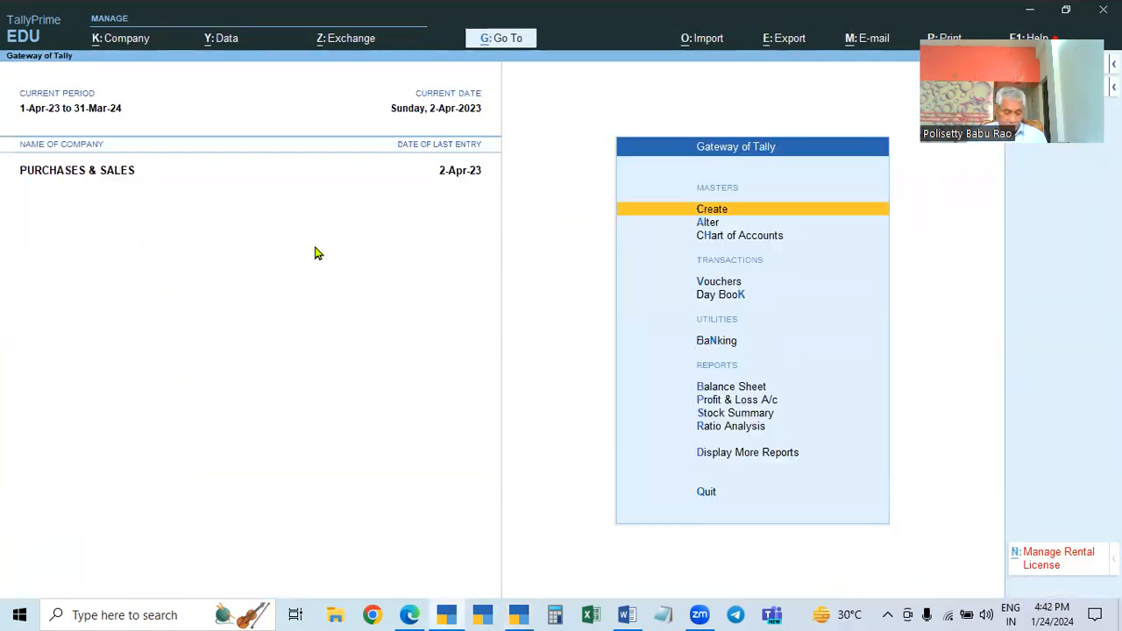
key(k)
key(alt+F2)
key(space)
key(Return)
key(Return)
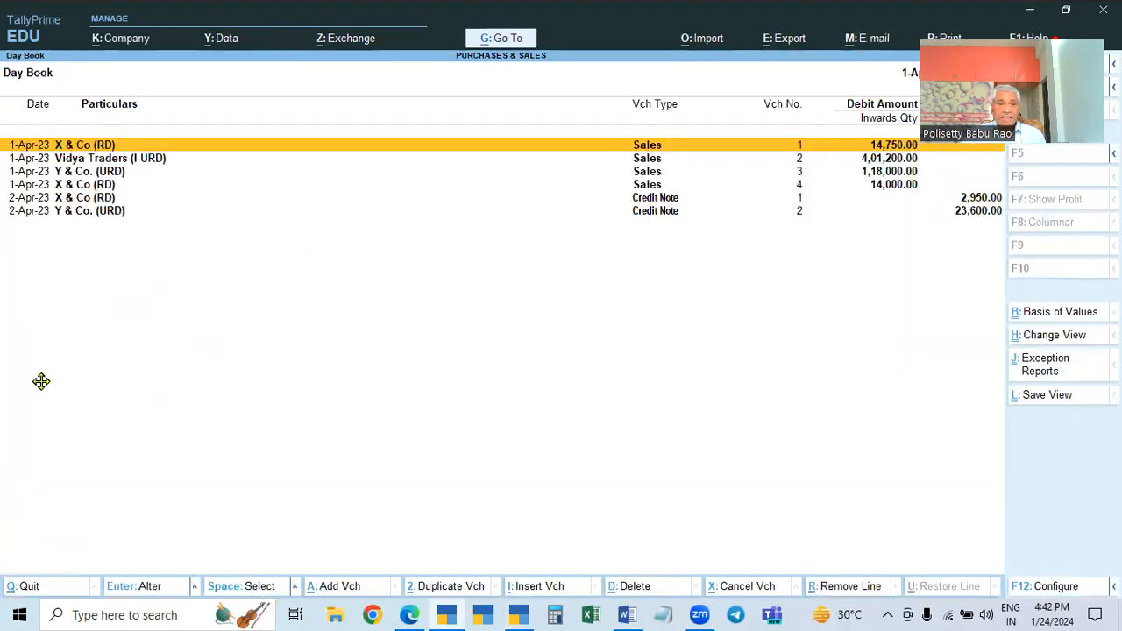
- Examine the Vidya Traders (I-URD) sales voucher from the Day Book, then return to the Gateway of Tally
click(139, 163)
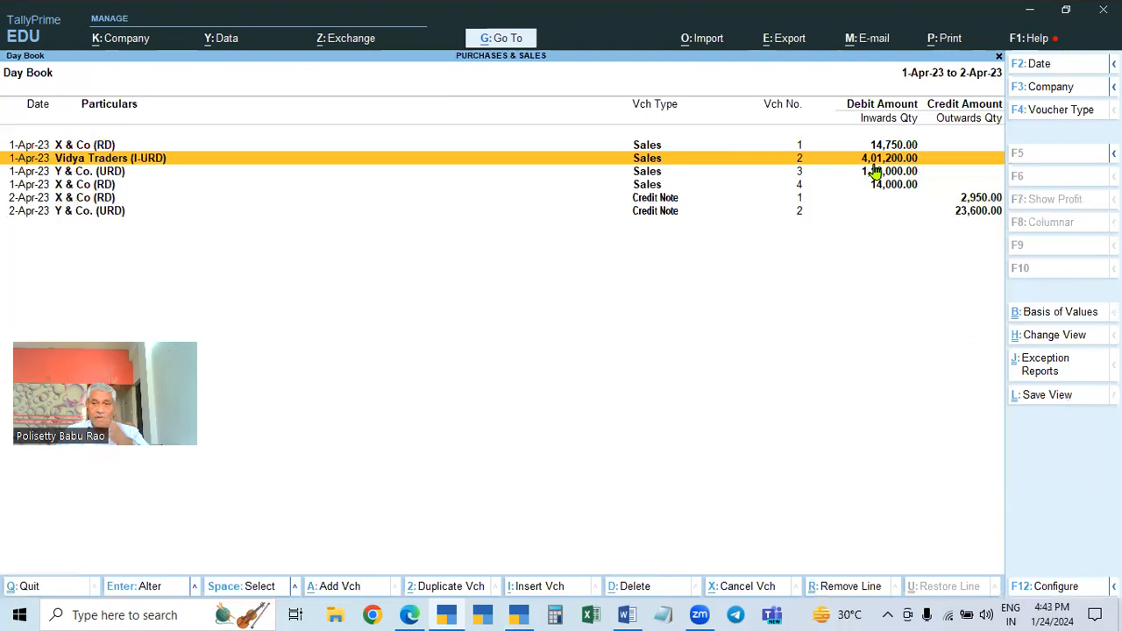
key(Return)
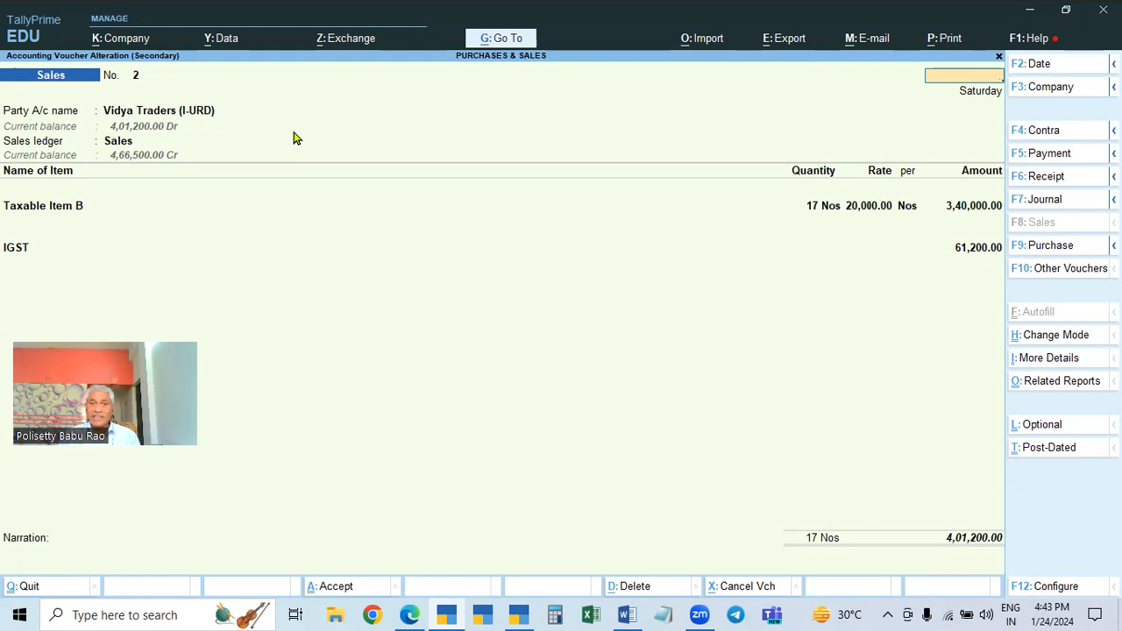
key(Escape)
key(Escape)
key(Home)
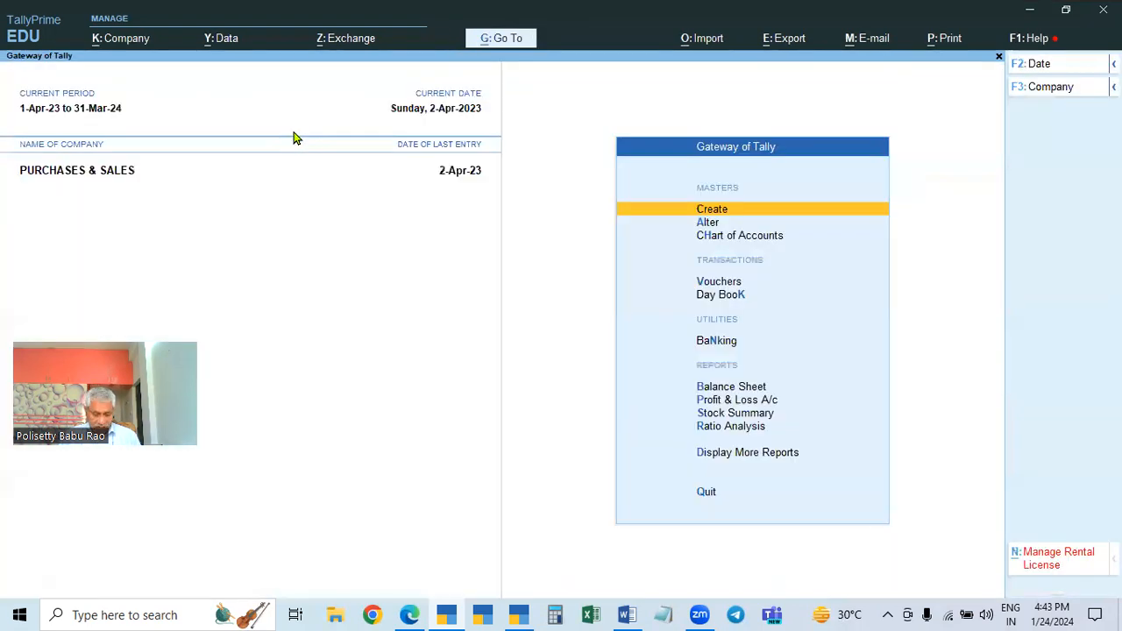
- Start a new Credit Note voucher dated 2-Apr-23
key(v)
key(F2)
text(2.4)
key(Return)
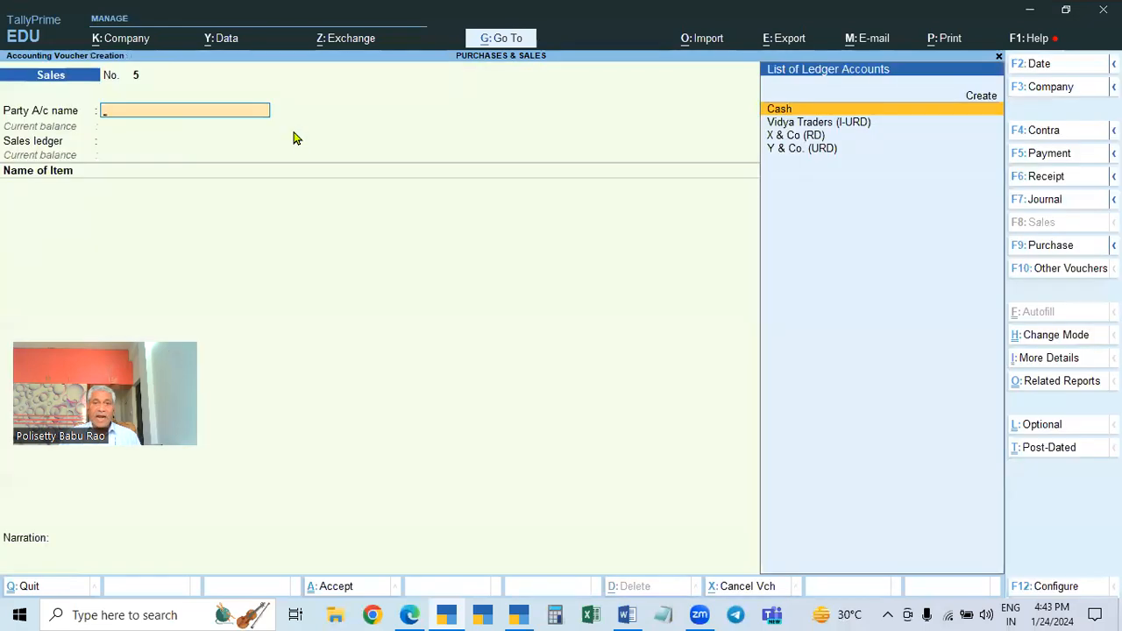
key(alt)
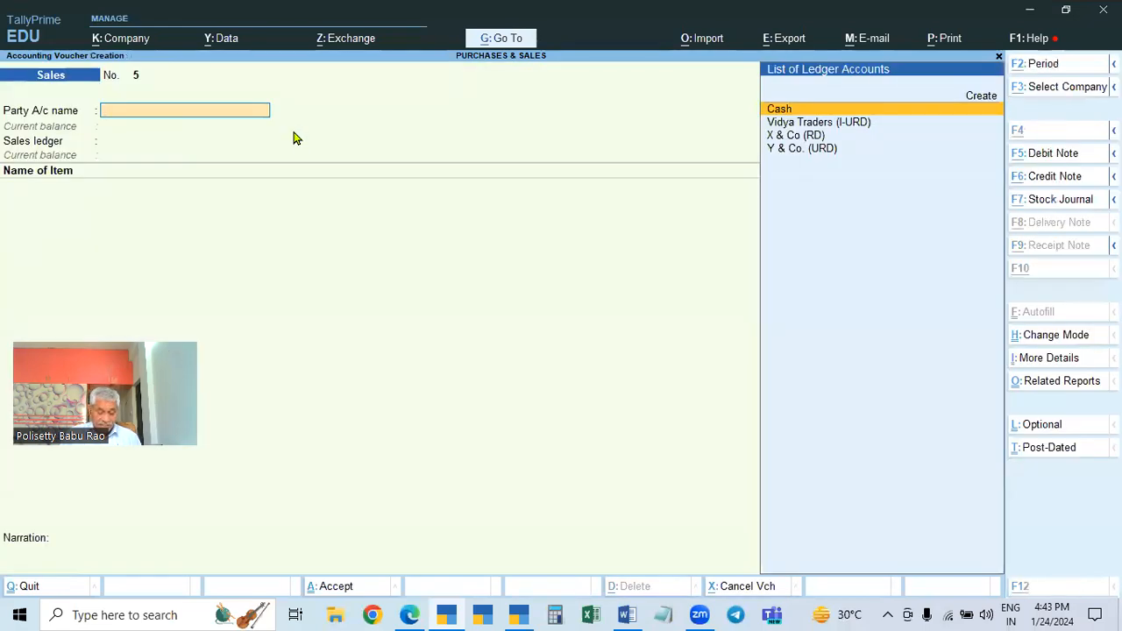
key(alt+F6)
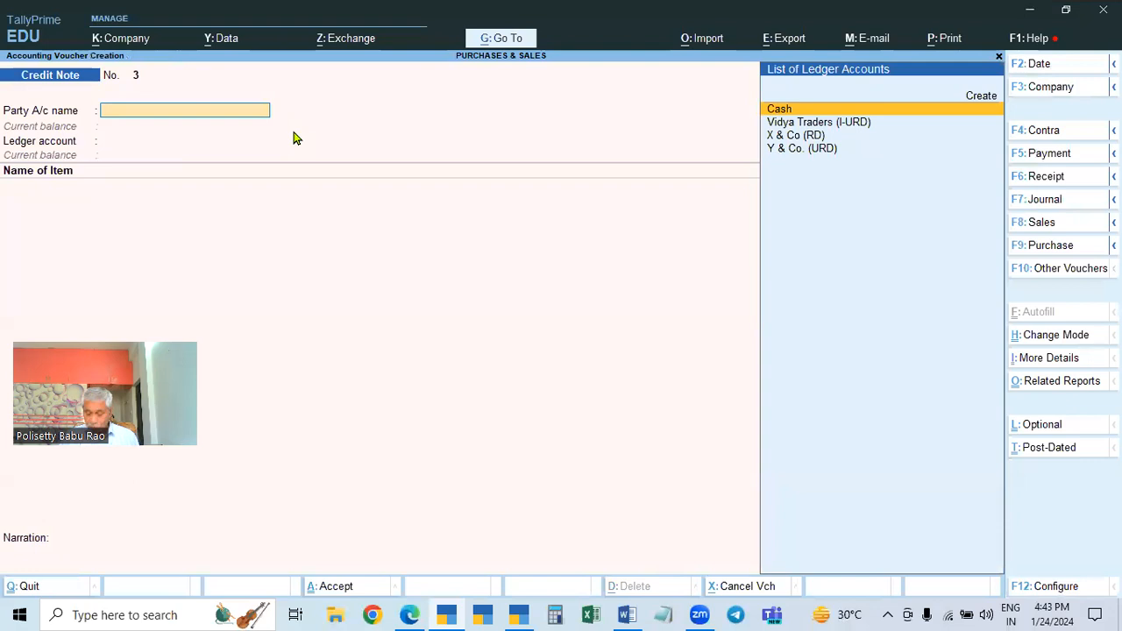
- Select Vidya Traders (I-URD) as the credit note's party and enter original invoice number 2 dated 1.4 in the receipt details
key(Down)
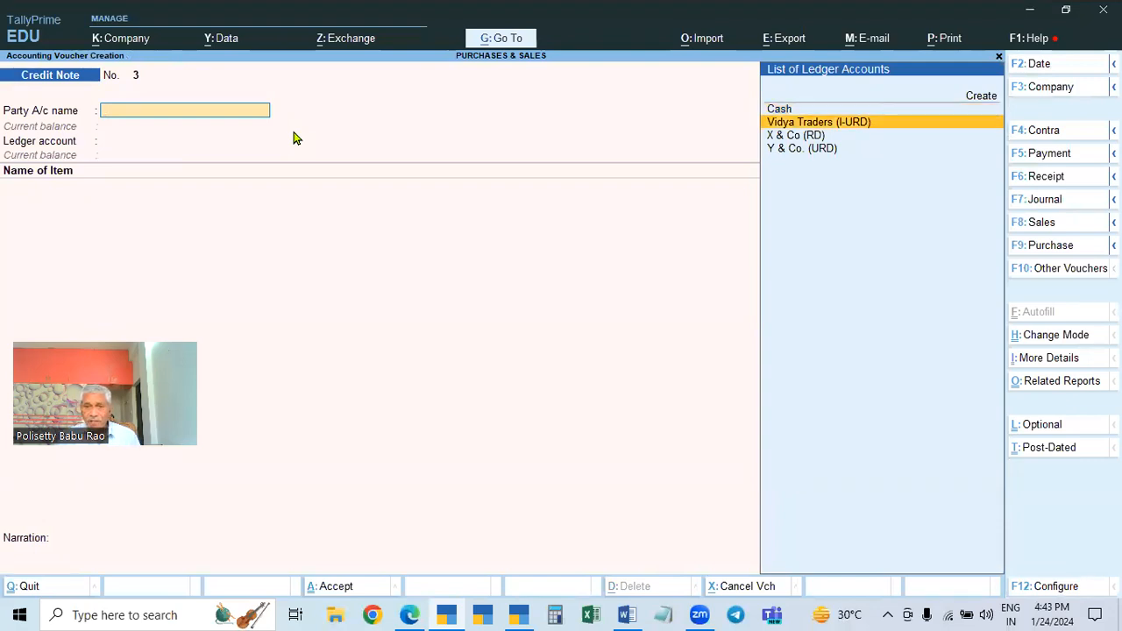
key(Return)
key(Return)
key(Return)
key(Return)
key(Return)
key(Return)
key(Return)
key(Return)
key(Return)
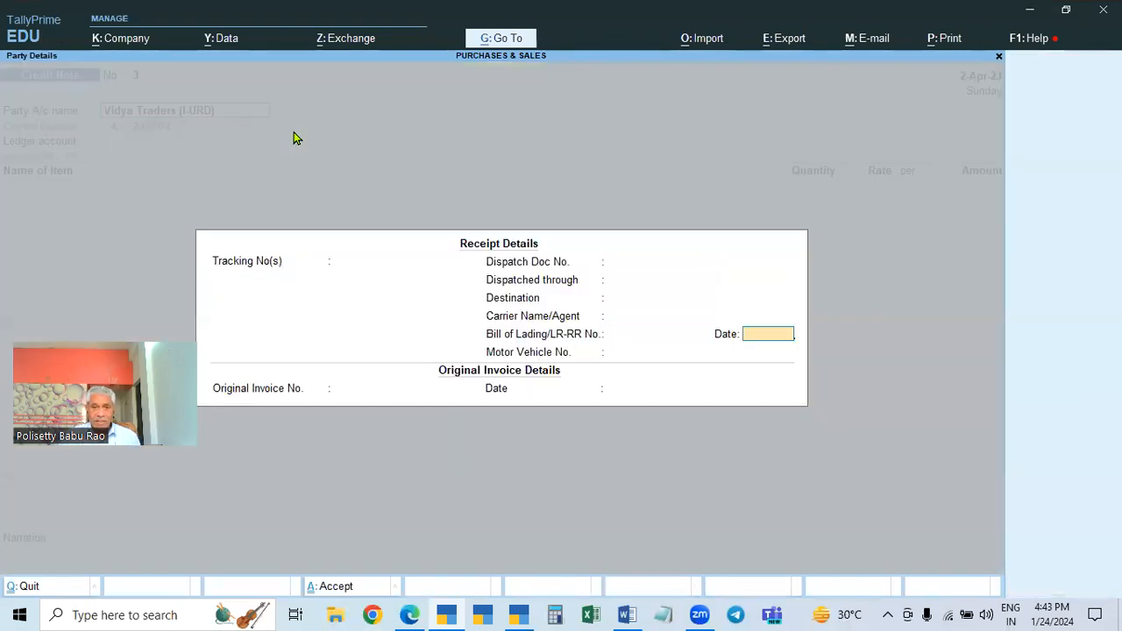
text(2)
key(Return)
text(1.4)
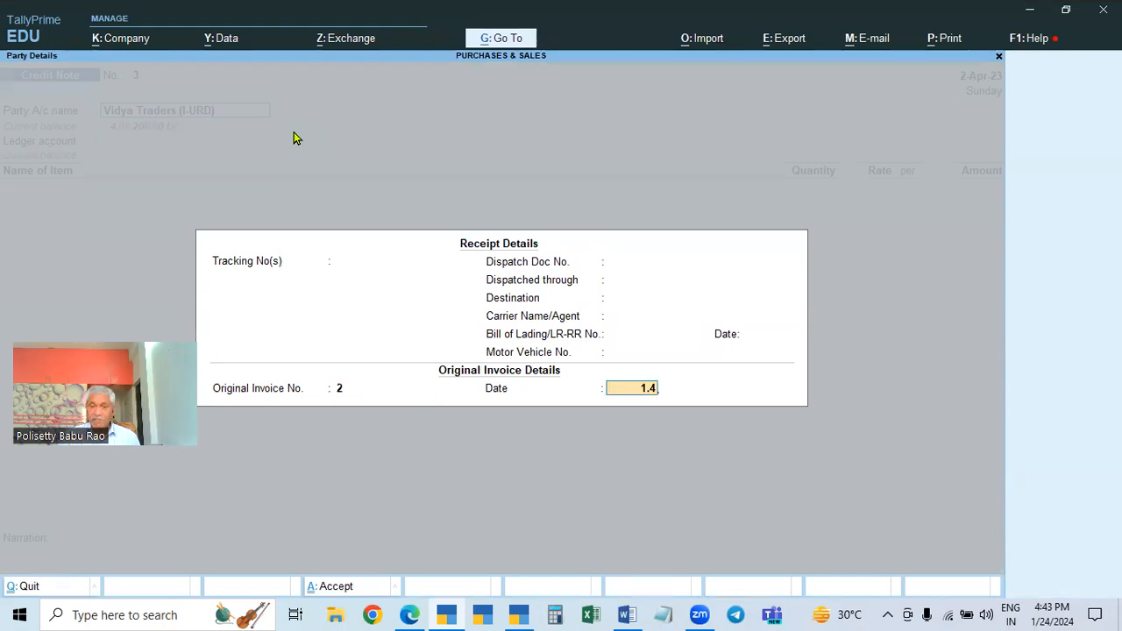
key(Return)
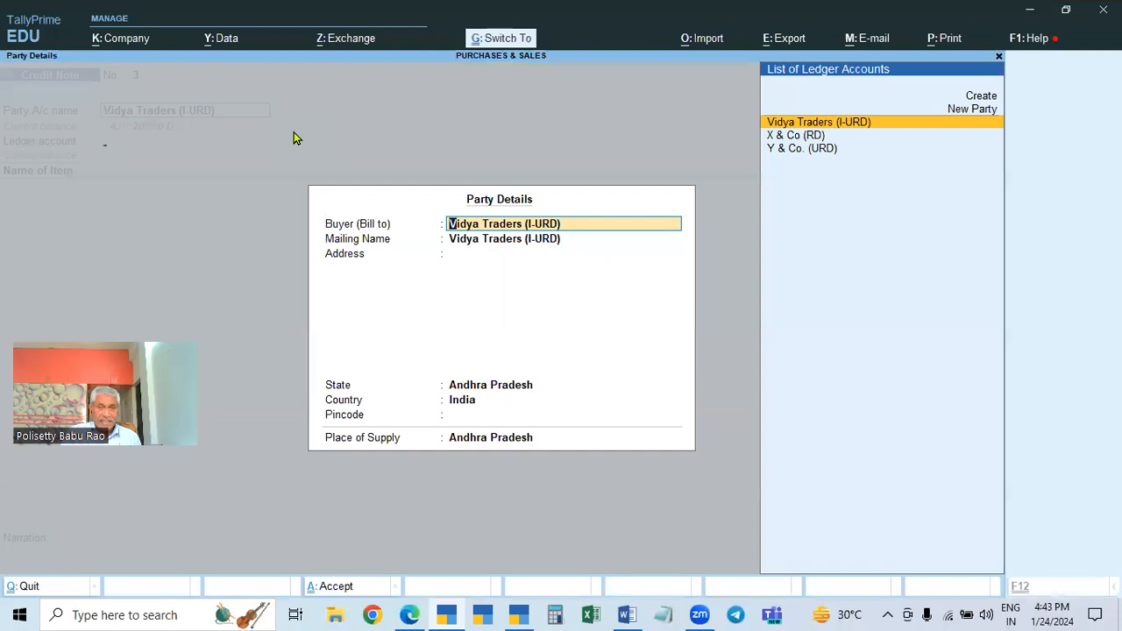
- Accept the receipt and party details for Vidya Traders (I-URD) and choose Sales Returns as the ledger account
key(ctrl+a)
key(BackSpace)
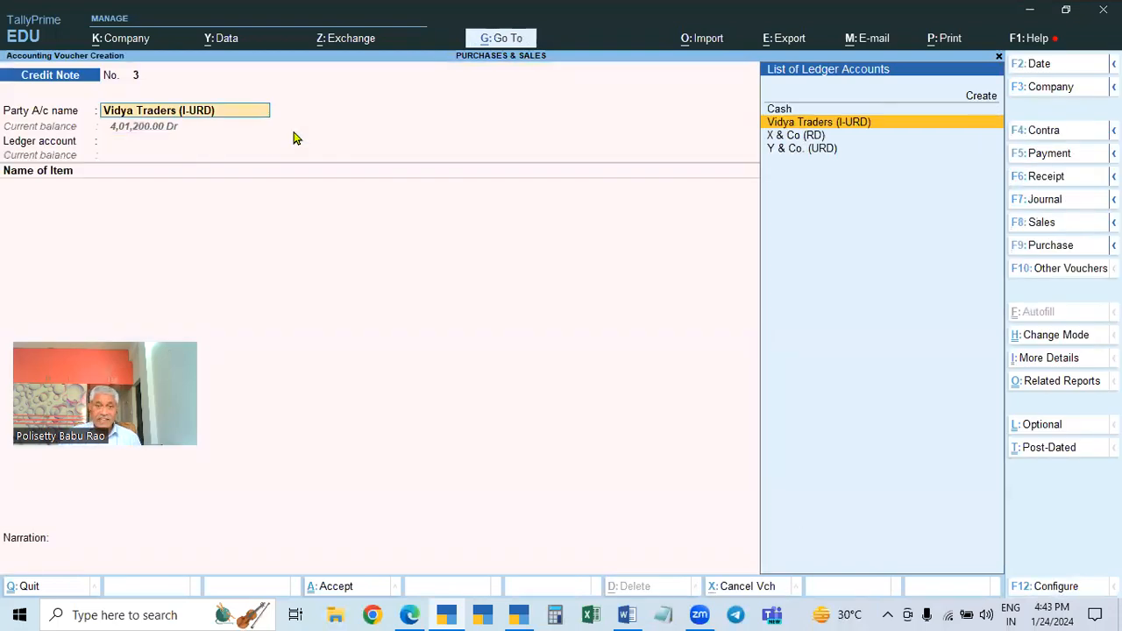
key(Return)
key(Return)
key(ctrl+a)
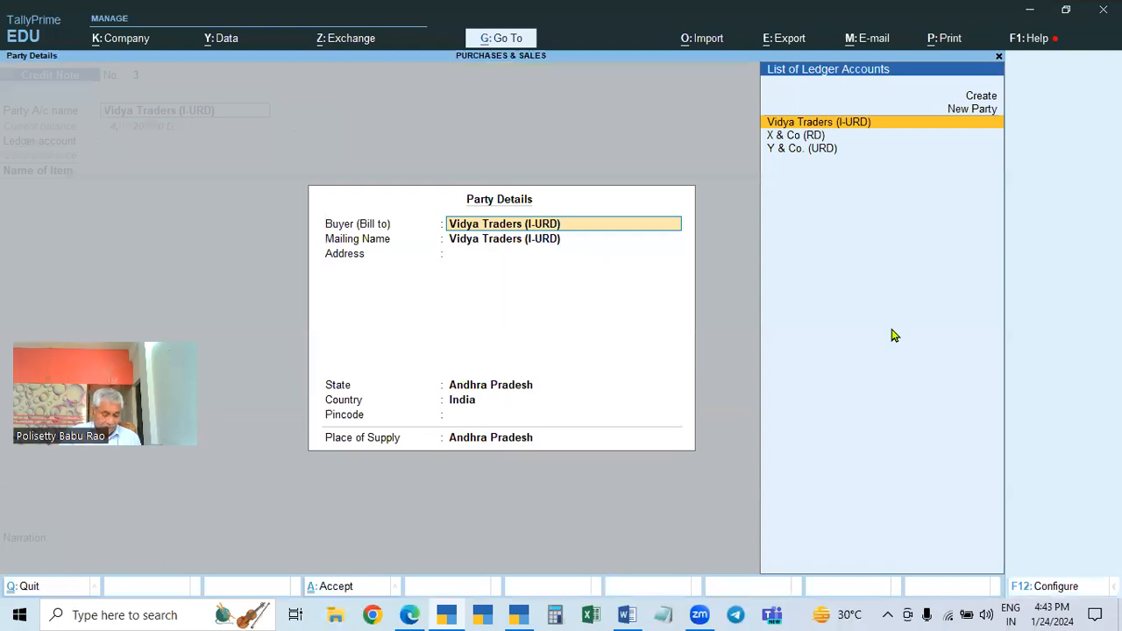
key(ctrl+a)
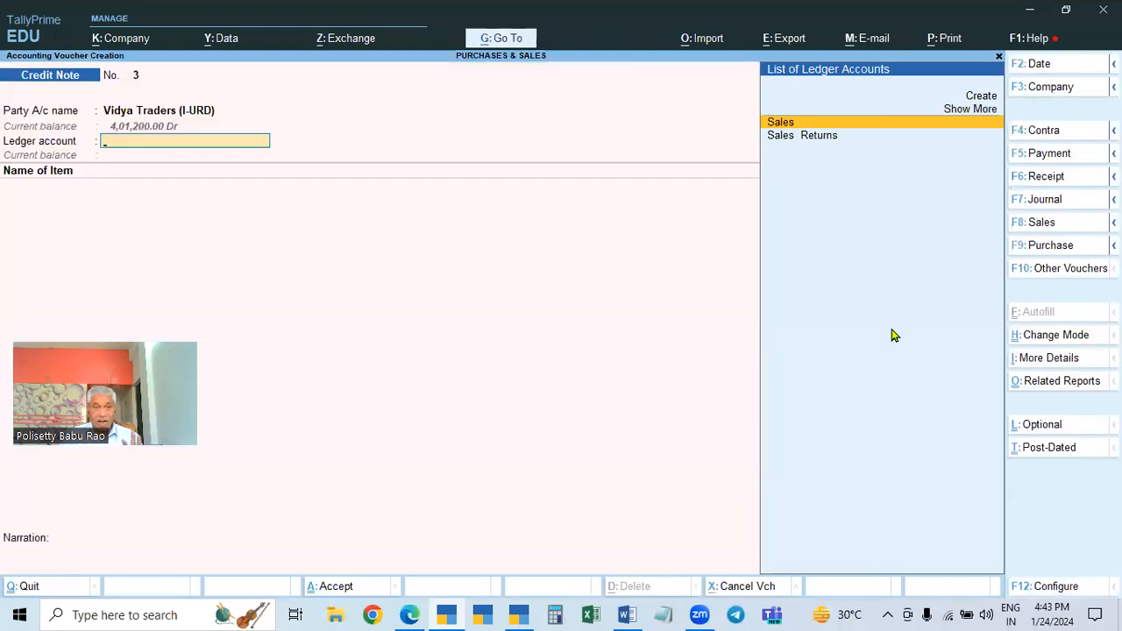
key(Down)
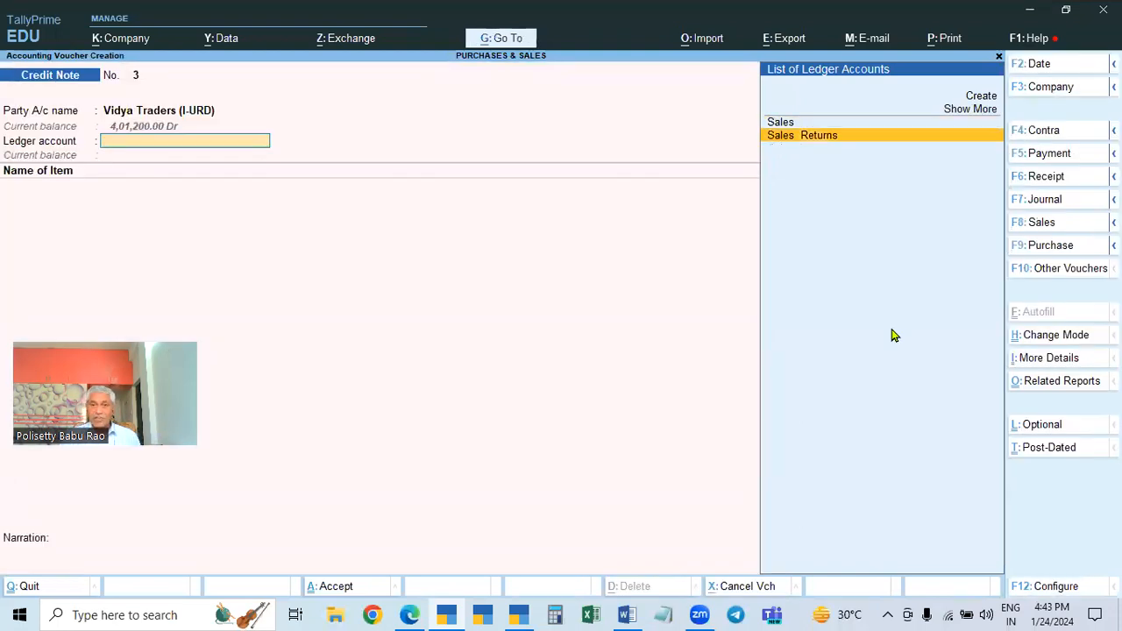
key(Return)
- Add Taxable Item B to the credit note with a quantity of 5 Nos at a rate of 20,000.00
key(Down)
key(Down)
key(Down)
key(Down)
key(Return)
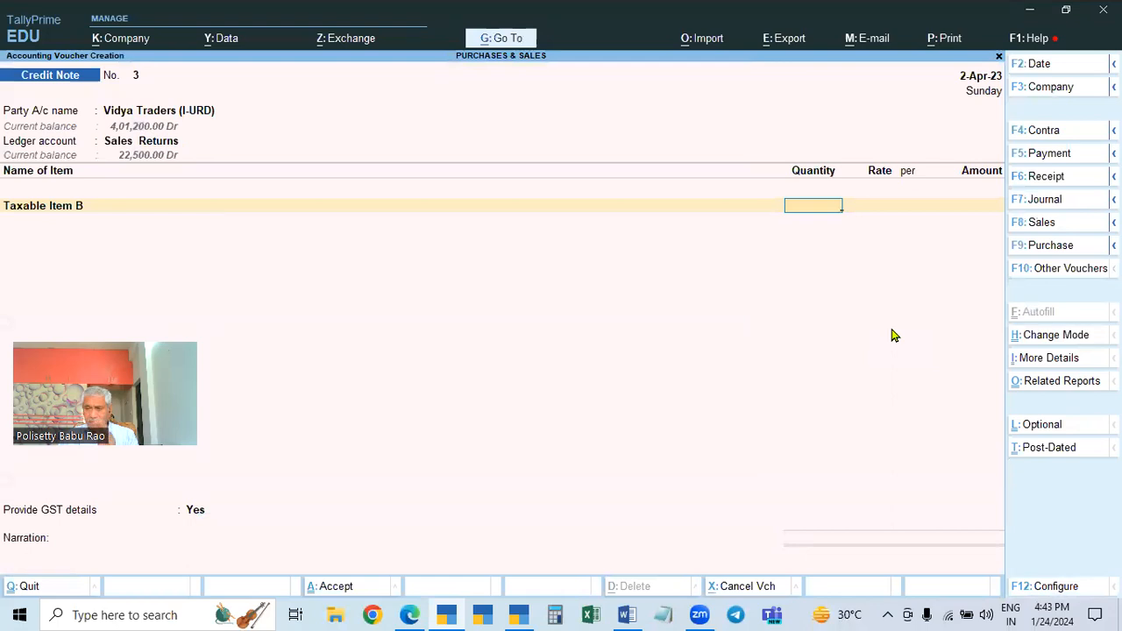
text(5)
key(Return)
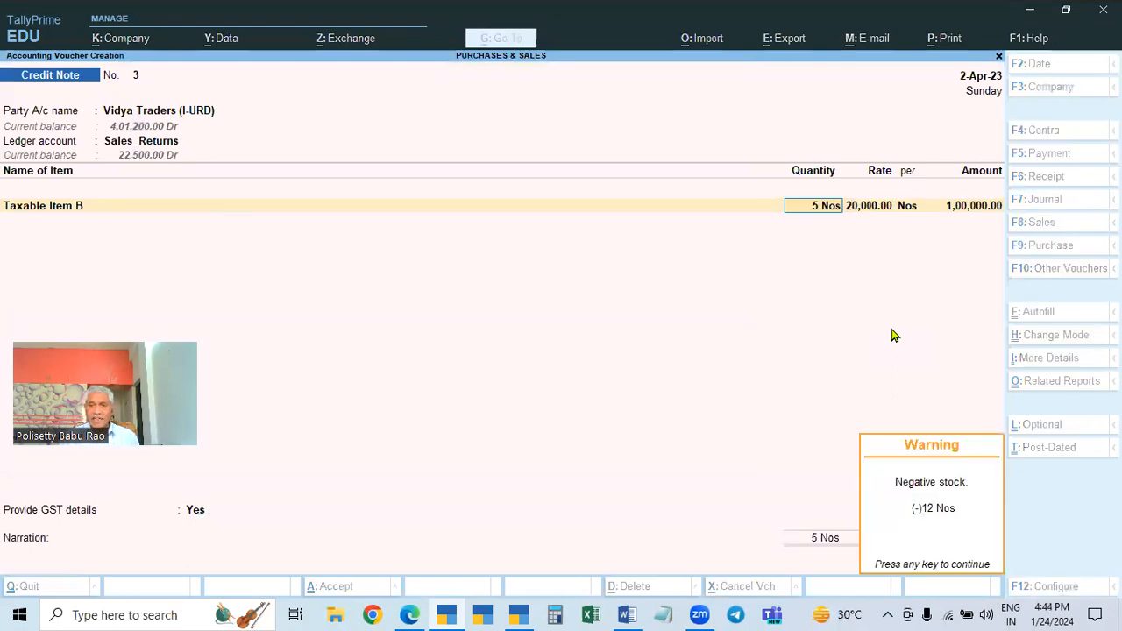
key(Return)
key(Return)
key(Return)
key(Return)
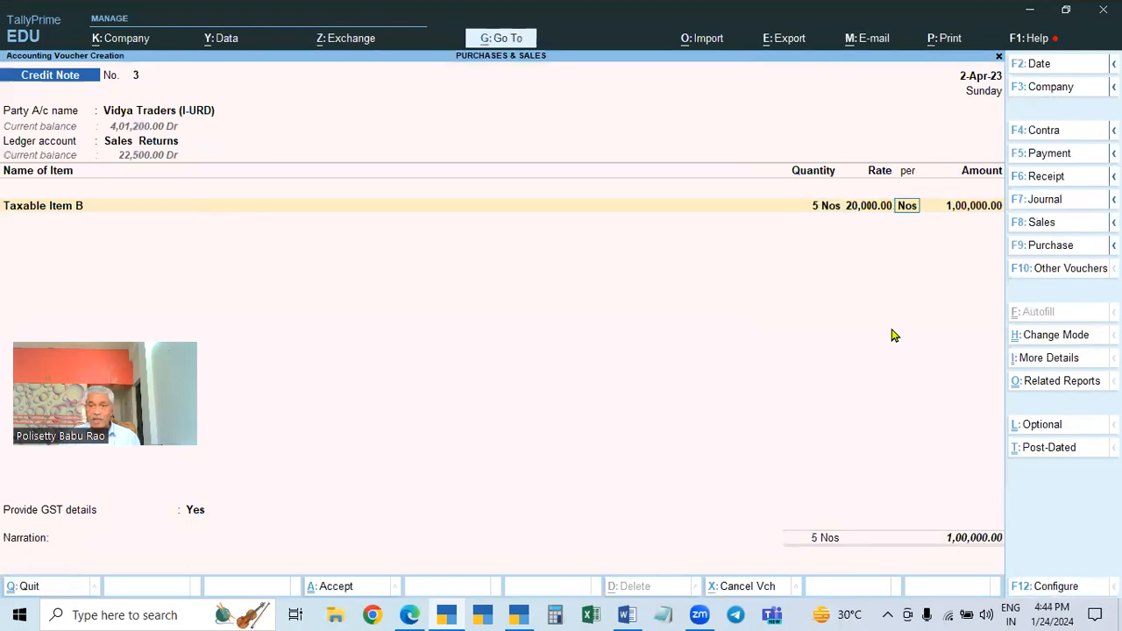
key(Return)
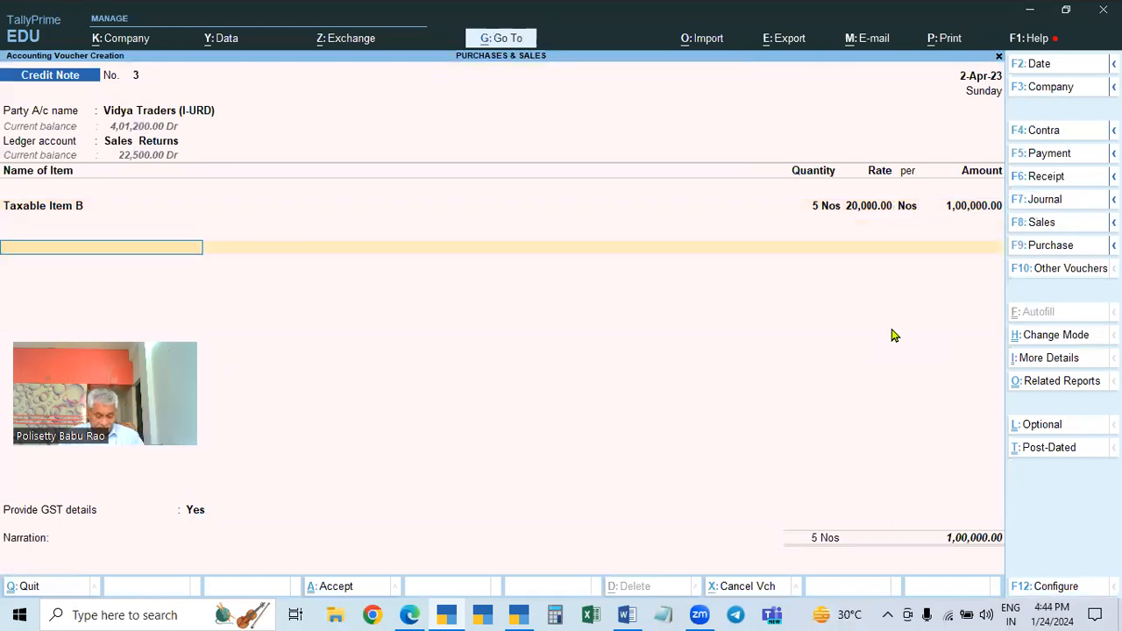
- Add the IGST ledger below the item and finish the ledger entries
text(igst)
key(Return)
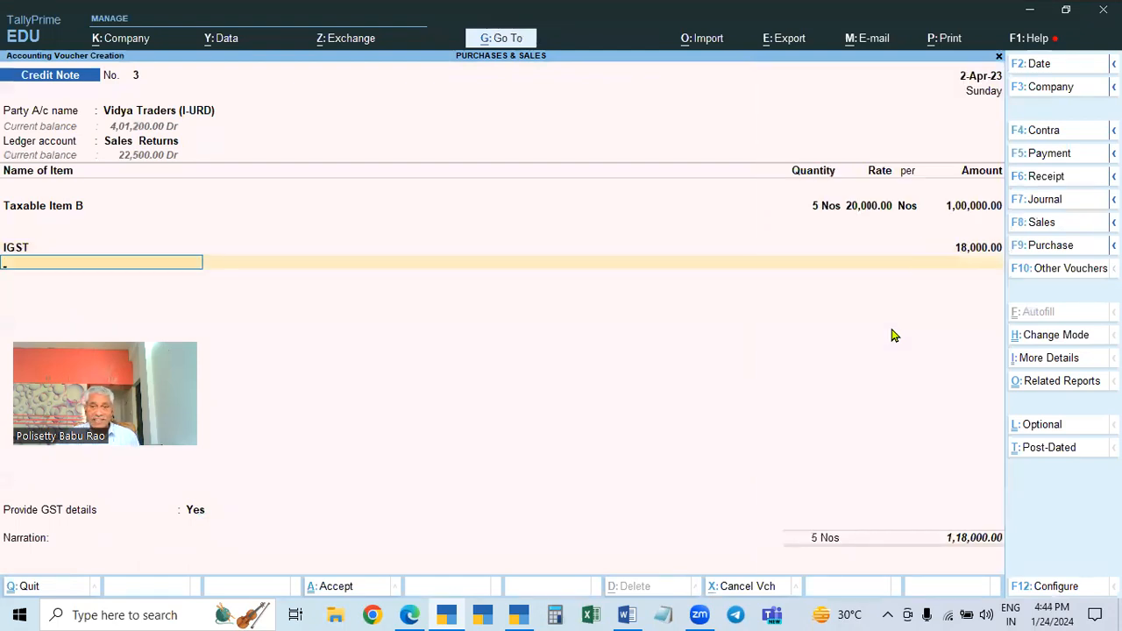
key(Return)
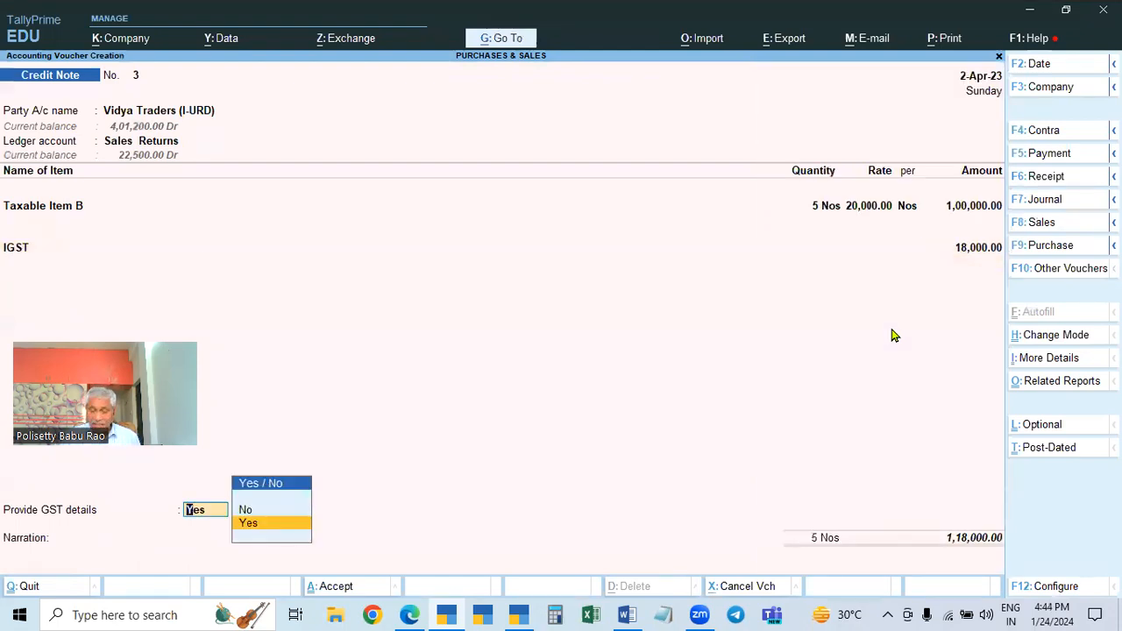
- Provide the GST details with 01-Sales Return as the reason for issuing the note, leaving the buyer's debit note number blank
key(Return)
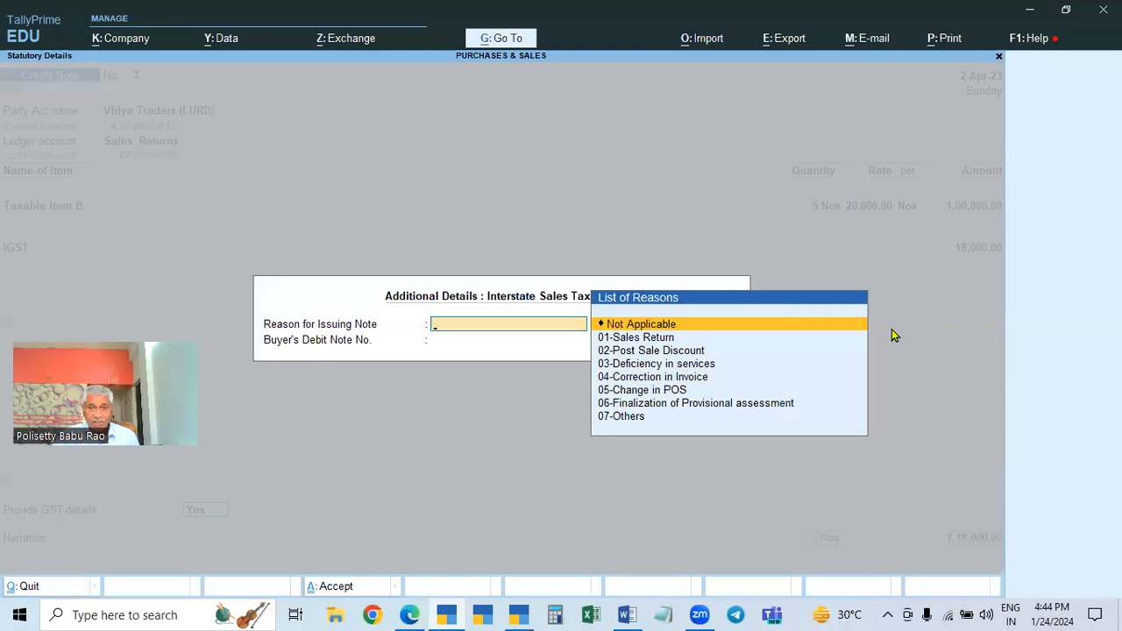
click(632, 338)
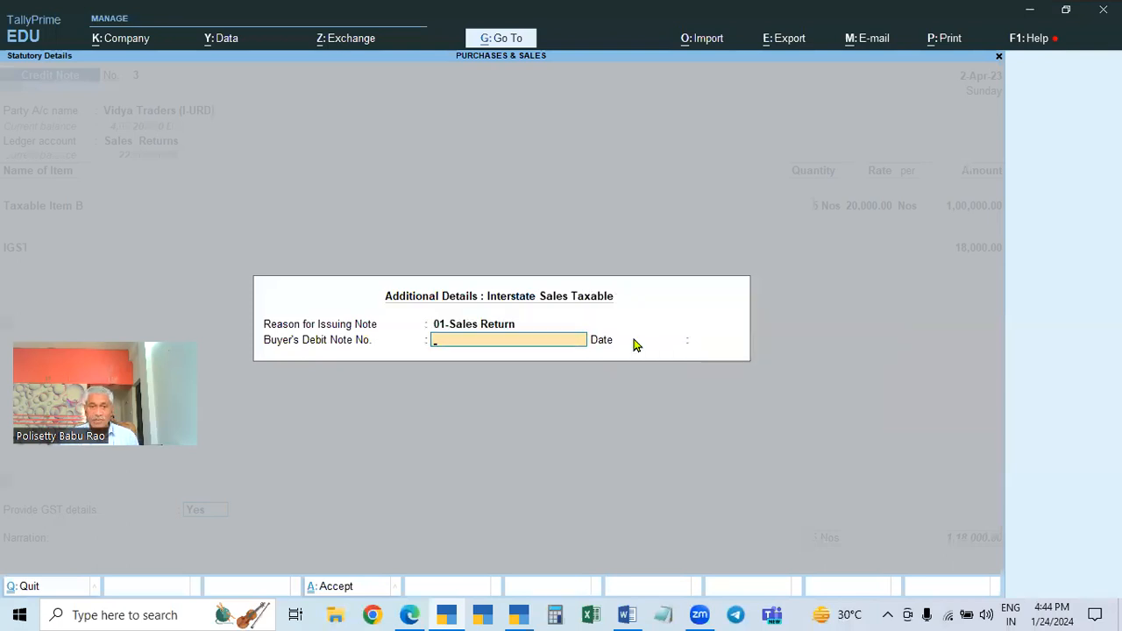
key(Return)
key(Return)
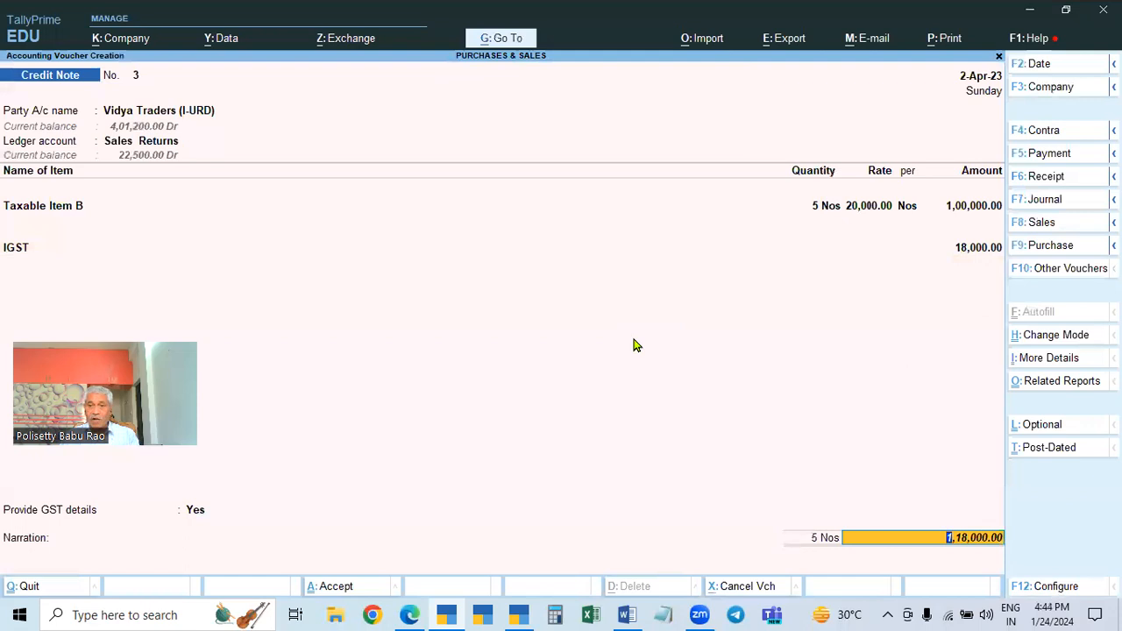
- Allocate the credit note as Agst Ref to pending bill 2 of 1-Apr-23 and save the voucher without narration
key(Return)
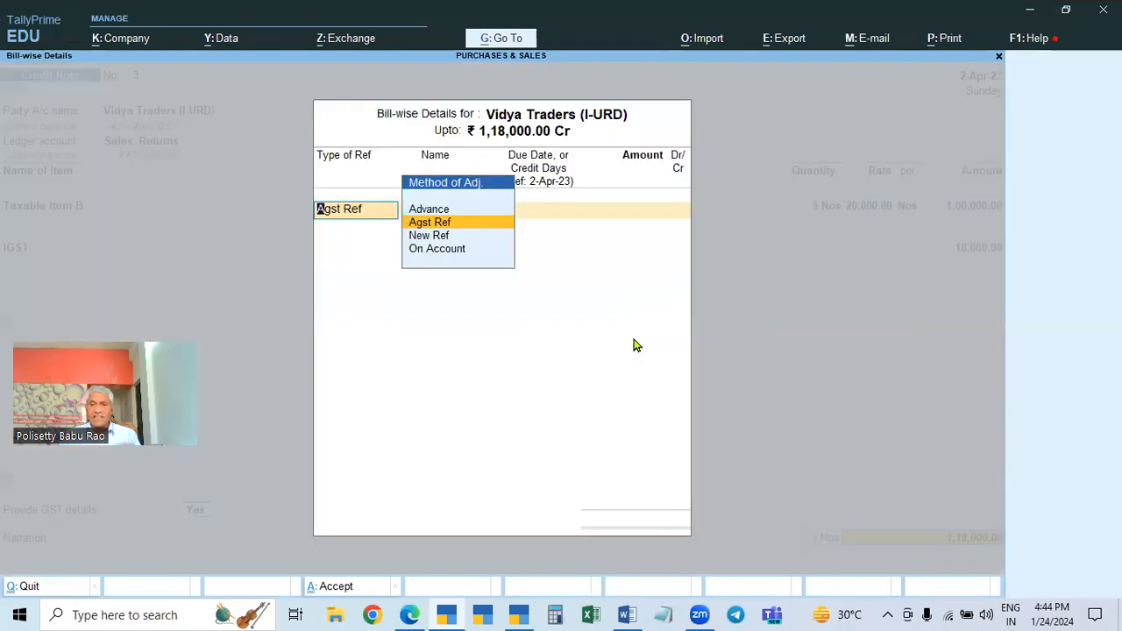
key(Return)
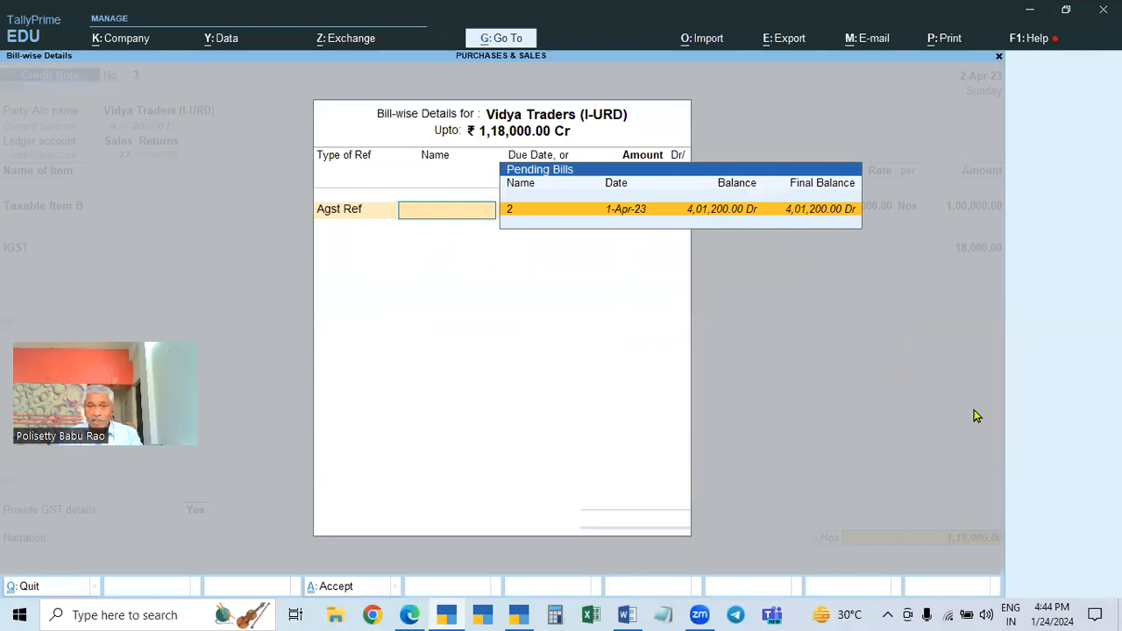
key(Return)
key(Return)
key(Return)
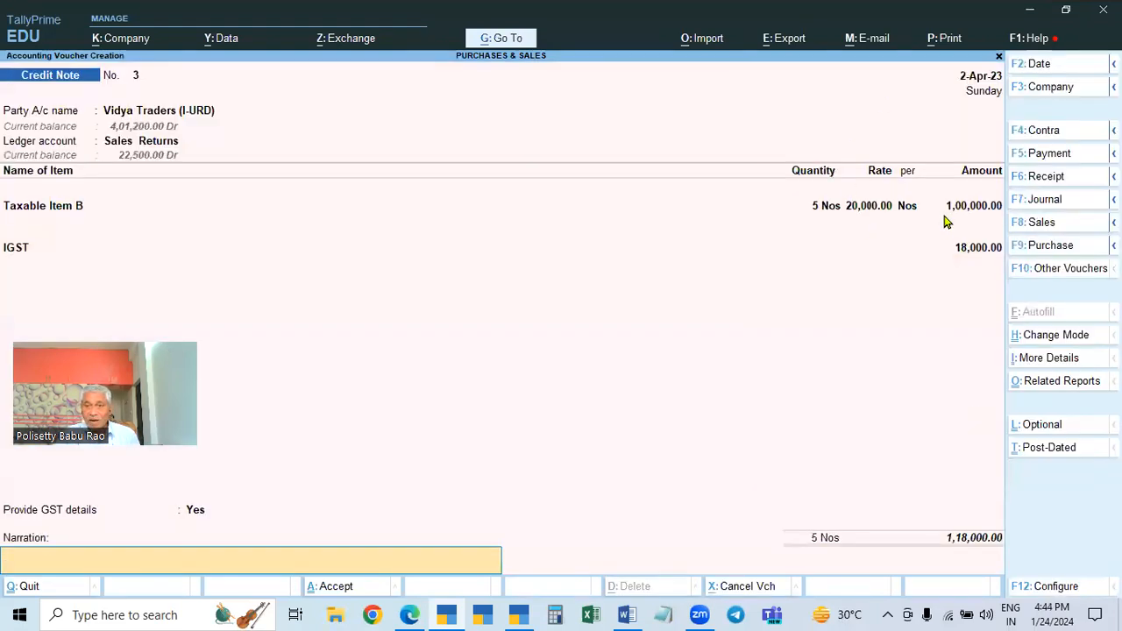
key(Return)
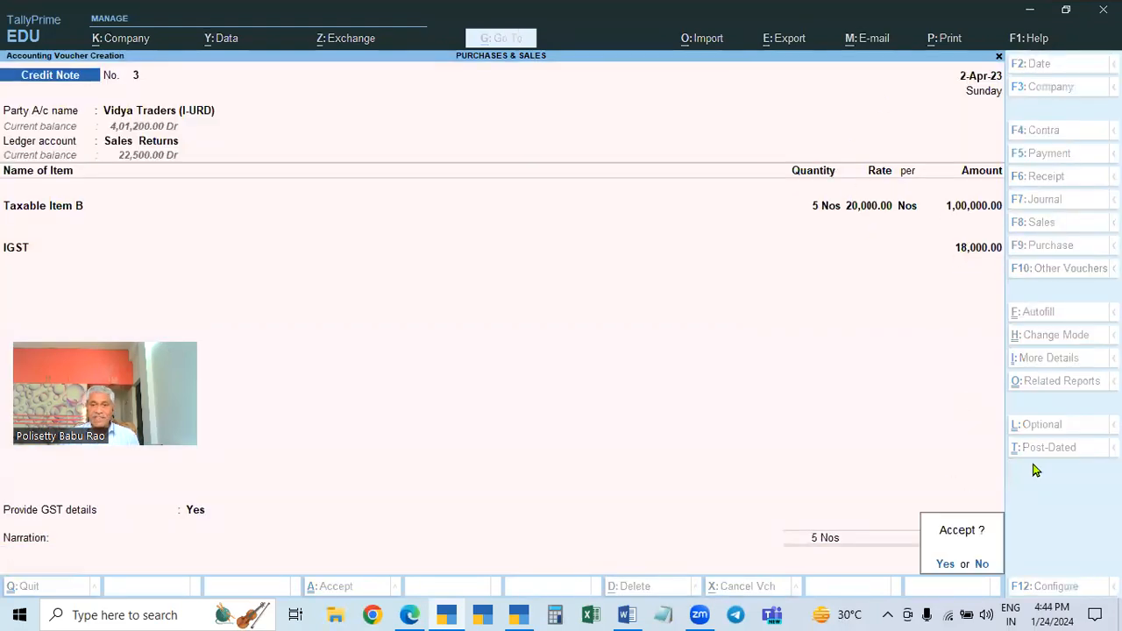
key(Return)
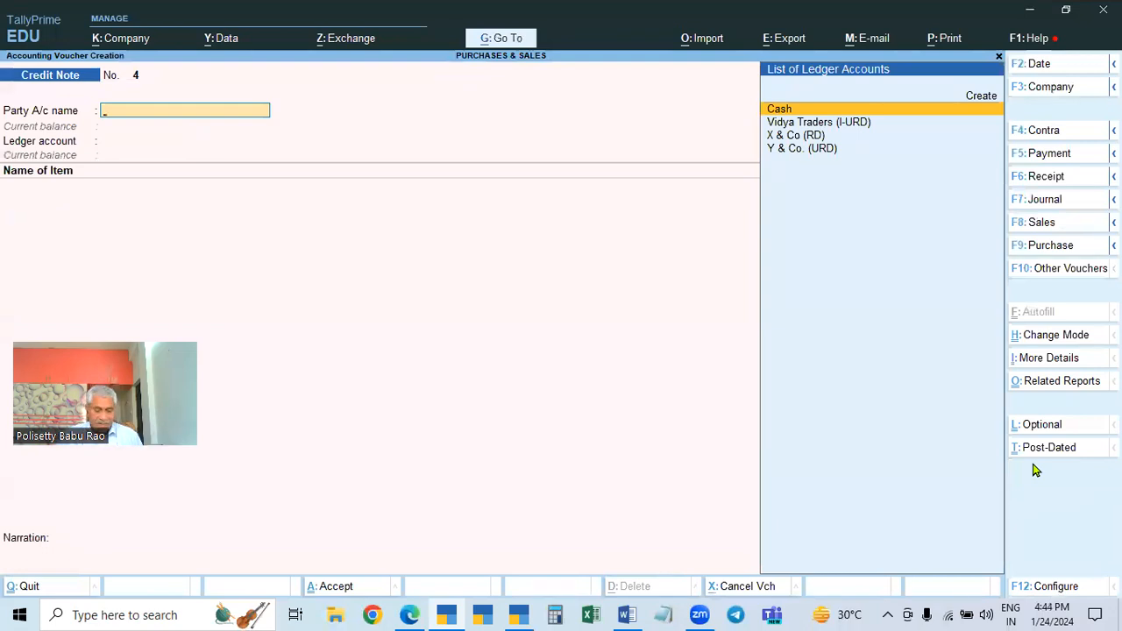
- Leave voucher entry and open the GSTR-1 report from the GST reports
key(Escape)
key(Return)
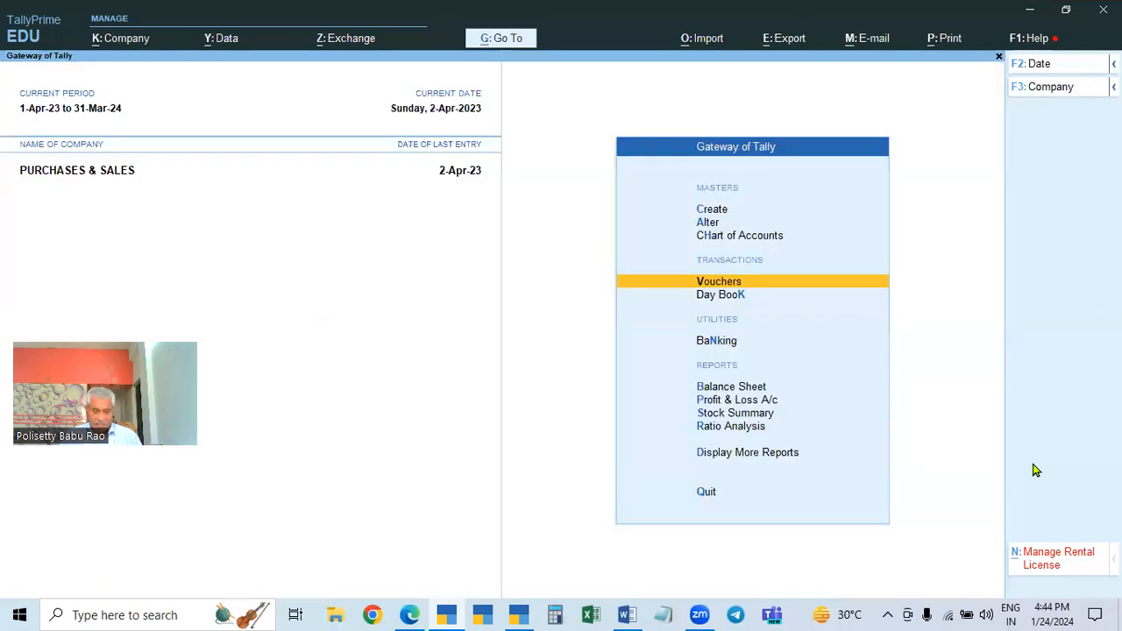
key(d)
key(o)
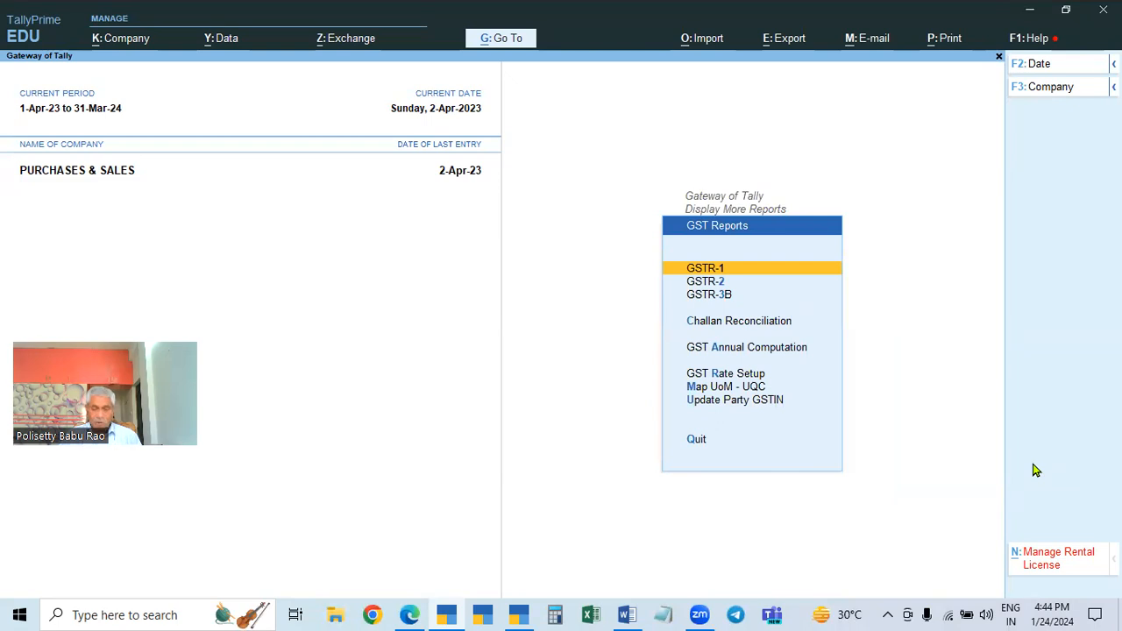
key(Return)
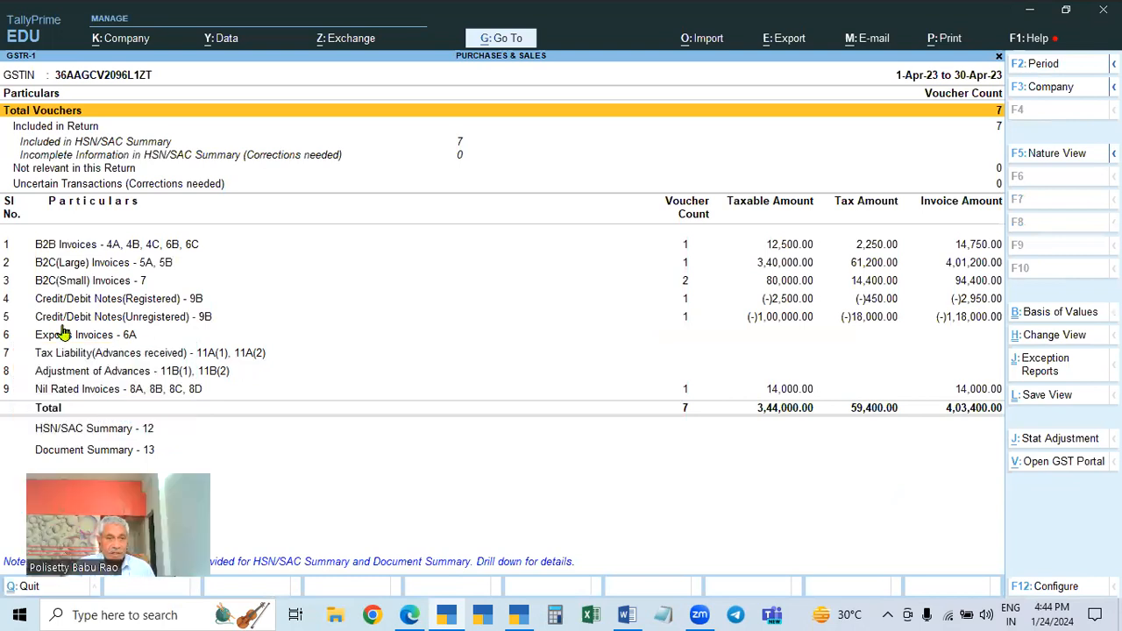
- Examine the credit note voucher under Credit/Debit Notes(Unregistered) - 9B, then return to the GSTR-1 summary without altering it
click(208, 321)
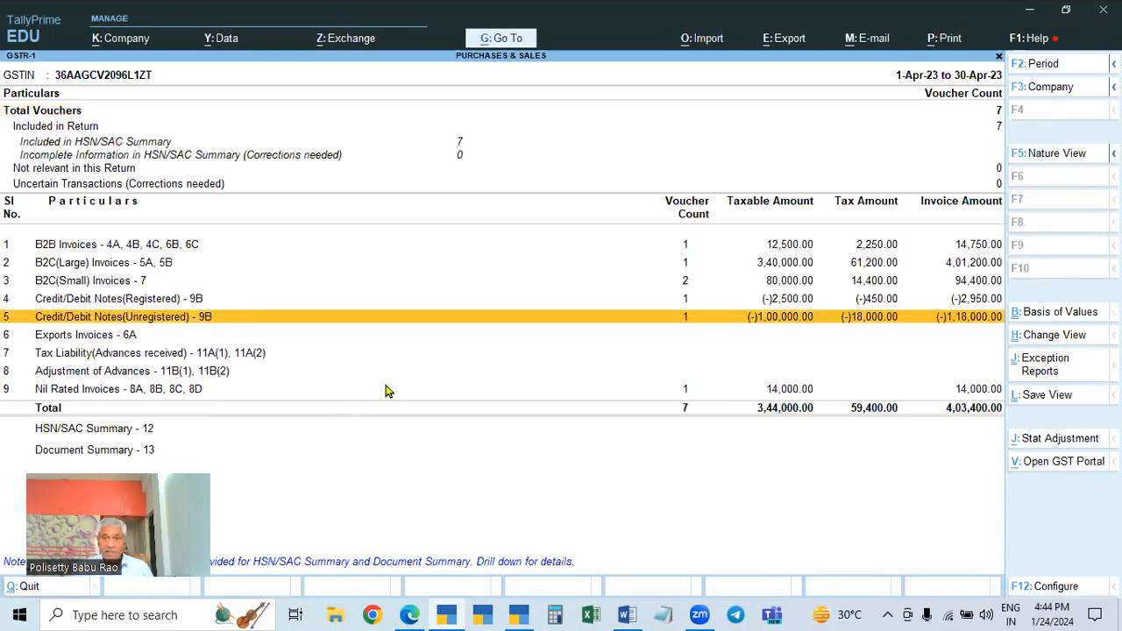
key(Return)
key(Return)
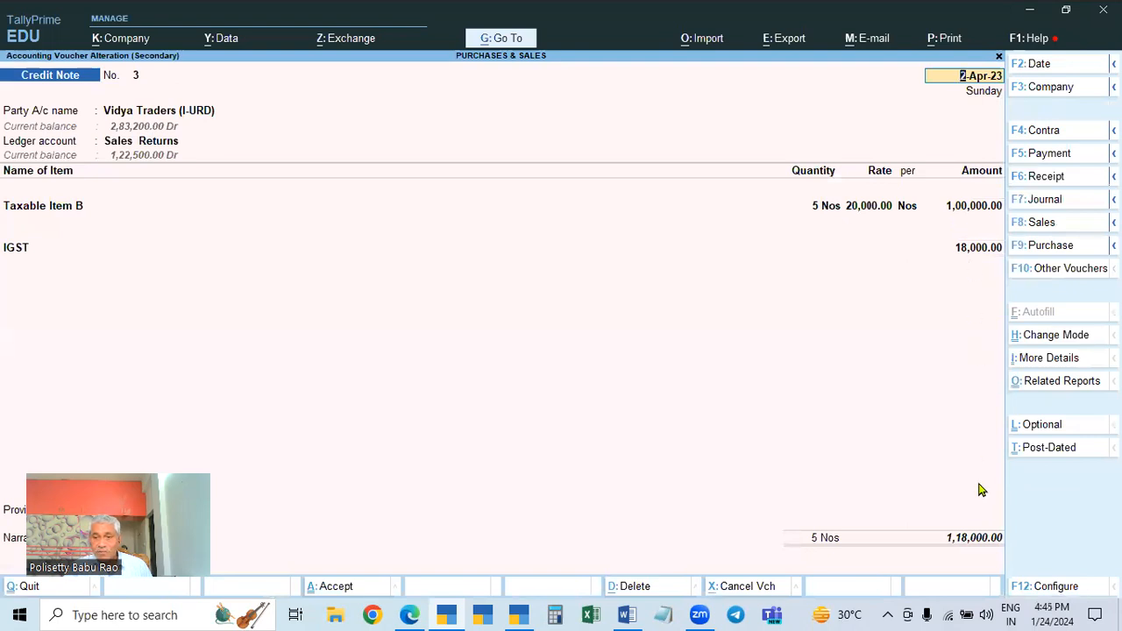
key(BackSpace)
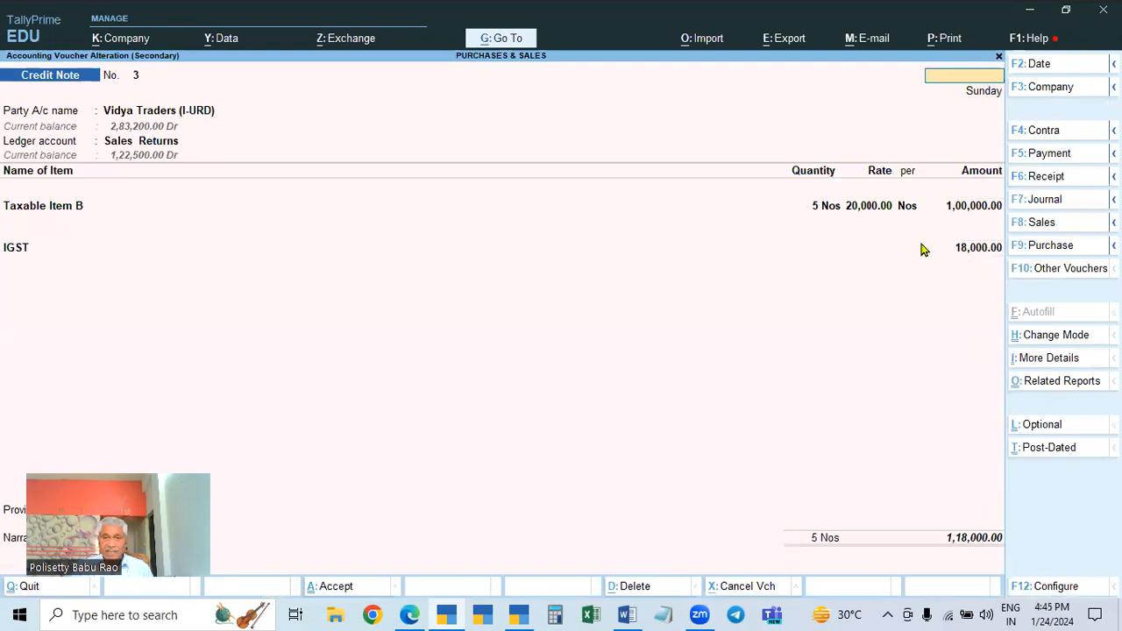
key(Escape)
key(y)
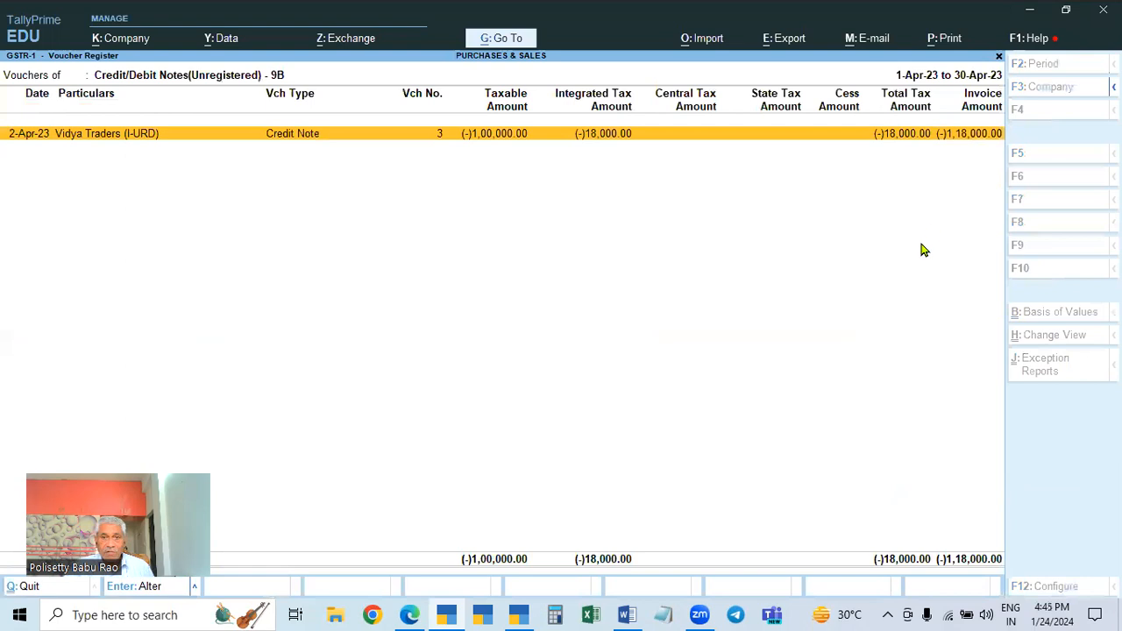
key(Escape)
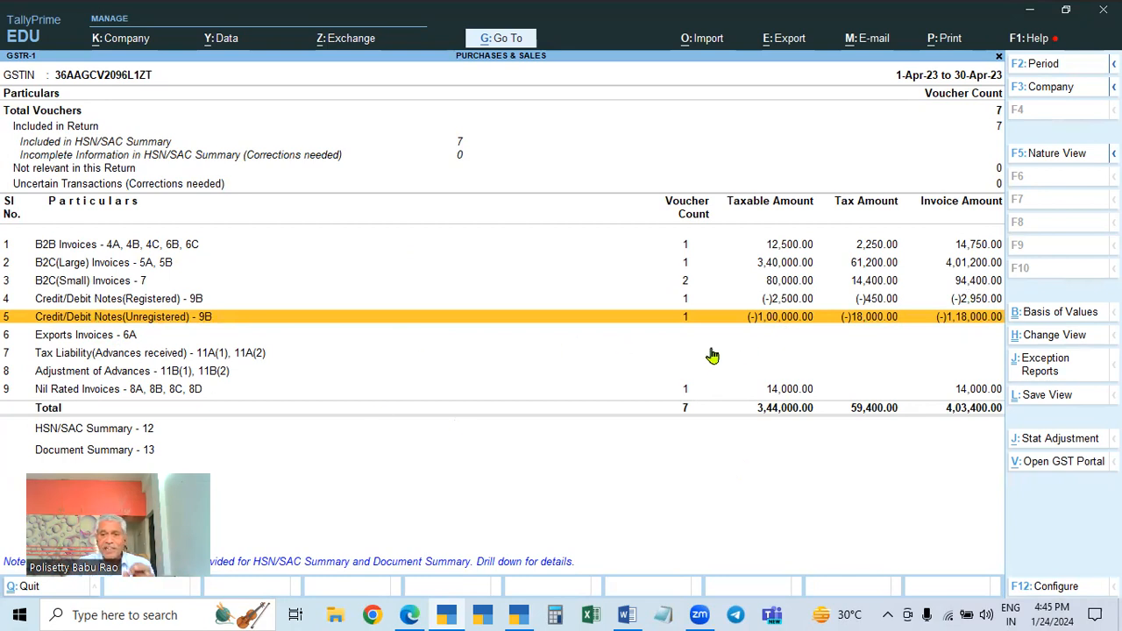
- Close the GSTR-1 report and leave the PURCHASES & SALES company for the SALES INOVICE DEMO window
key(Escape)
key(Escape)
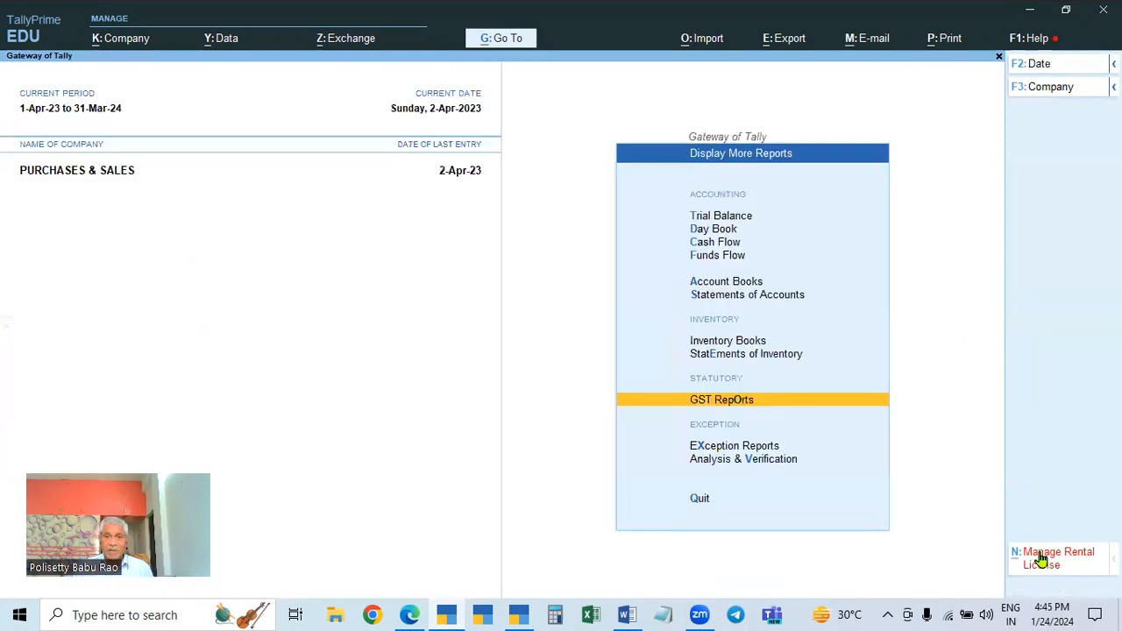
key(Escape)
key(Escape)
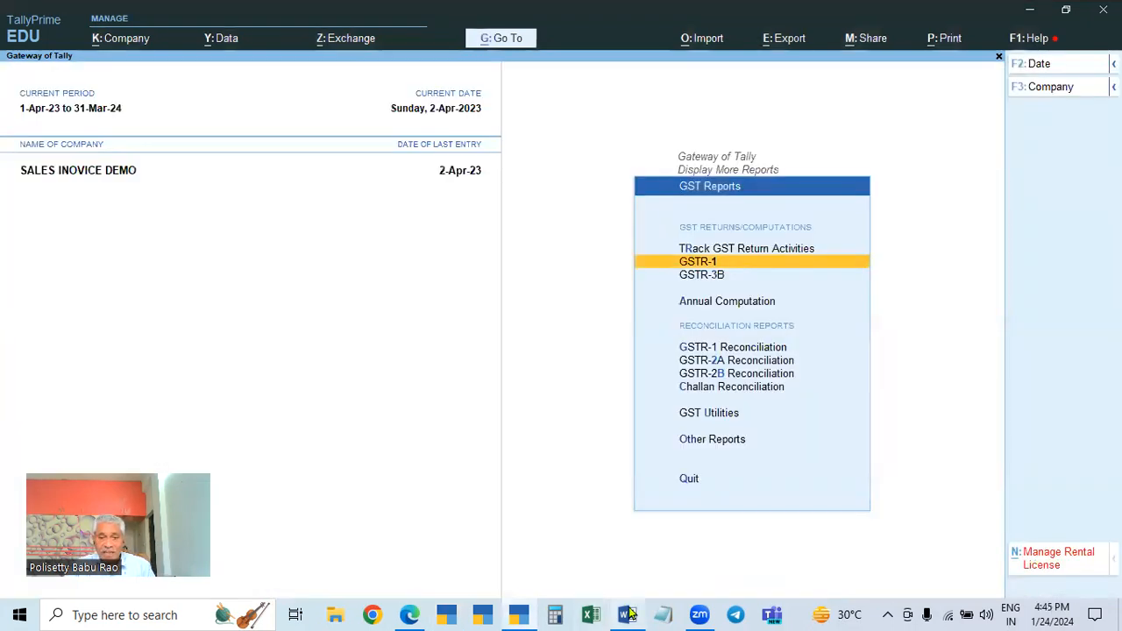
- Check the MORE IMPORTANT TOPICS list in Word, then switch back to the SALES INOVICE DEMO window and leave its GST reports menu
click(626, 615)
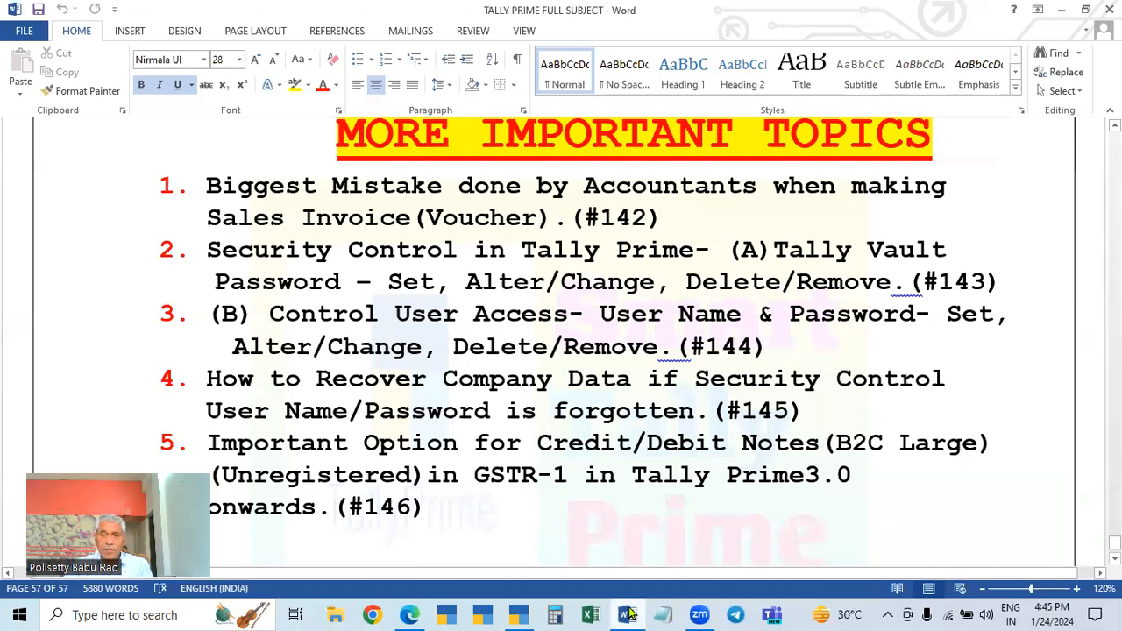
click(520, 614)
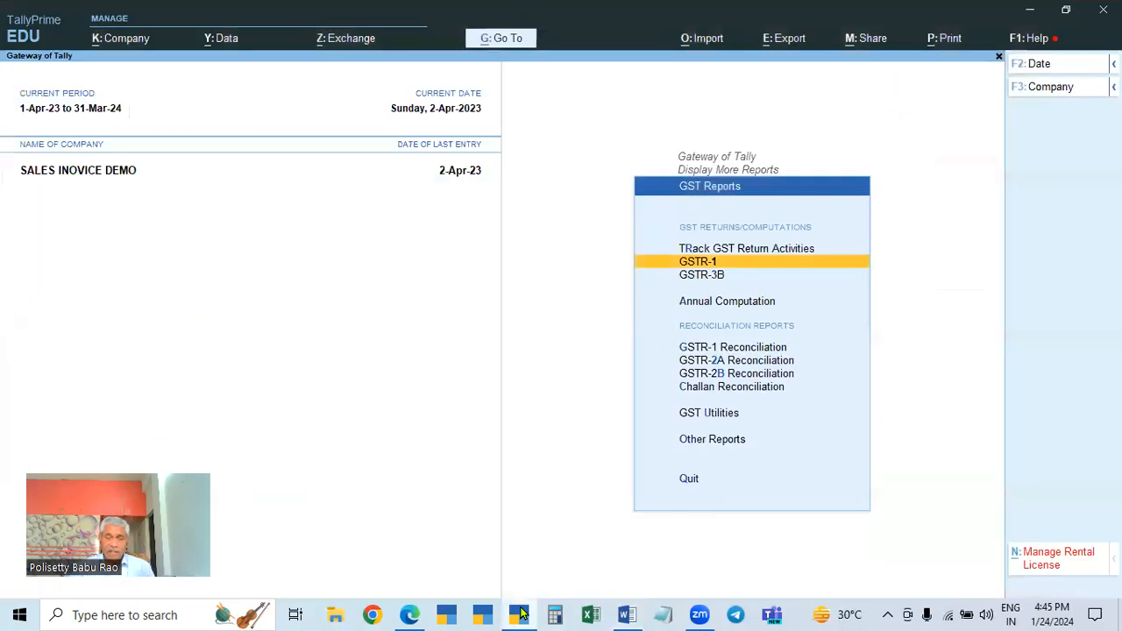
key(Escape)
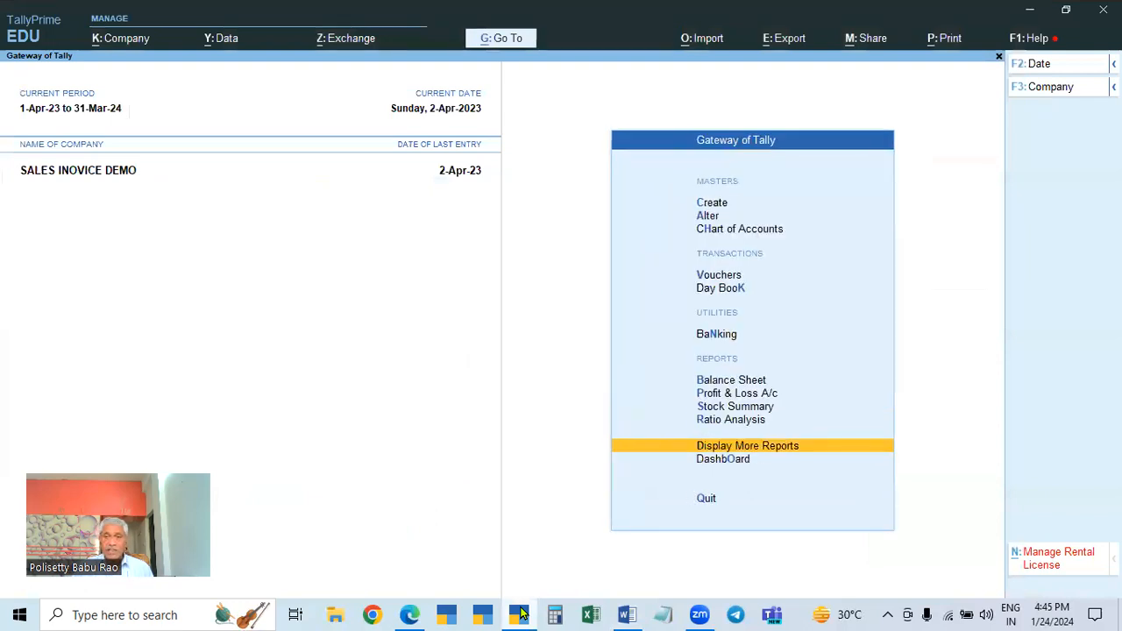
- Open the Day Book and set its period to 1-Apr-23 to 2-Apr-23
key(Escape)
key(Escape)
key(Down)
key(Down)
key(Down)
key(Down)
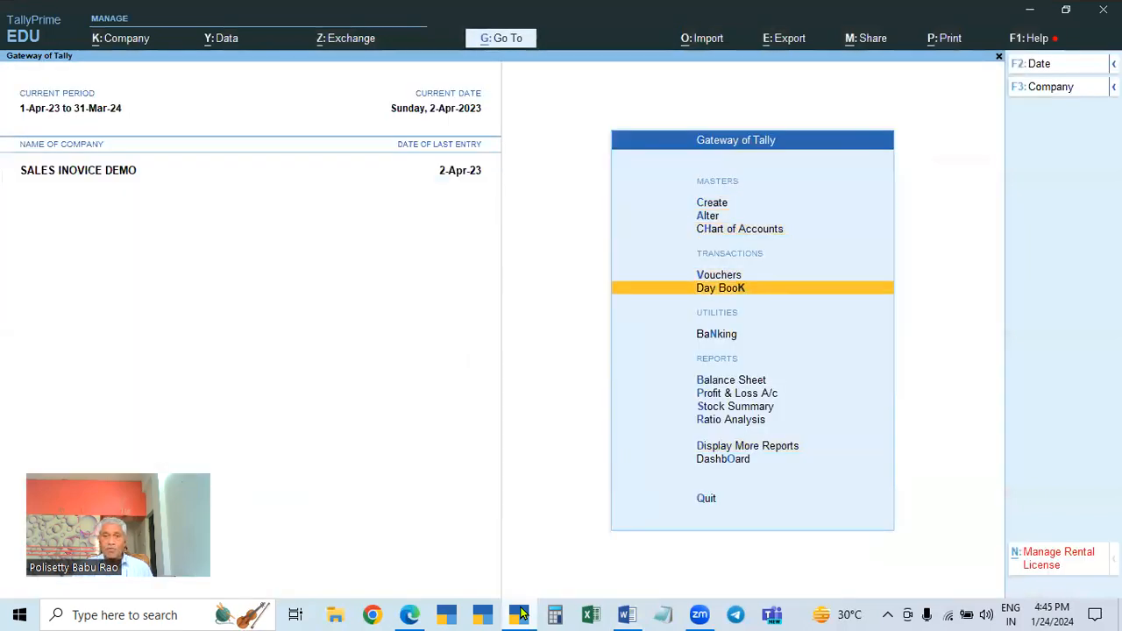
key(Return)
key(alt+F2)
text(1)
key(Return)
key(Return)
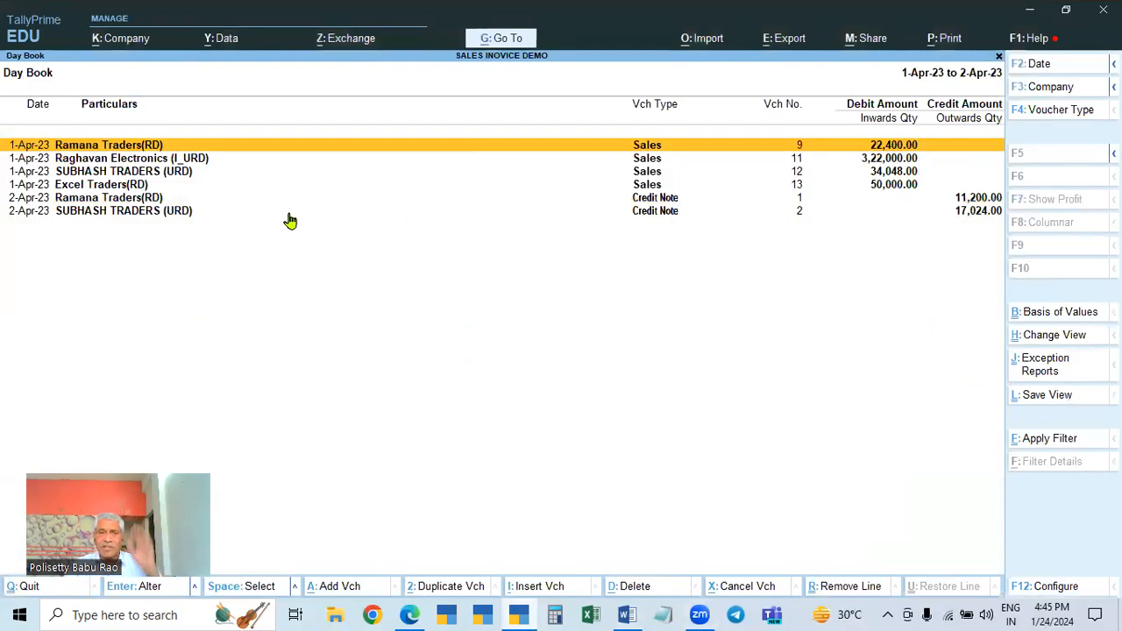
- Examine the Raghavan Electronics (I_URD) sales invoice in the Day Book, then return to the Gateway of Tally without altering it
click(153, 162)
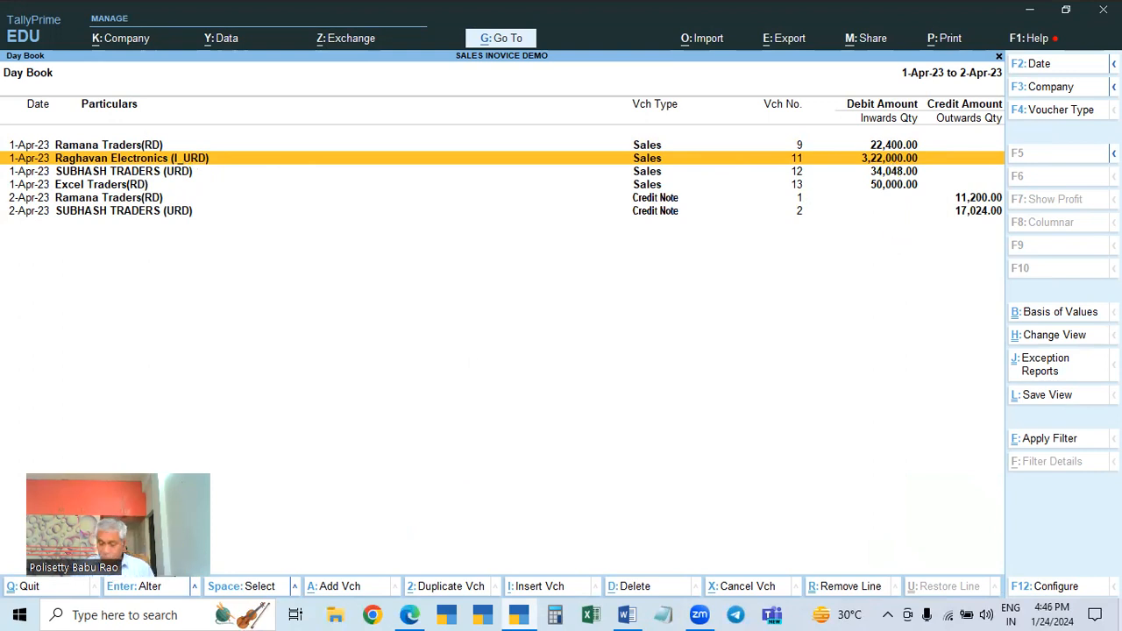
key(Return)
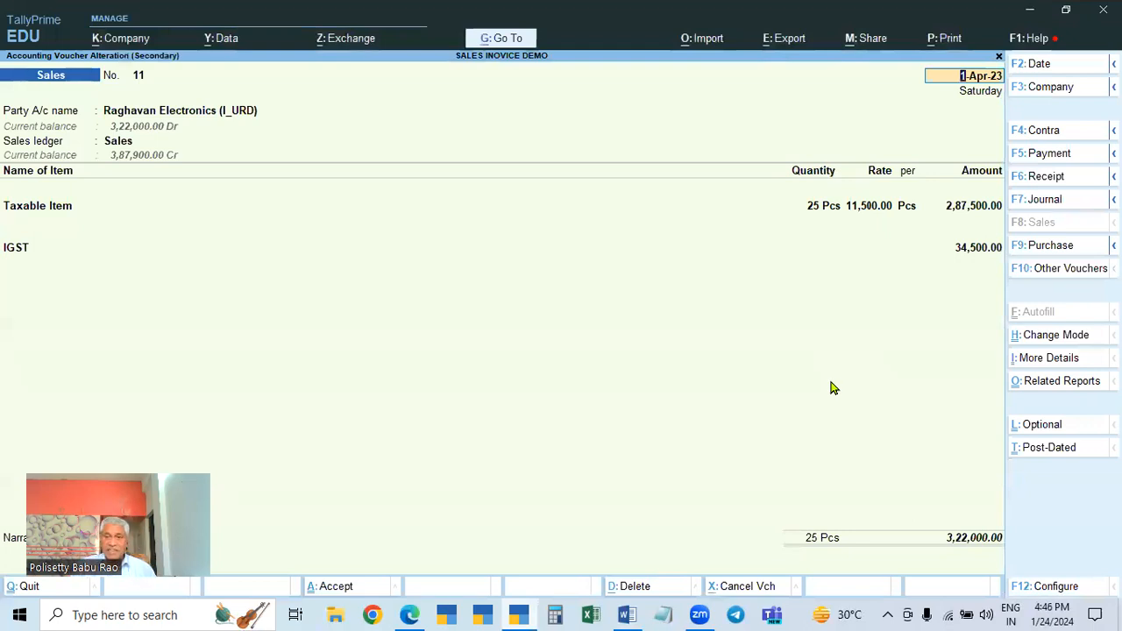
key(Escape)
key(Escape)
key(Escape)
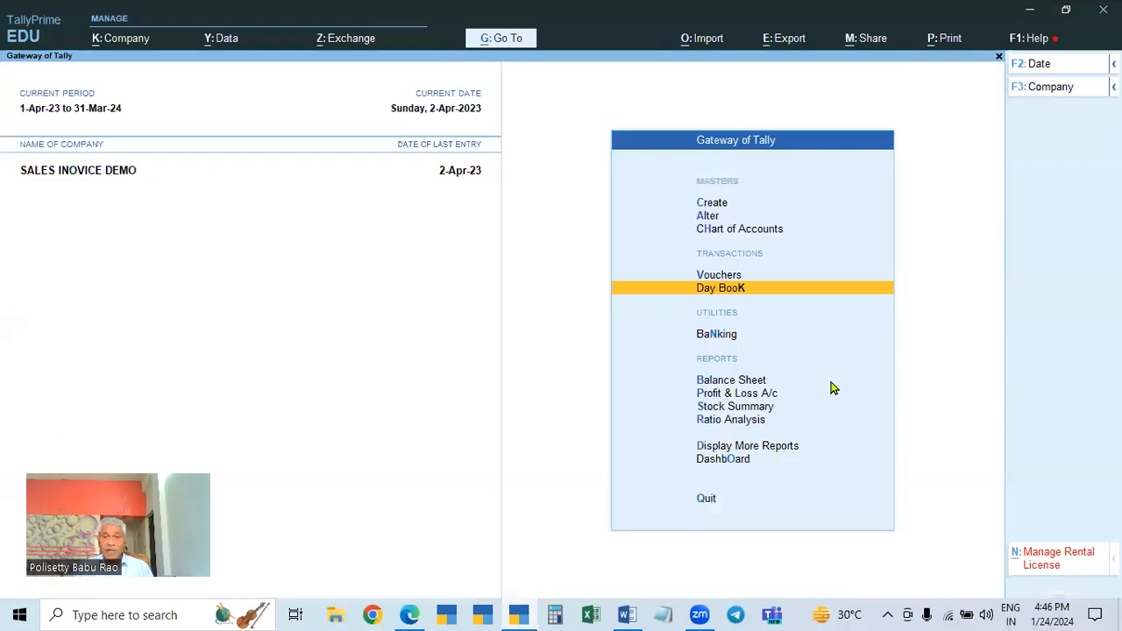
- Start a credit note dated 2-Apr-23 with Raghavan Electronics (I_URD) as the party account
key(v)
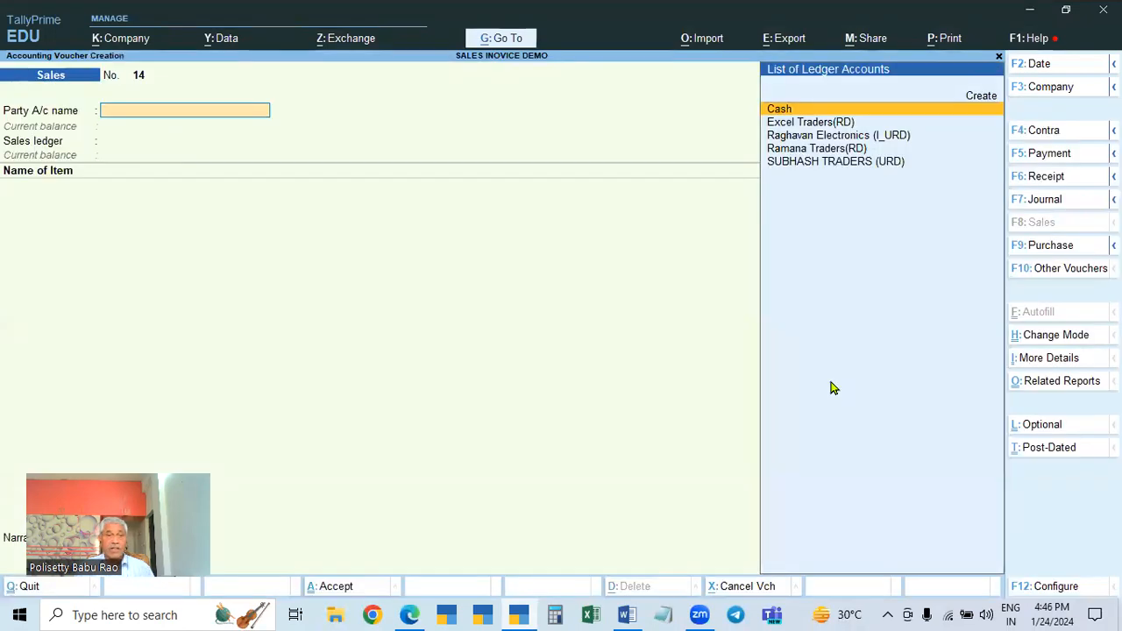
key(F2)
text(2.4)
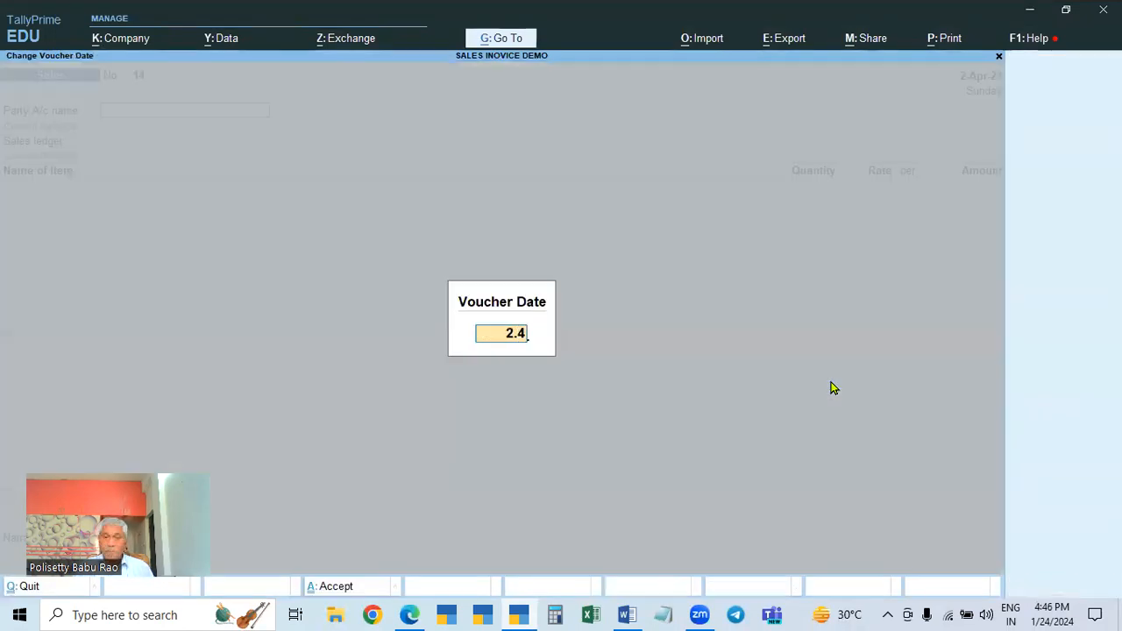
key(Return)
key(ctrl)
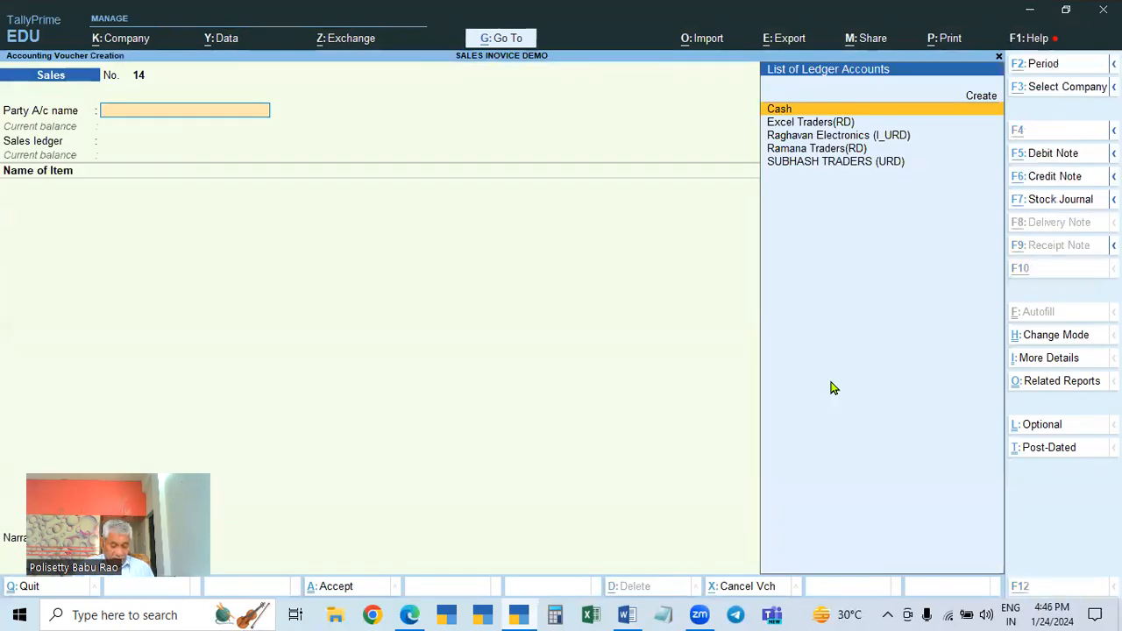
key(ctrl+F6)
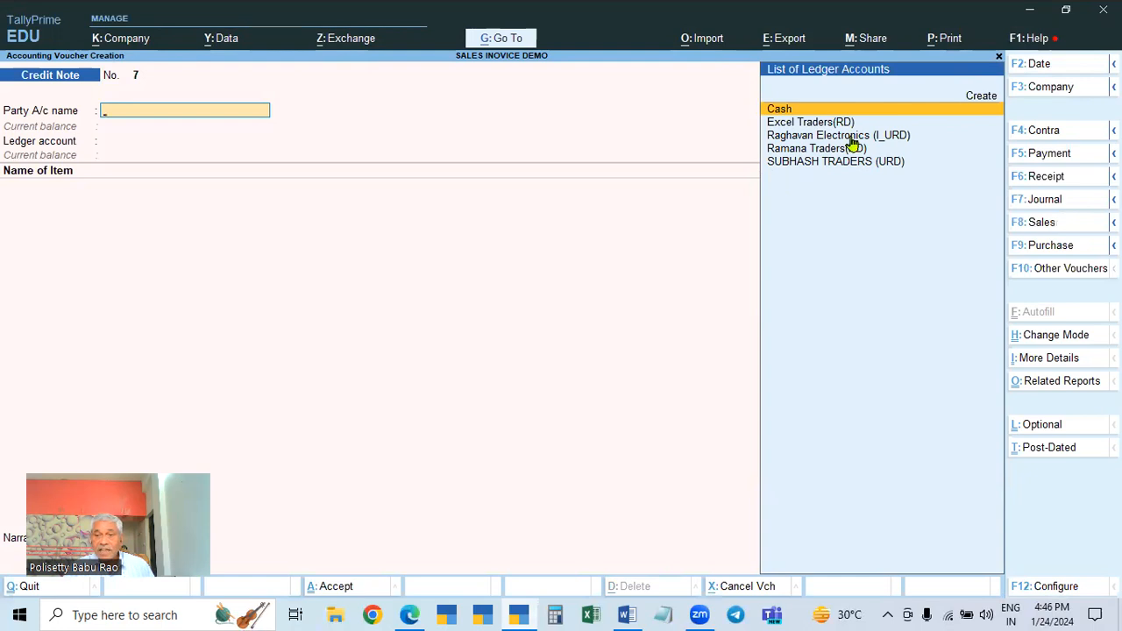
click(899, 138)
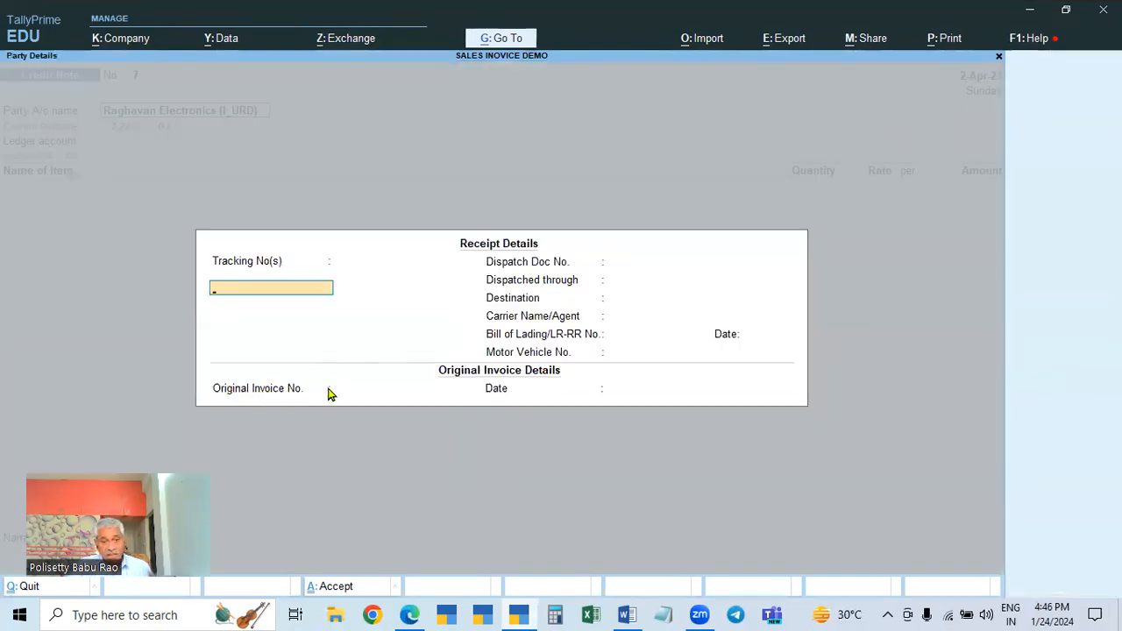
- Leave the receipt details blank, enter 1.4 as the original invoice date and accept the party details
key(Return)
key(Return)
key(Return)
key(Return)
key(Return)
key(Return)
key(Return)
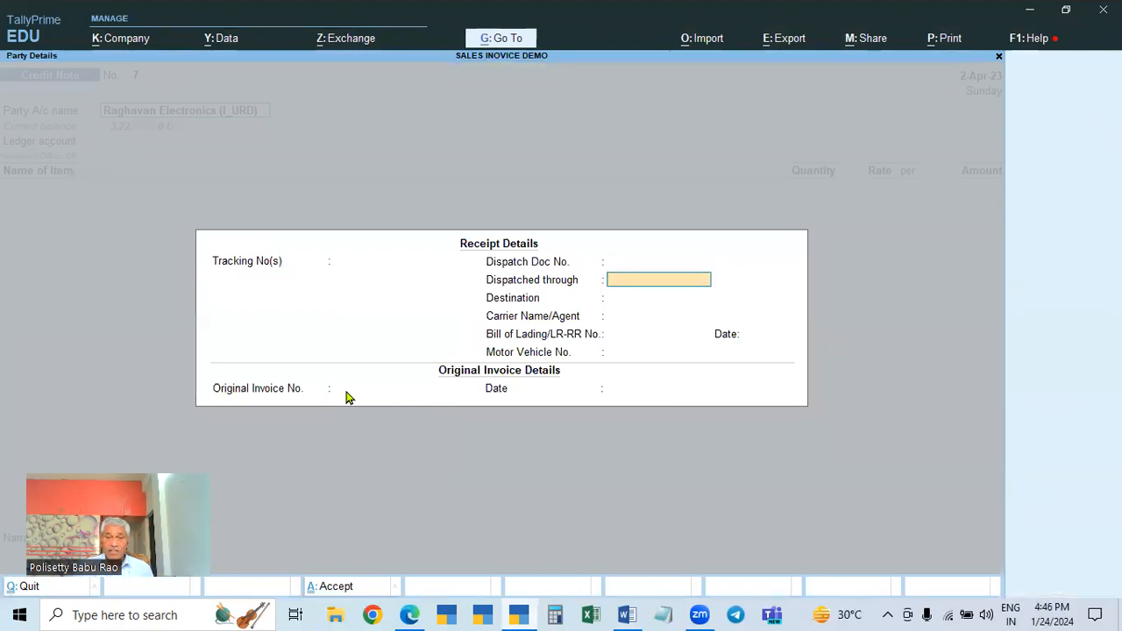
key(Return)
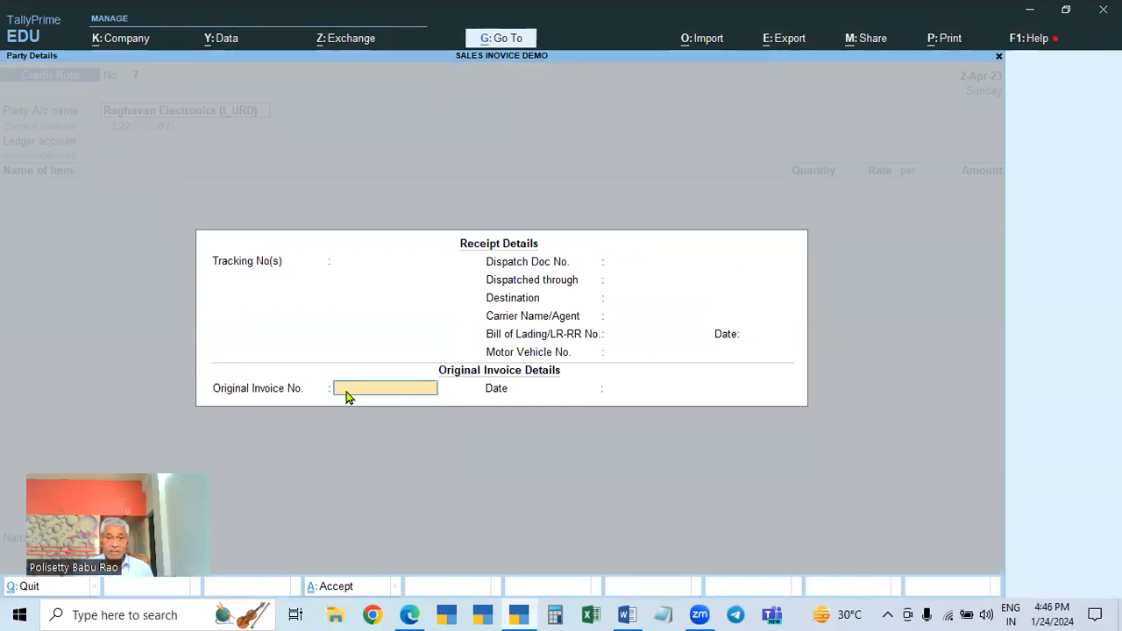
key(Return)
text(1.4)
key(Return)
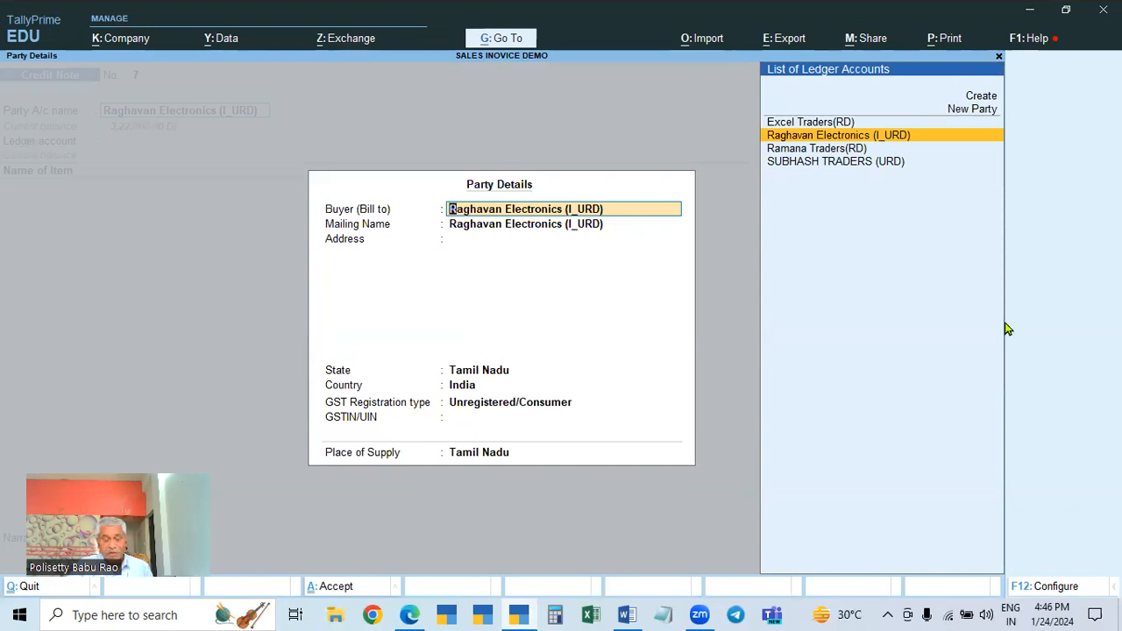
key(ctrl+a)
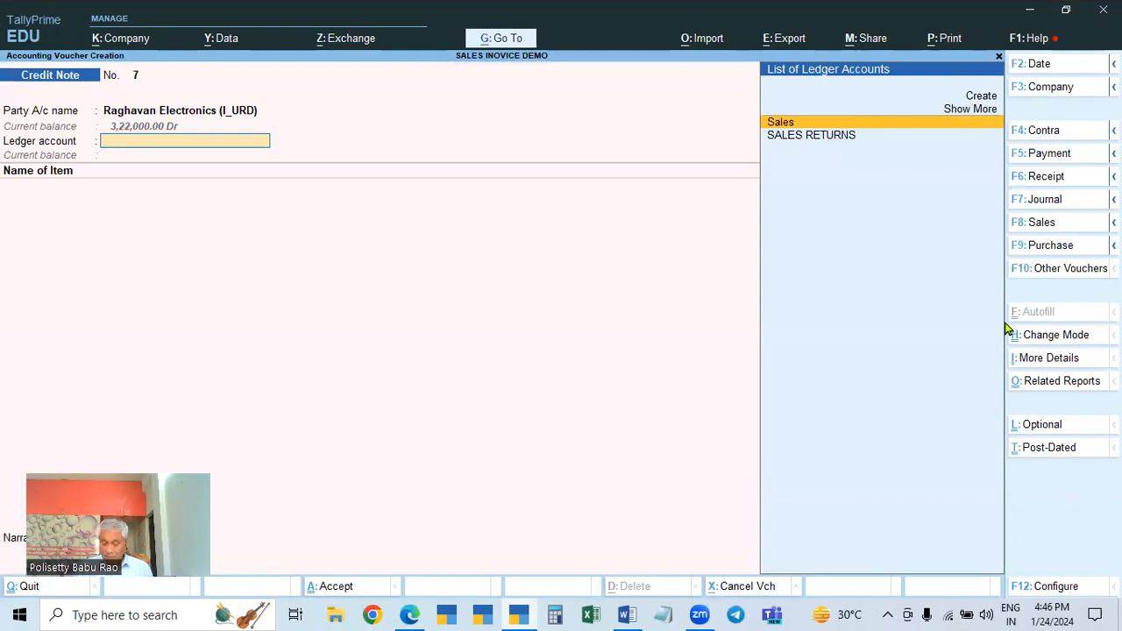
- Choose SALES RETURNS as the ledger account and add 2 Pcs of Taxable Item to the credit note
key(Down)
key(Return)
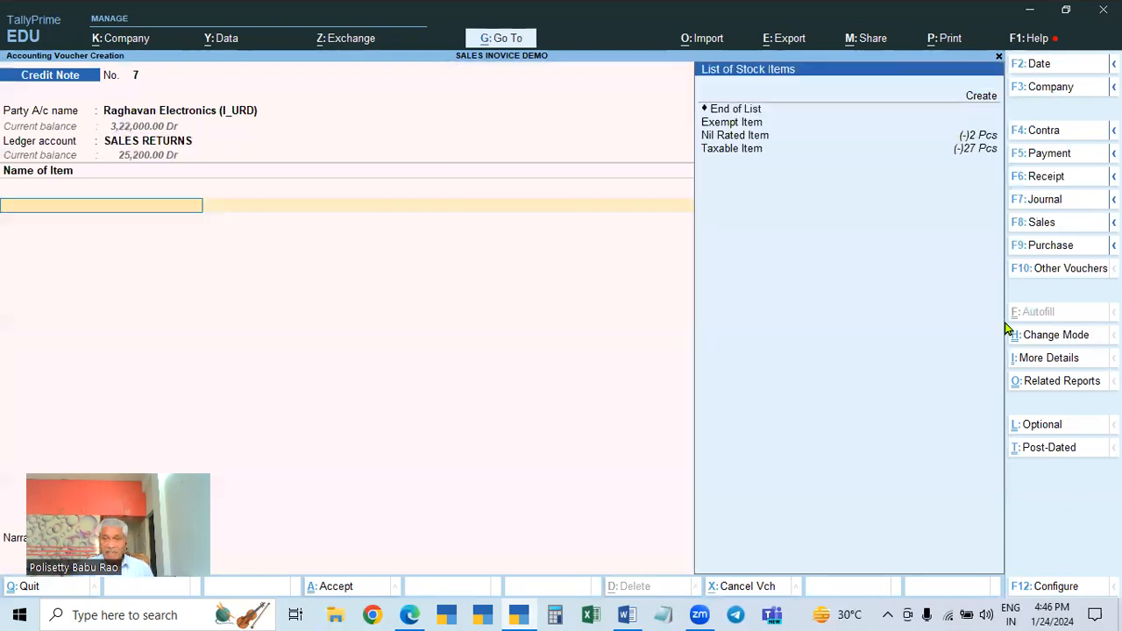
key(Down)
key(Down)
key(Down)
key(Return)
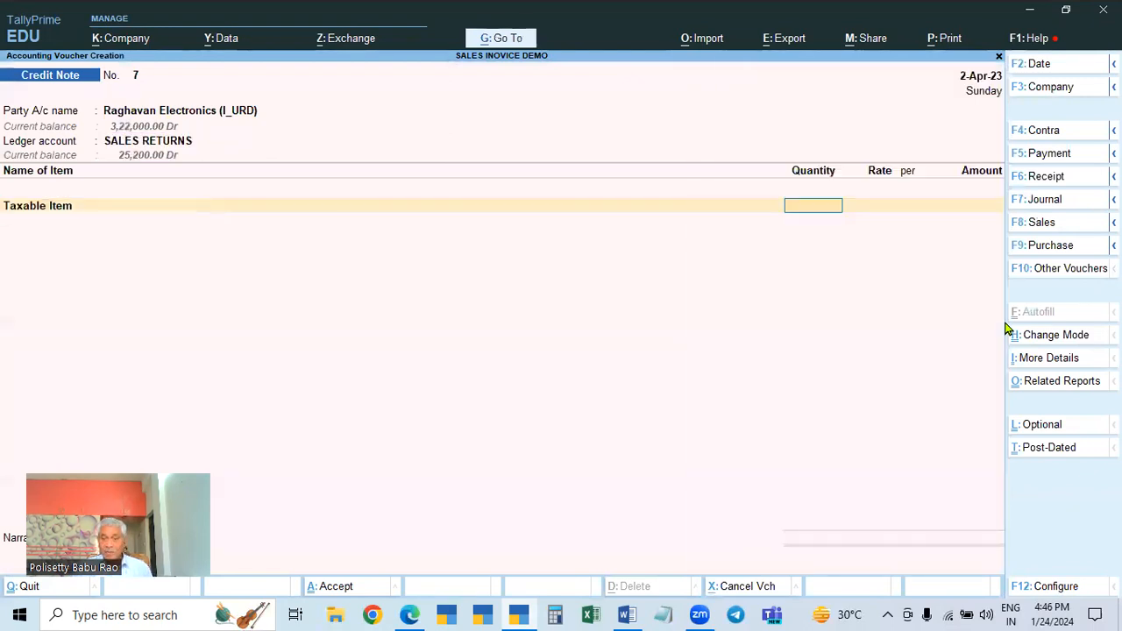
key(Return)
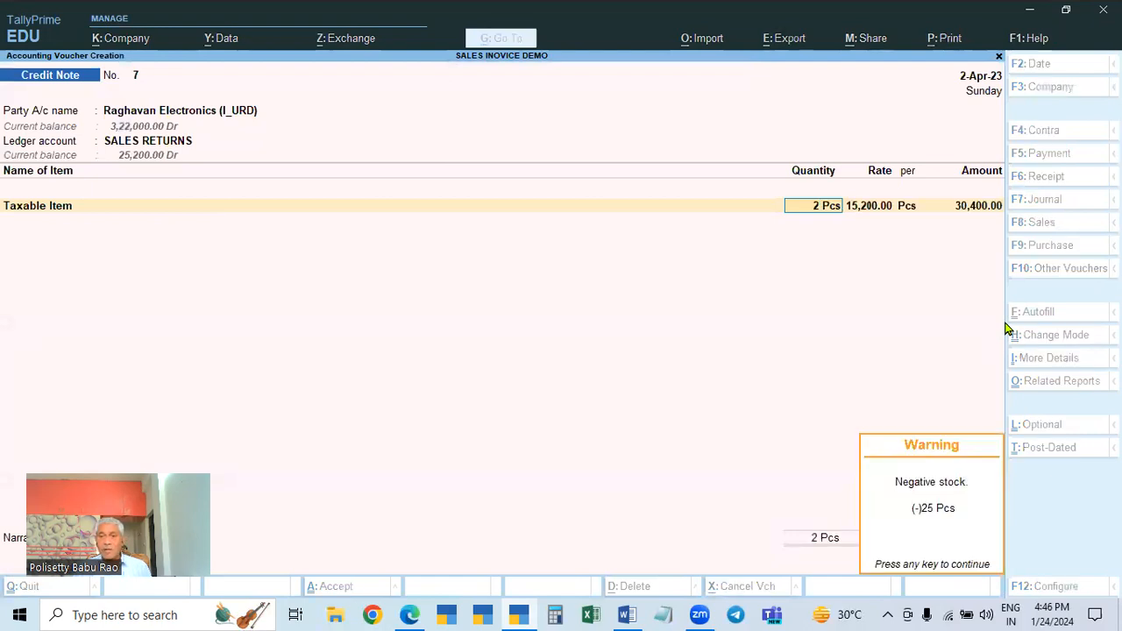
key(Return)
key(Return)
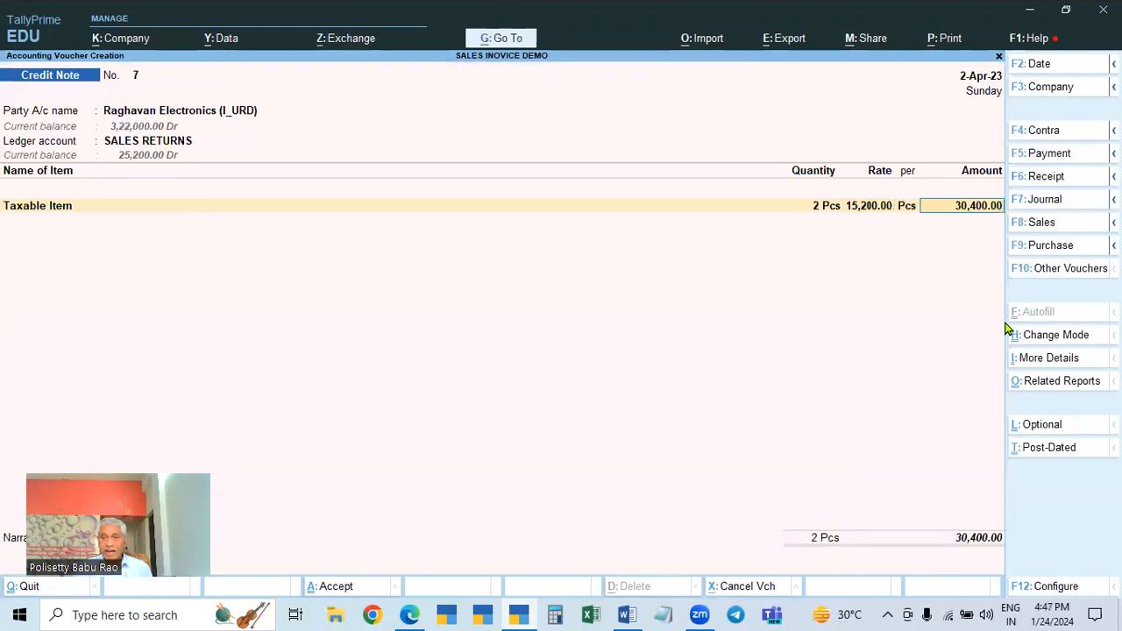
- Recheck the Taxable Item rate, keep it at 15,200.00 per Pcs and end the item list
key(BackSpace)
key(BackSpace)
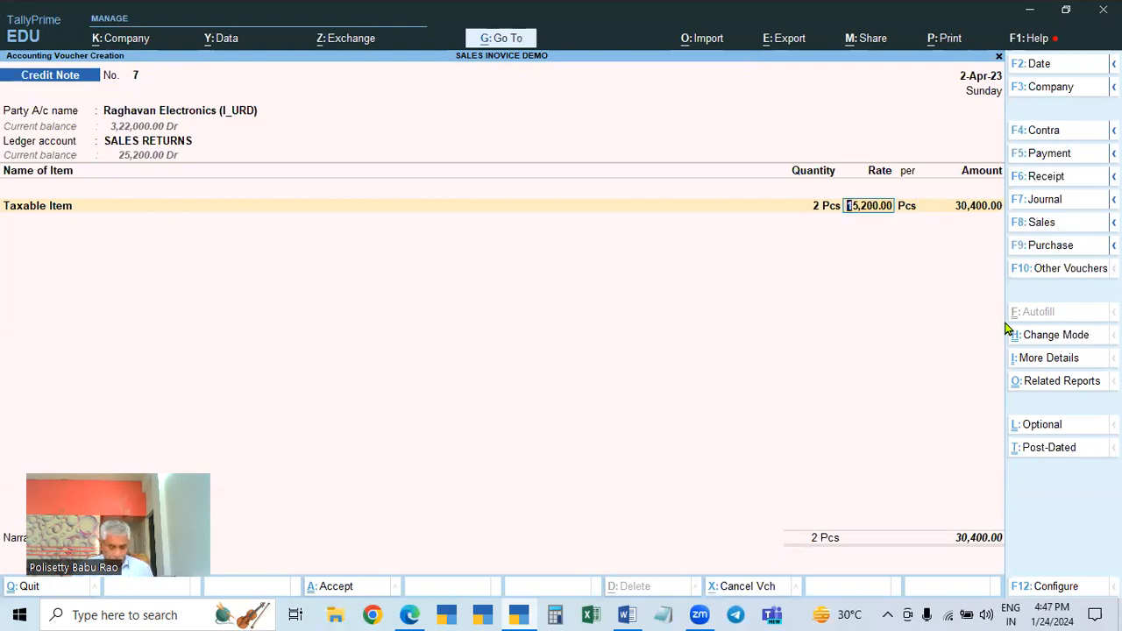
key(alt)
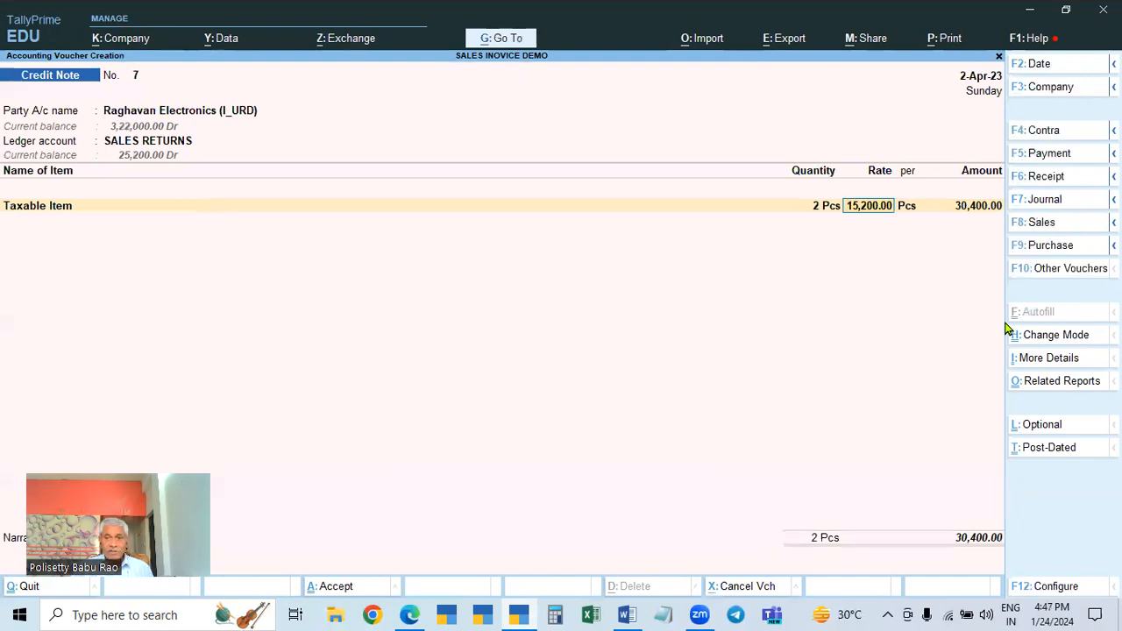
key(alt)
key(ctrl)
key(Return)
key(Return)
key(Return)
key(ctrl+a)
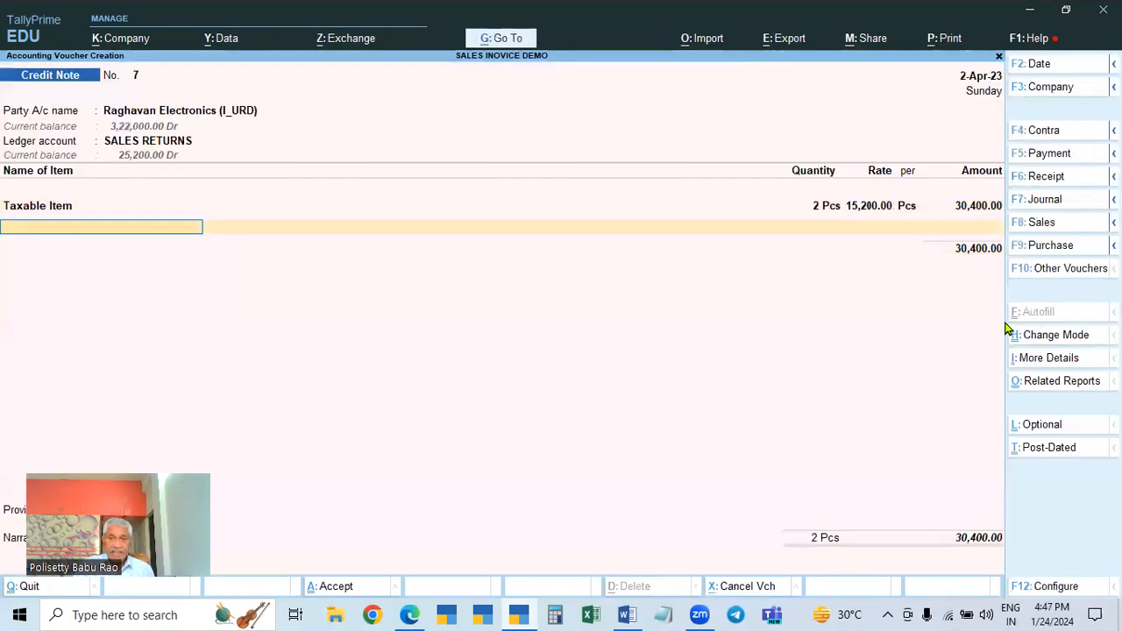
key(Return)
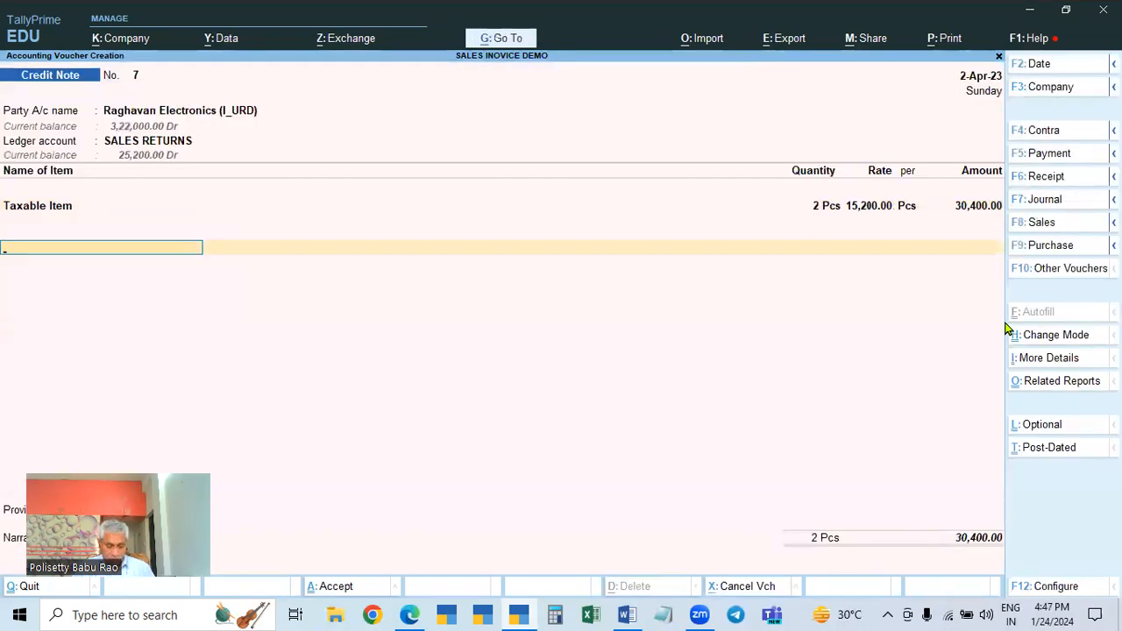
- Add the IGST ledger below the item on the credit note
text(igst)
key(Return)
key(Return)
key(Return)
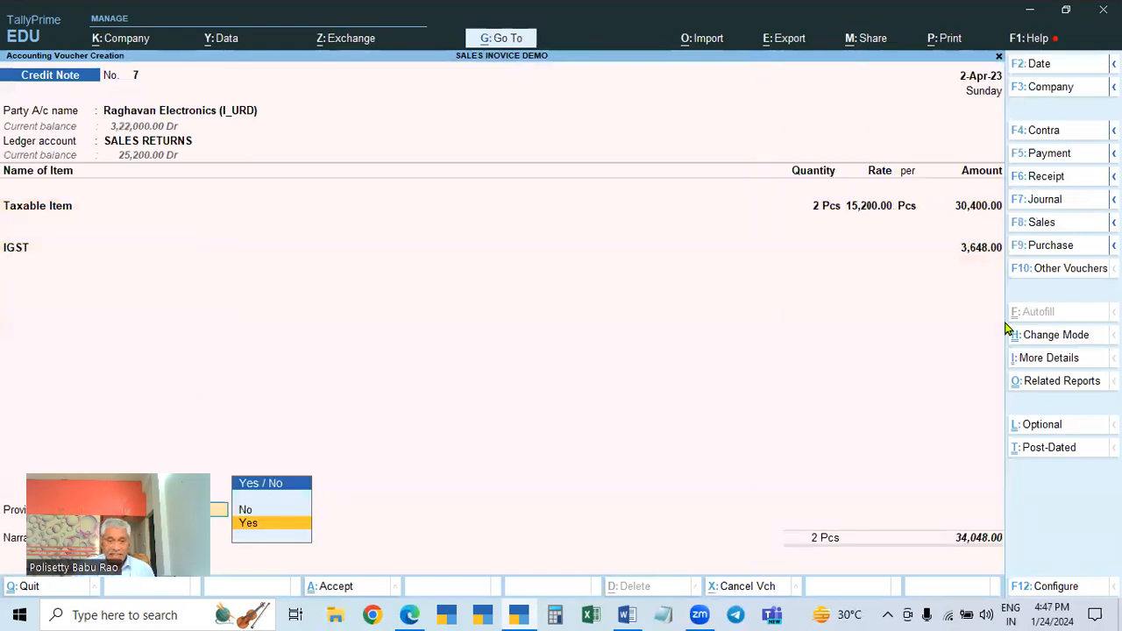
- Provide the GST details with 01-Sales Return as the reason, leaving the buyer's debit note number and date blank
key(Return)
key(Down)
key(Return)
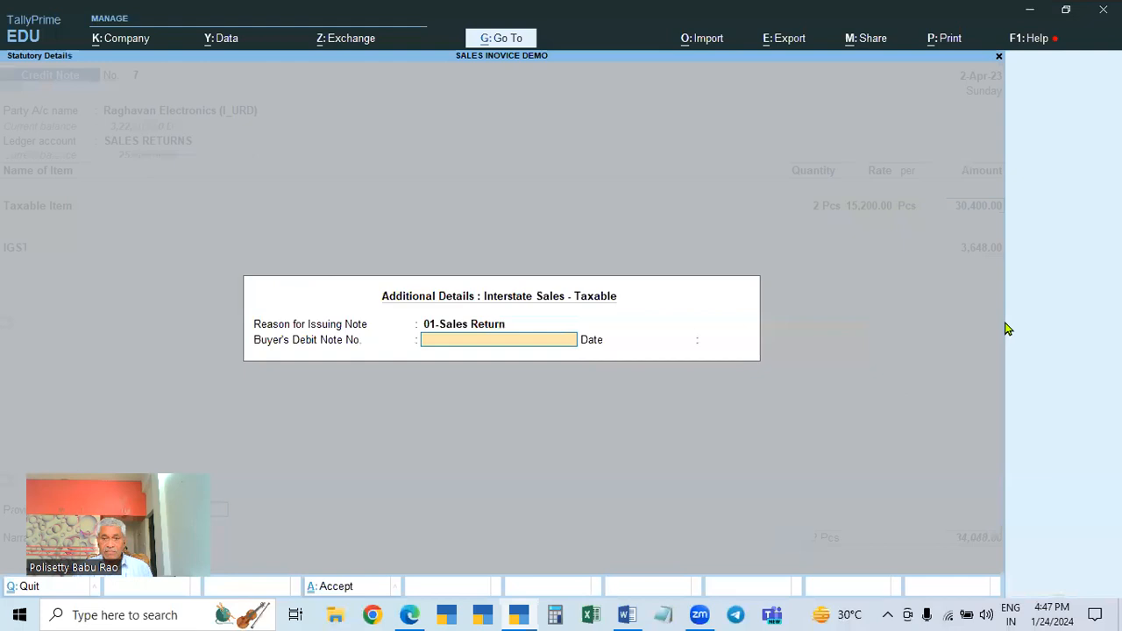
key(Return)
key(Return)
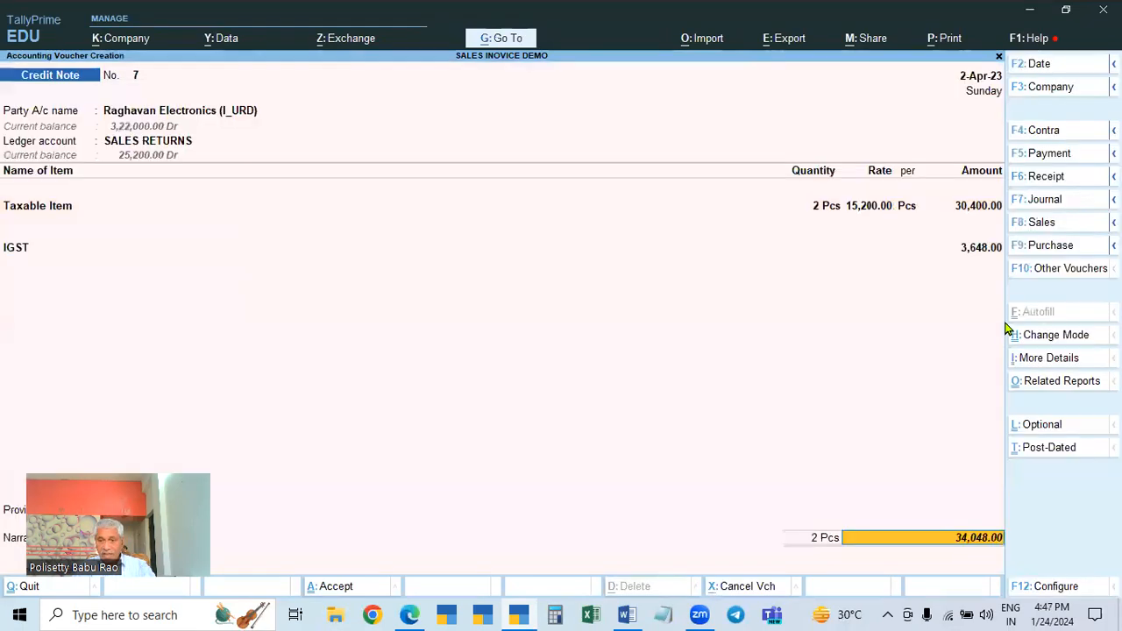
key(Return)
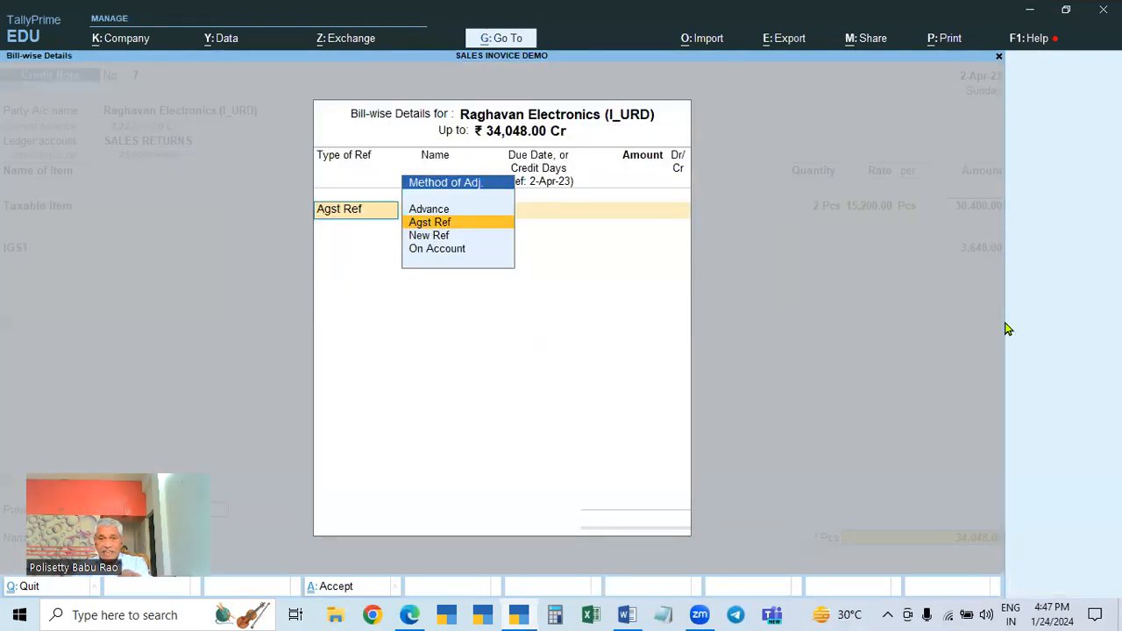
key(Return)
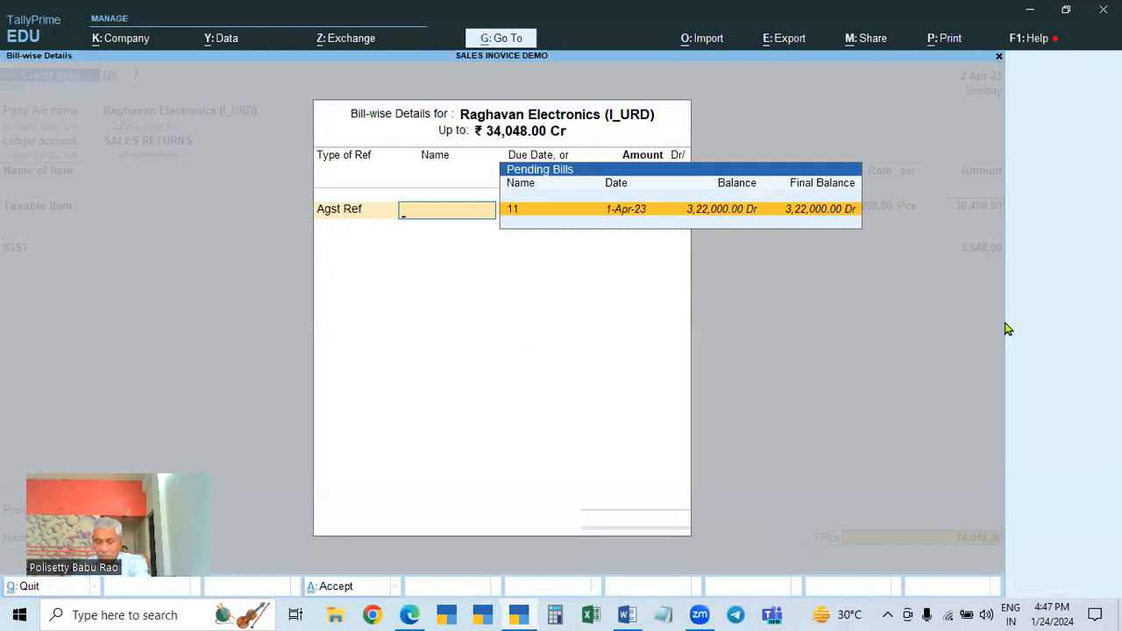
key(Escape)
key(Escape)
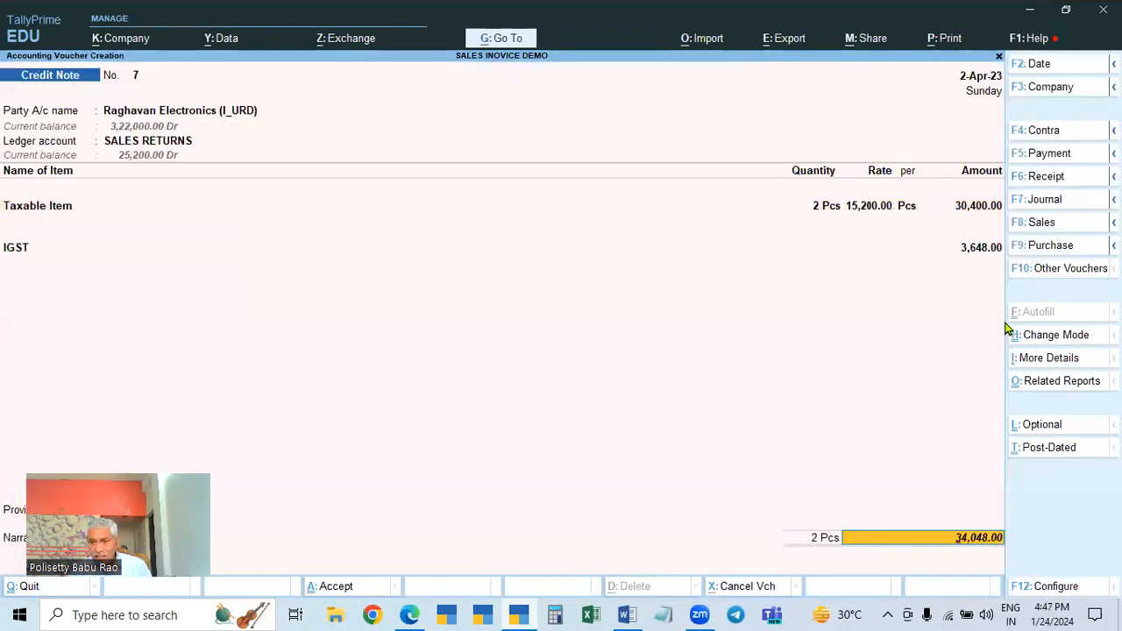
- Allocate the credit note amount against pending bill 11 as Agst Ref, then save the voucher without a narration
key(Return)
key(Return)
key(Return)
key(Return)
key(Return)
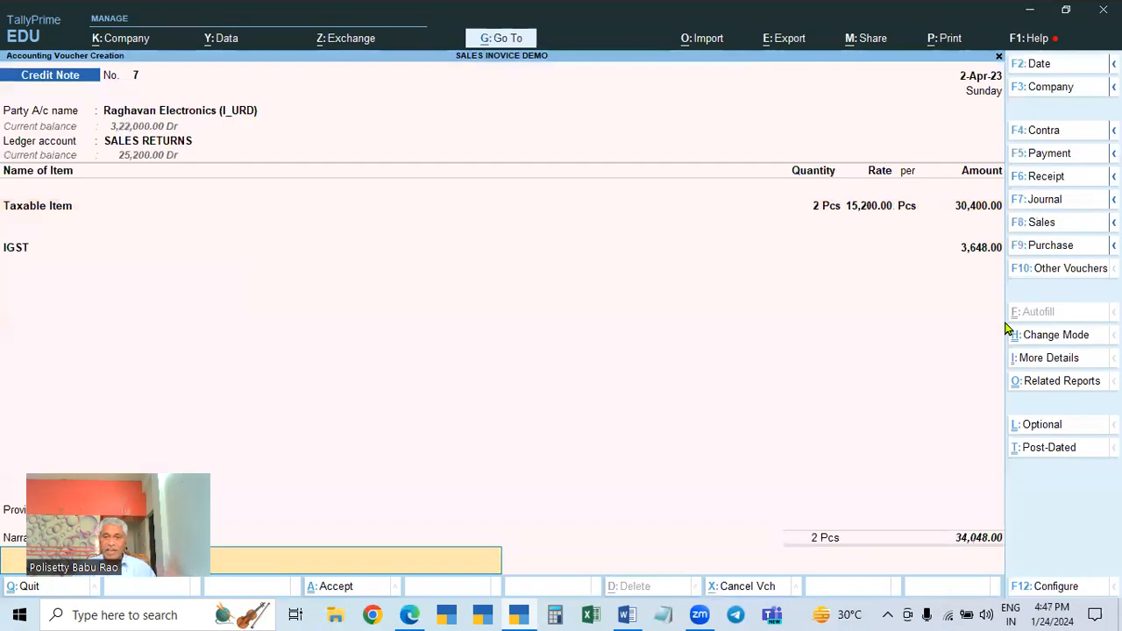
key(Return)
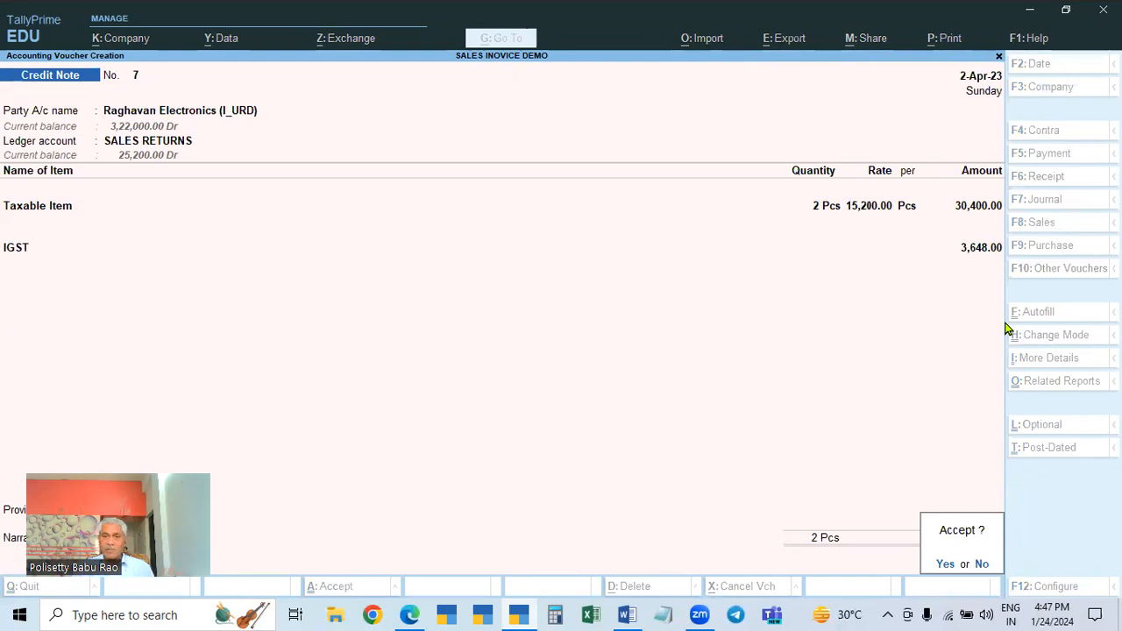
key(Escape)
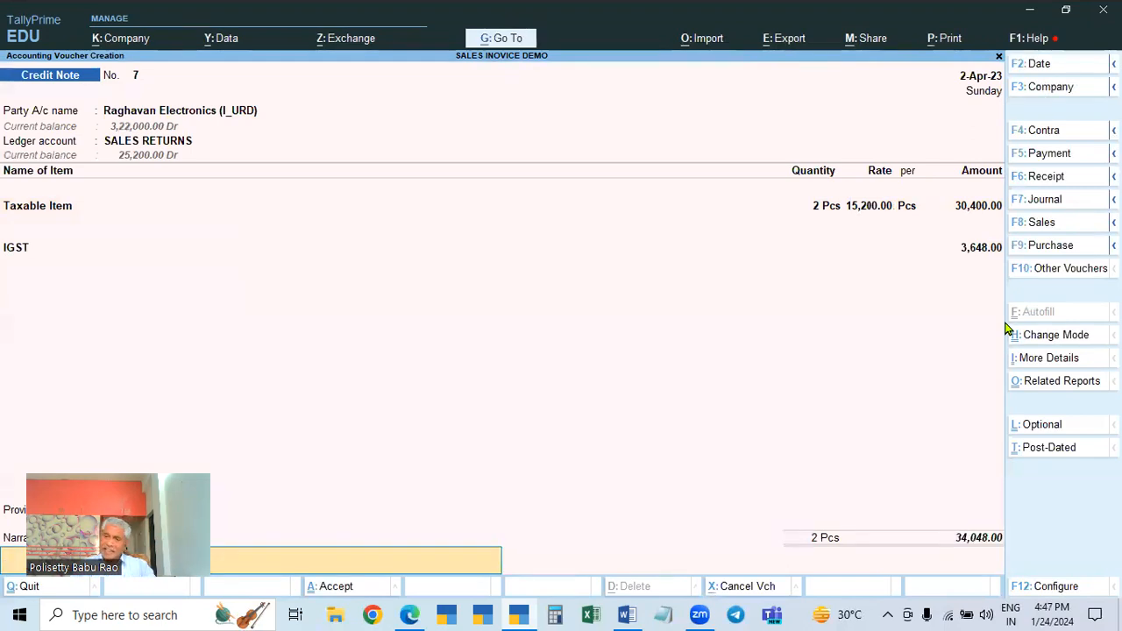
key(Return)
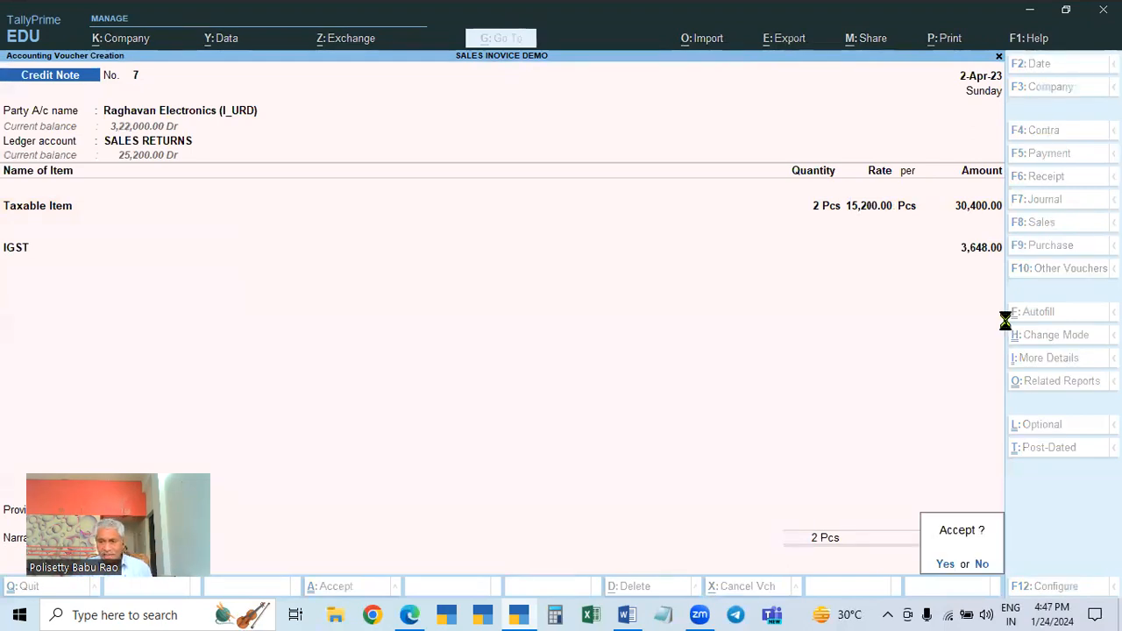
key(y)
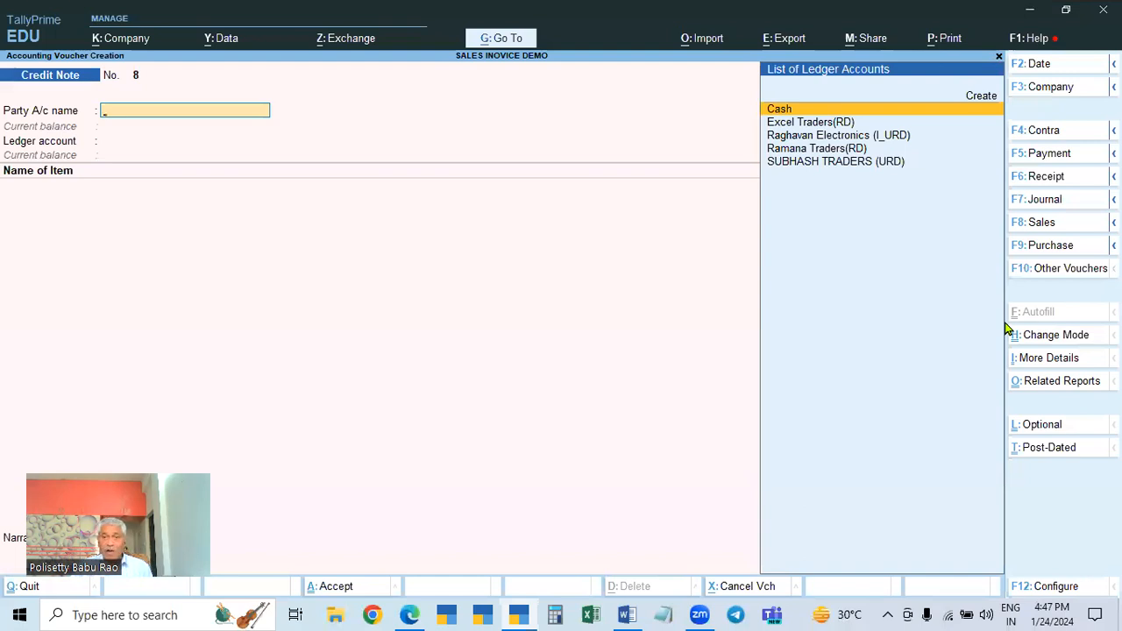
- Leave voucher creation and open the GSTR-1 report from the GST reports
key(Escape)
key(d)
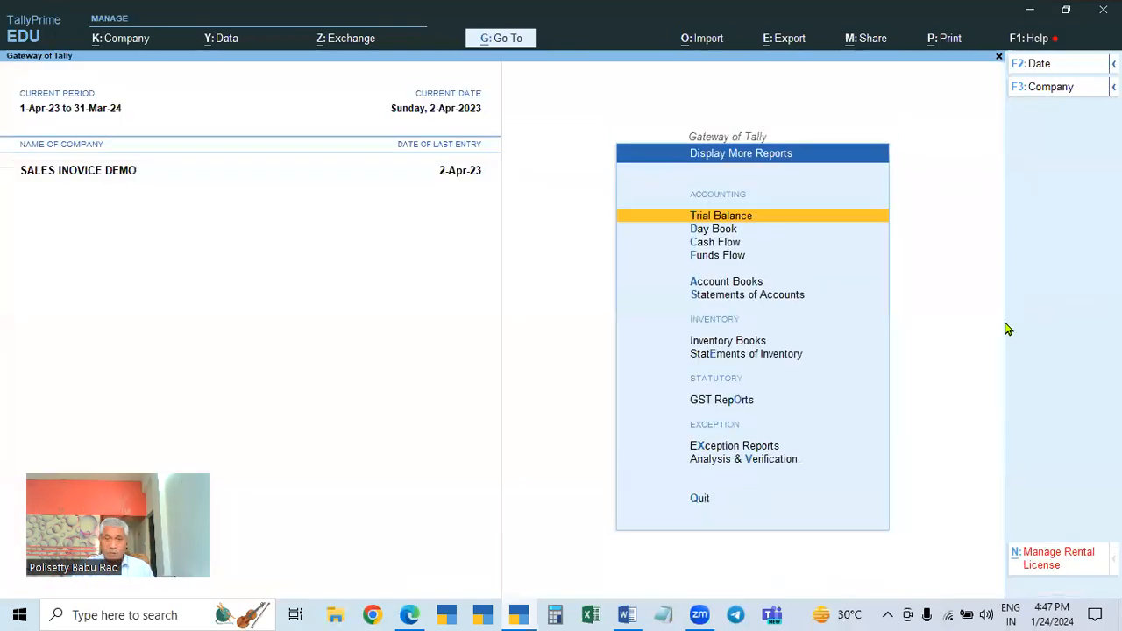
key(o)
key(Down)
key(Return)
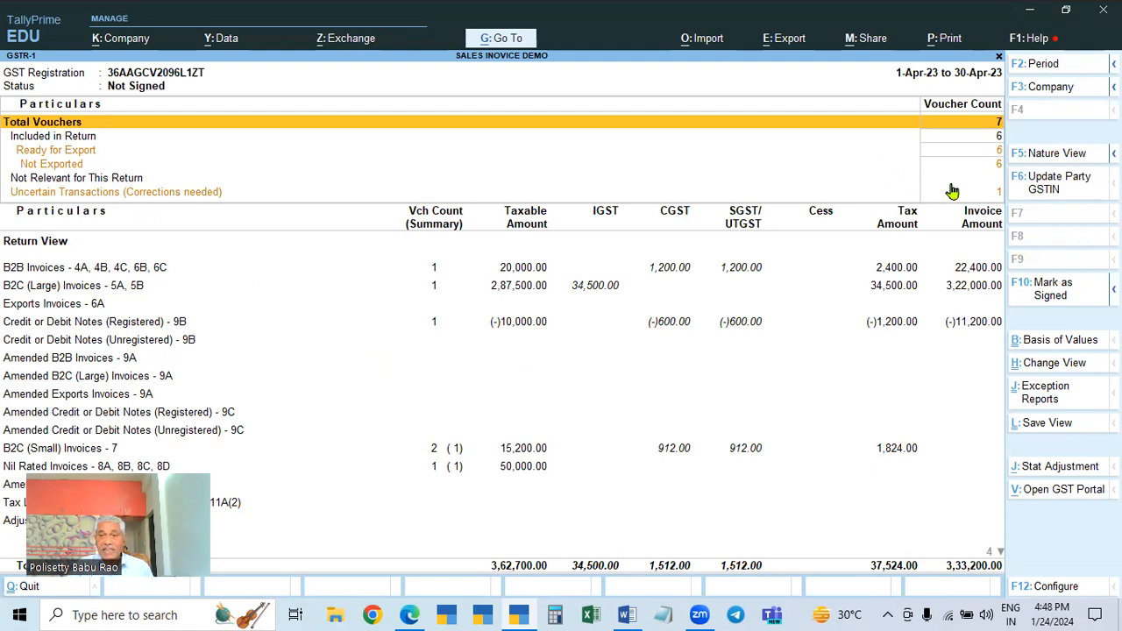
- Examine the GSTR-1 uncertain transaction with the undetermined original sales value and its invoice value options, then return to the report
click(997, 194)
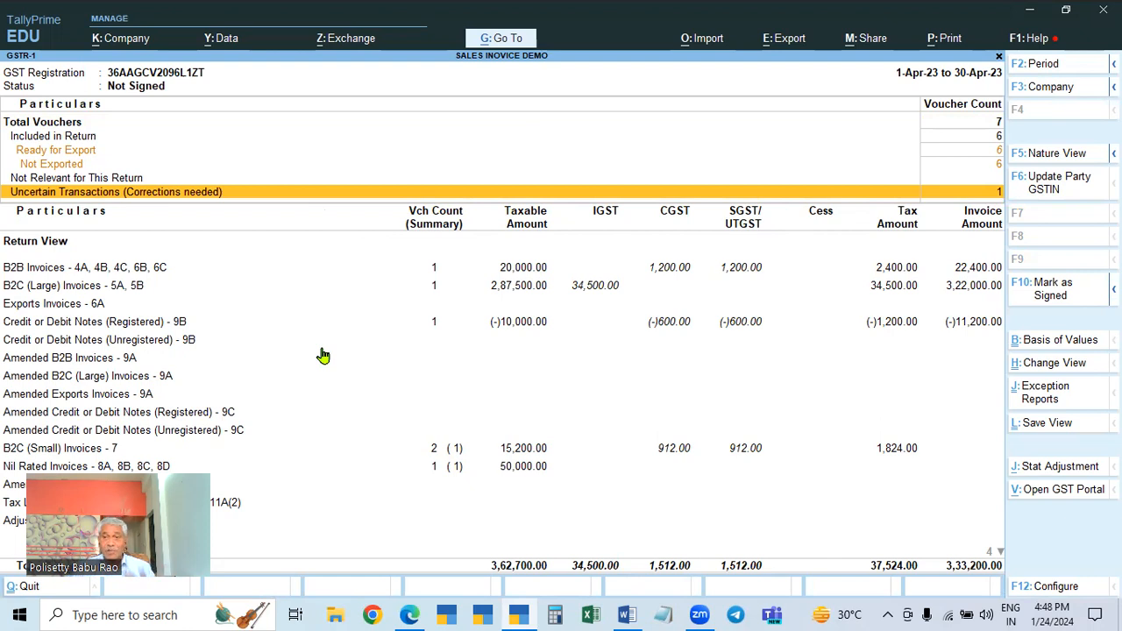
key(Return)
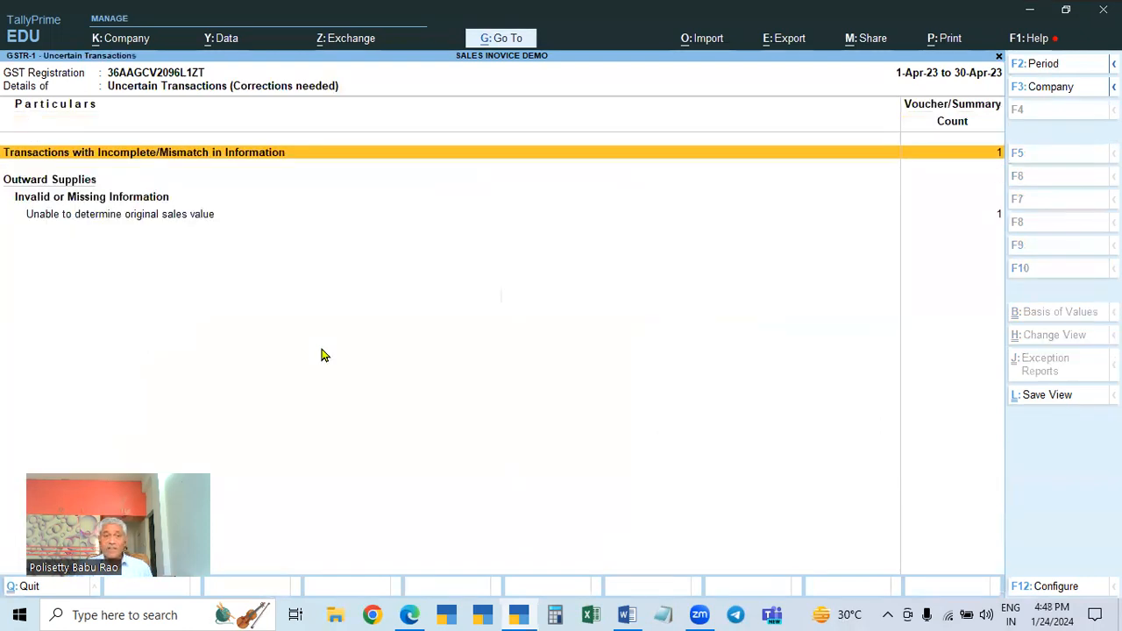
key(Down)
key(Down)
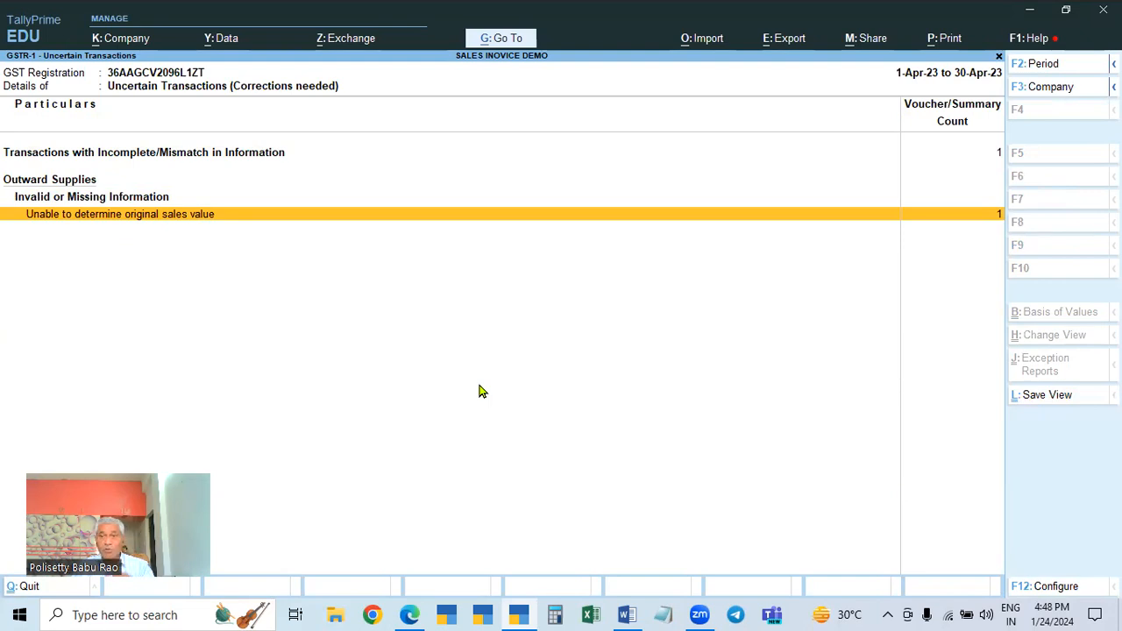
key(Return)
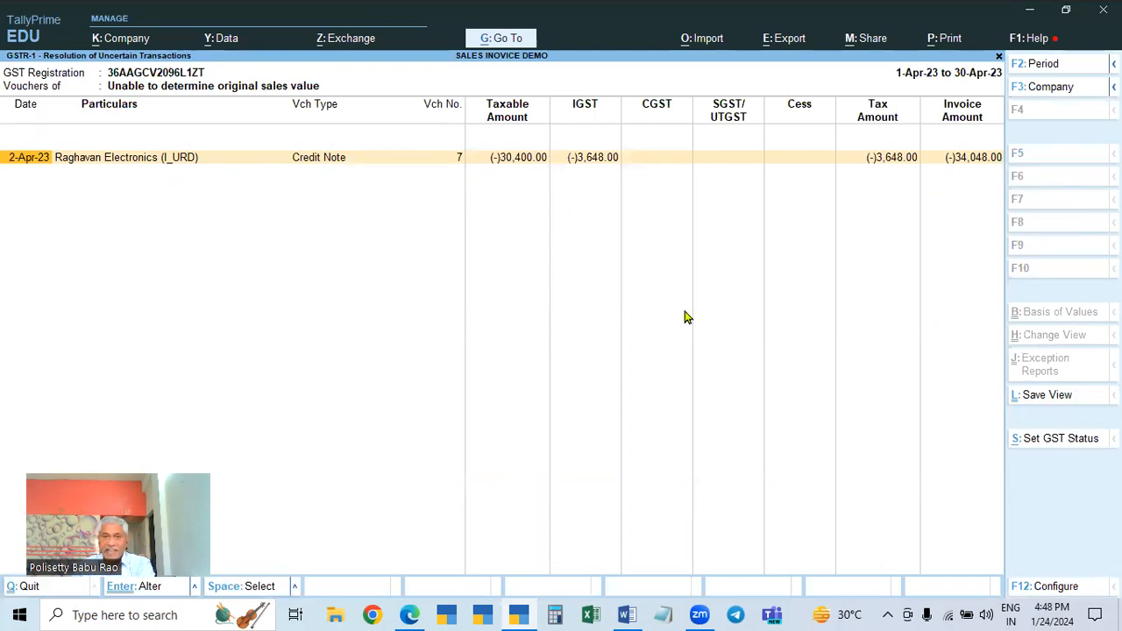
key(Return)
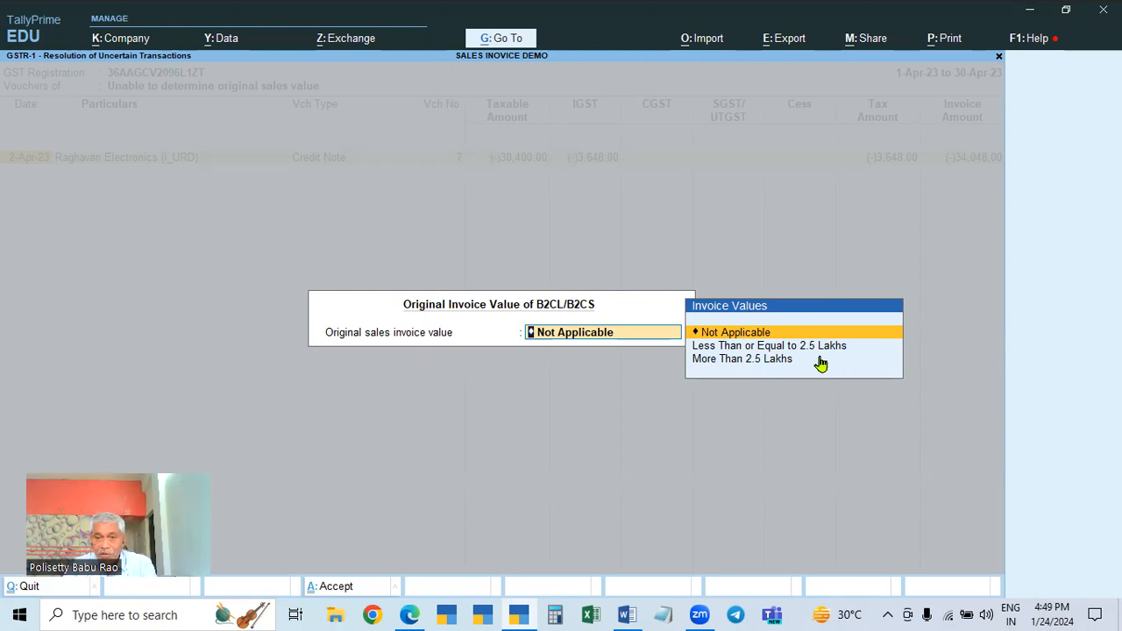
click(739, 365)
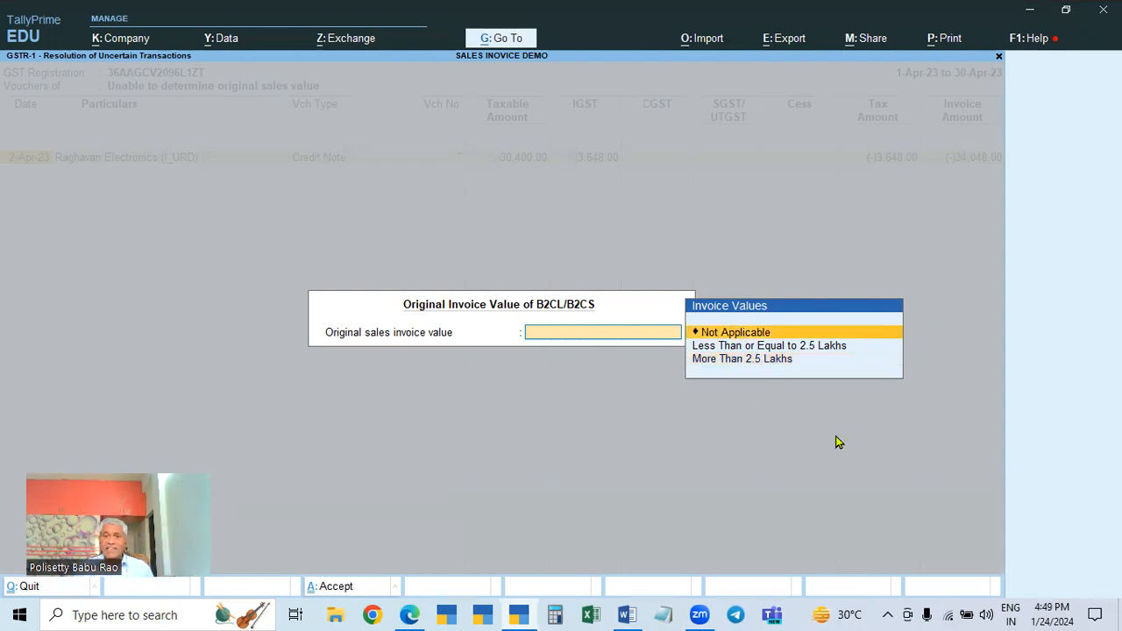
key(Escape)
key(y)
key(Escape)
key(Escape)
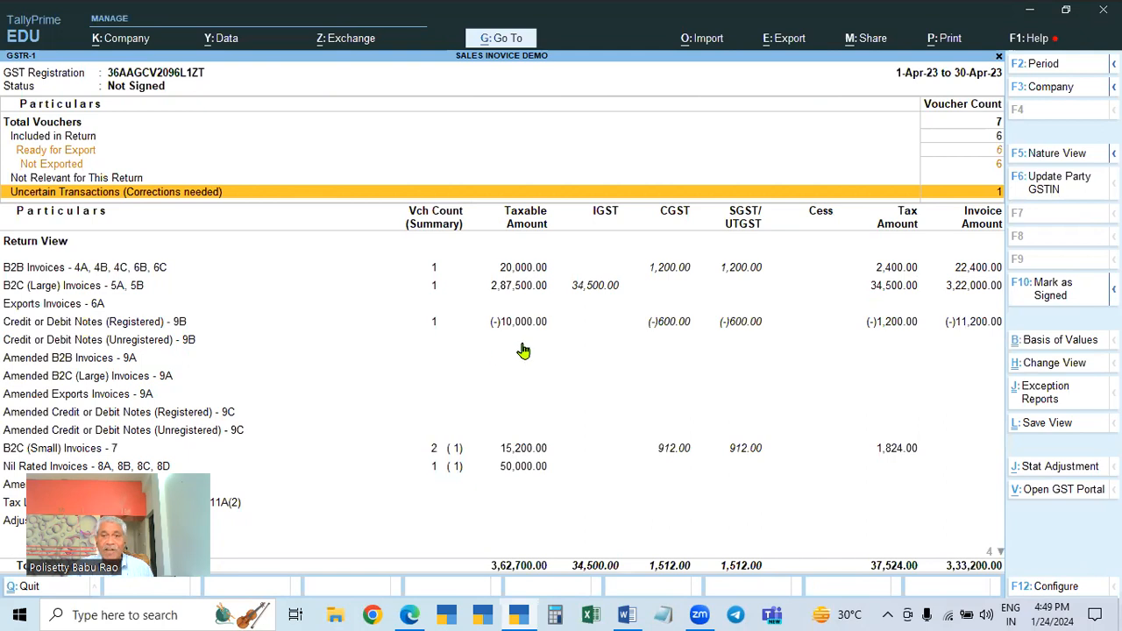
- Review the original sales invoice value options for credit note 7 again and go back to GSTR-1 without choosing one
key(Return)
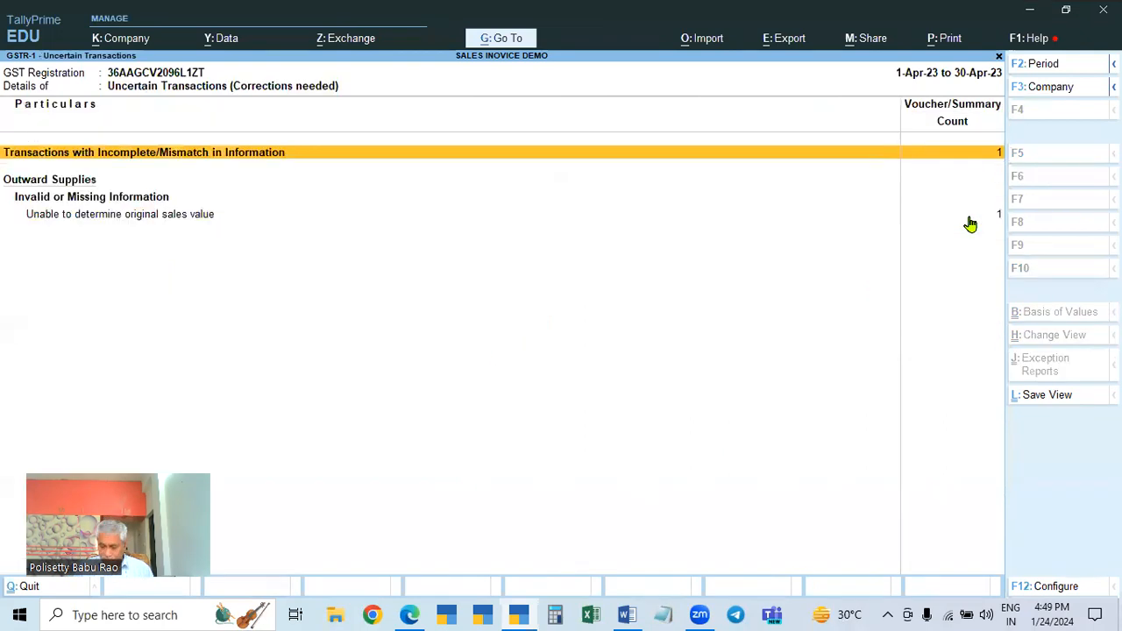
key(Down)
key(Return)
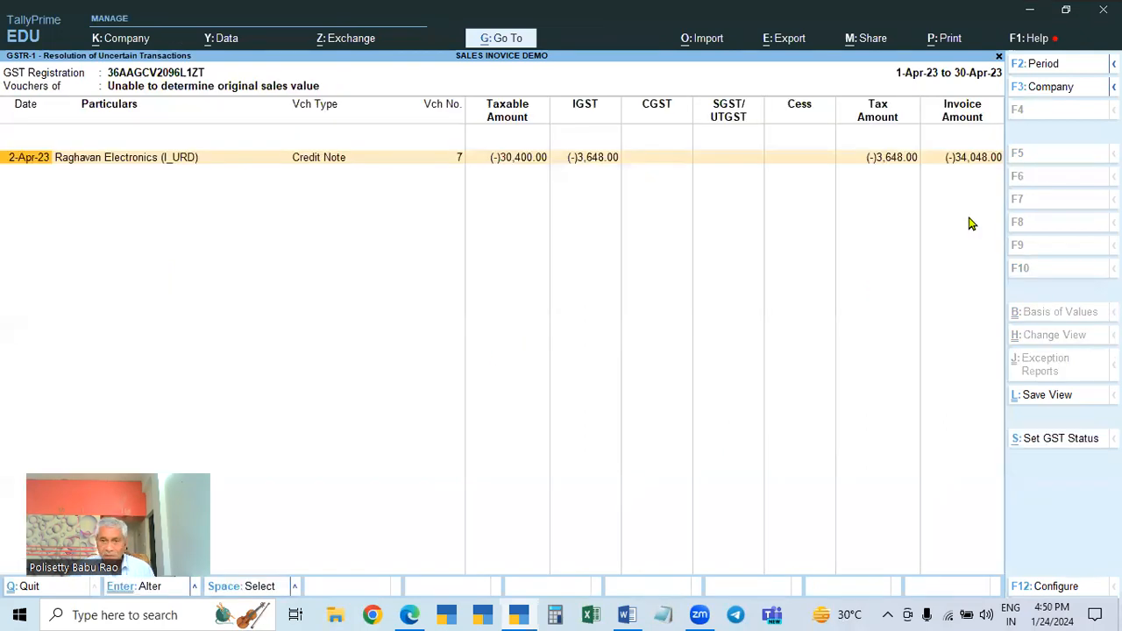
key(Return)
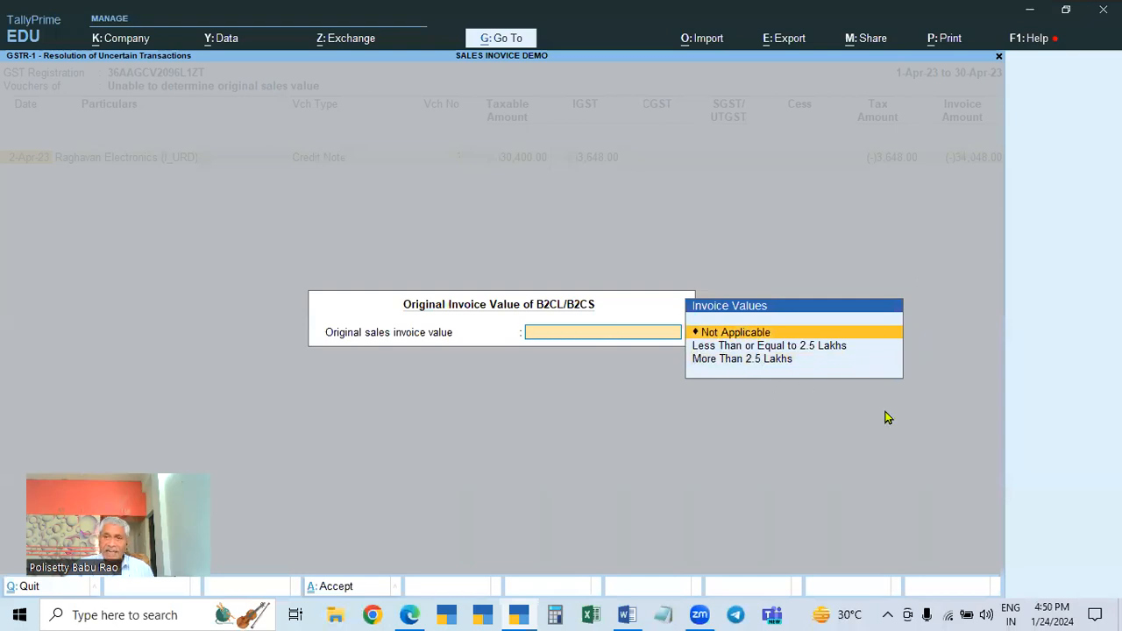
key(Escape)
key(y)
key(Escape)
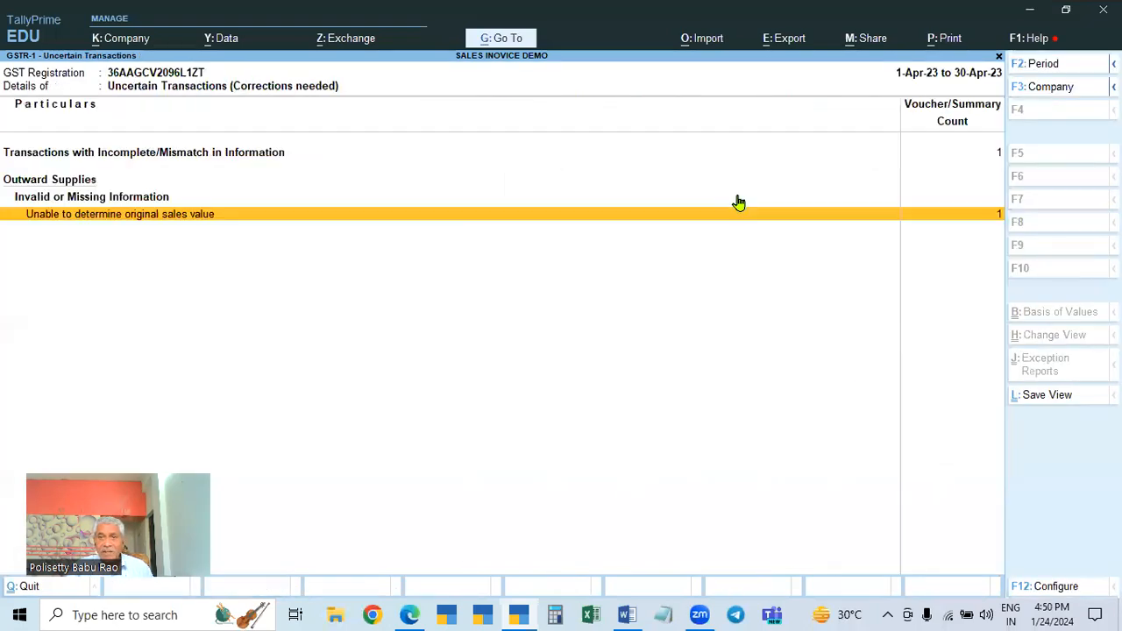
key(Escape)
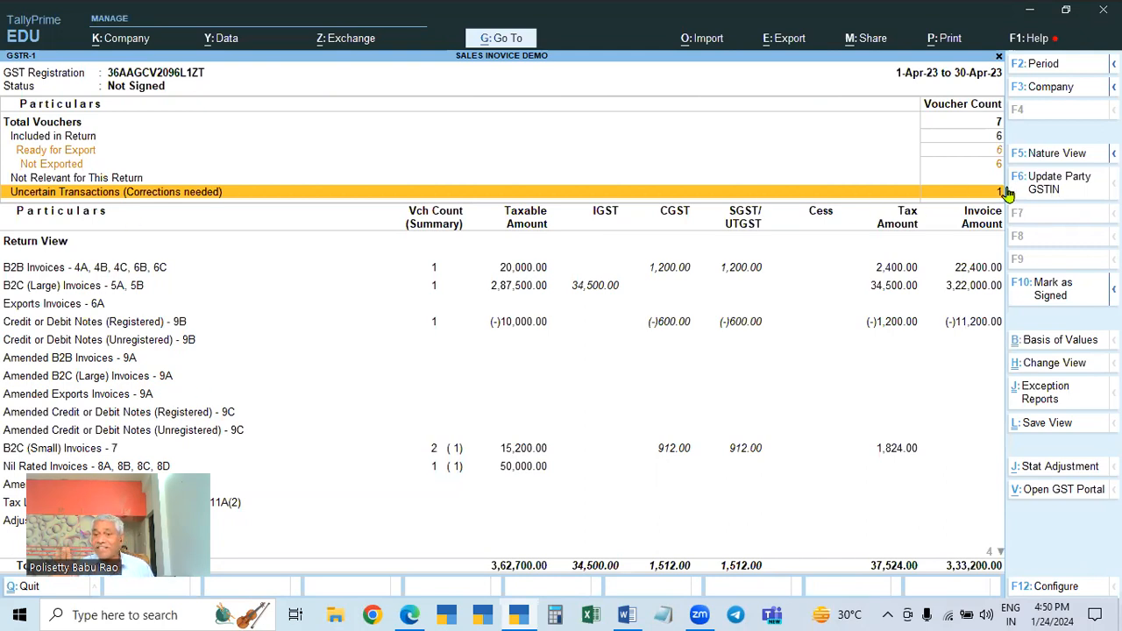
- Leave GSTR-1 and open the Raghavan Electronics credit note for alteration from the Day Book
key(Escape)
key(Escape)
key(Escape)
key(Escape)
key(Escape)
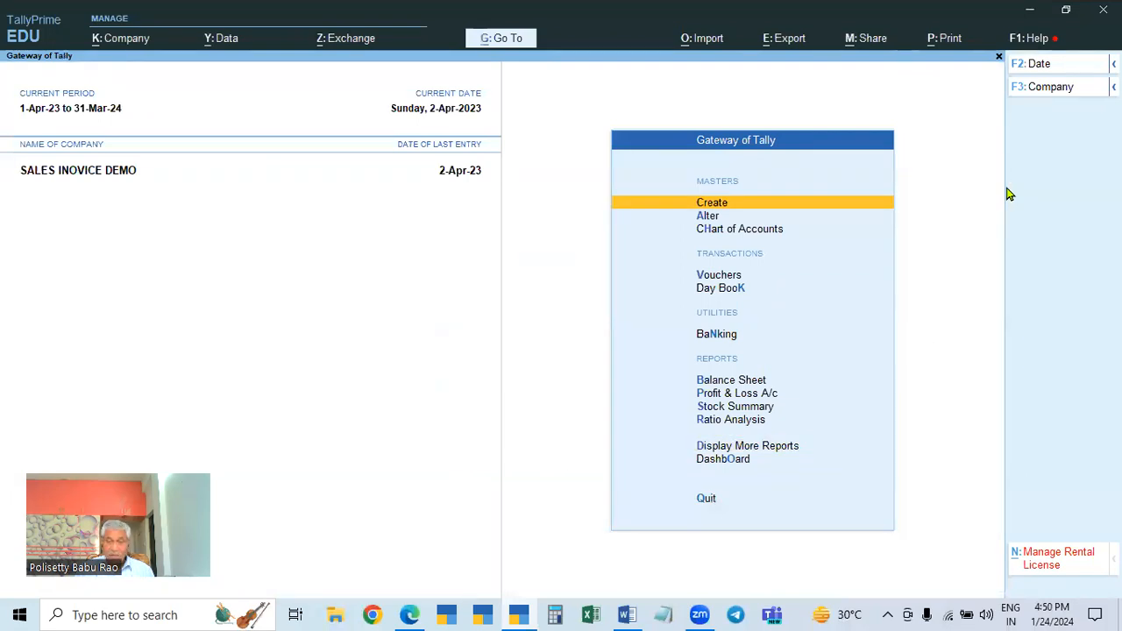
key(k)
key(Down)
key(Down)
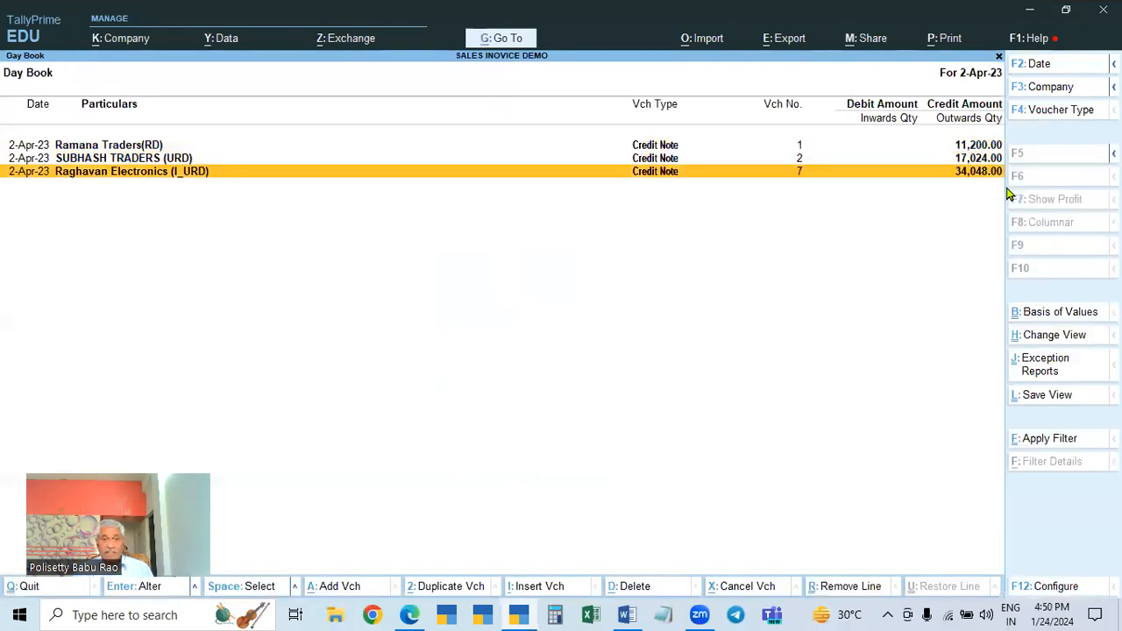
key(Return)
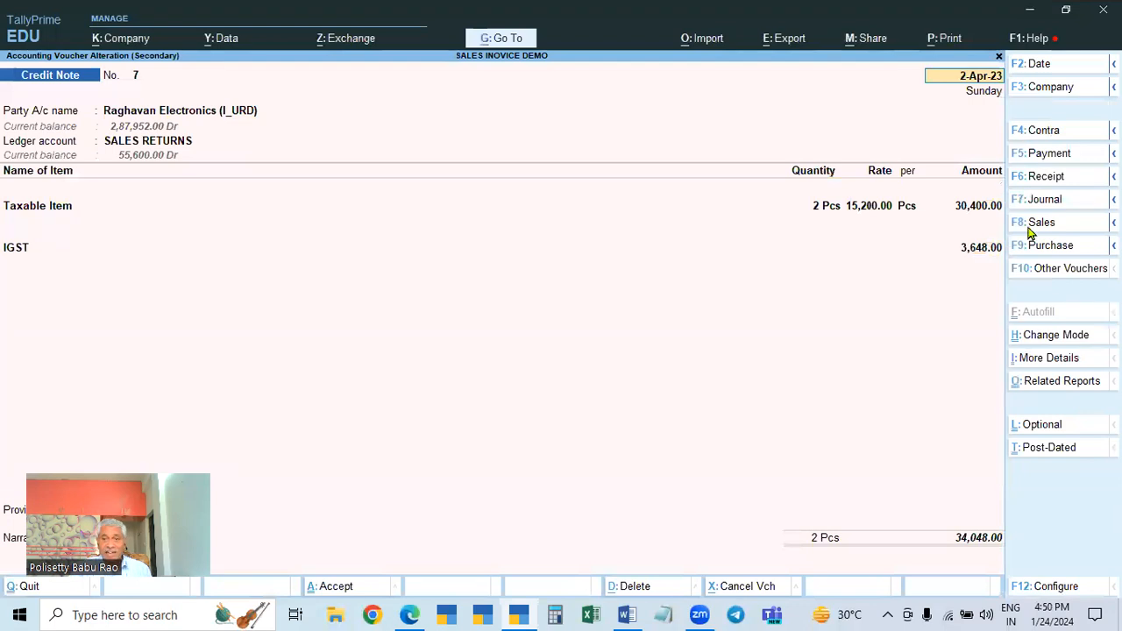
- Keep the credit note's Agst Ref bill allocation and move on to the narration, declining to save the voucher yet
click(980, 538)
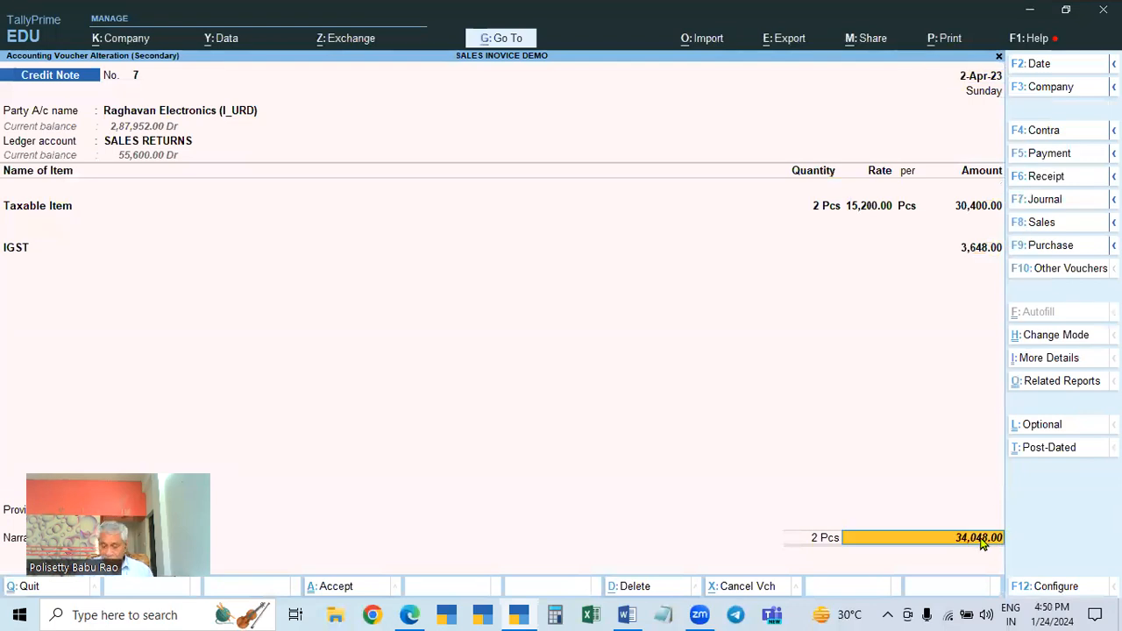
key(Return)
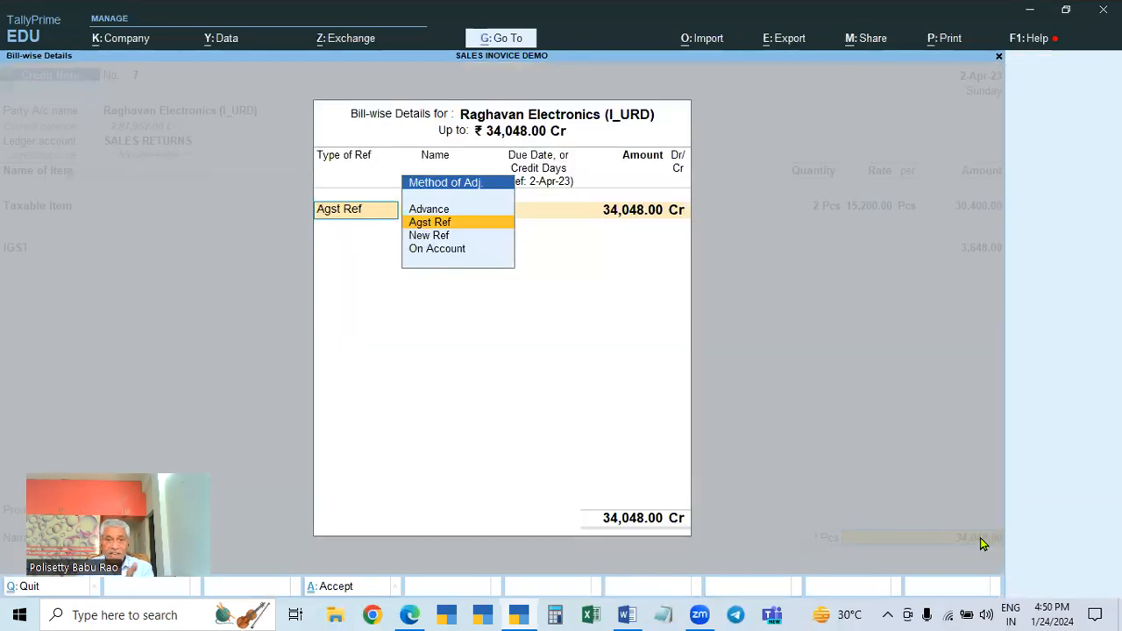
key(Return)
key(Return)
key(Return)
key(Return)
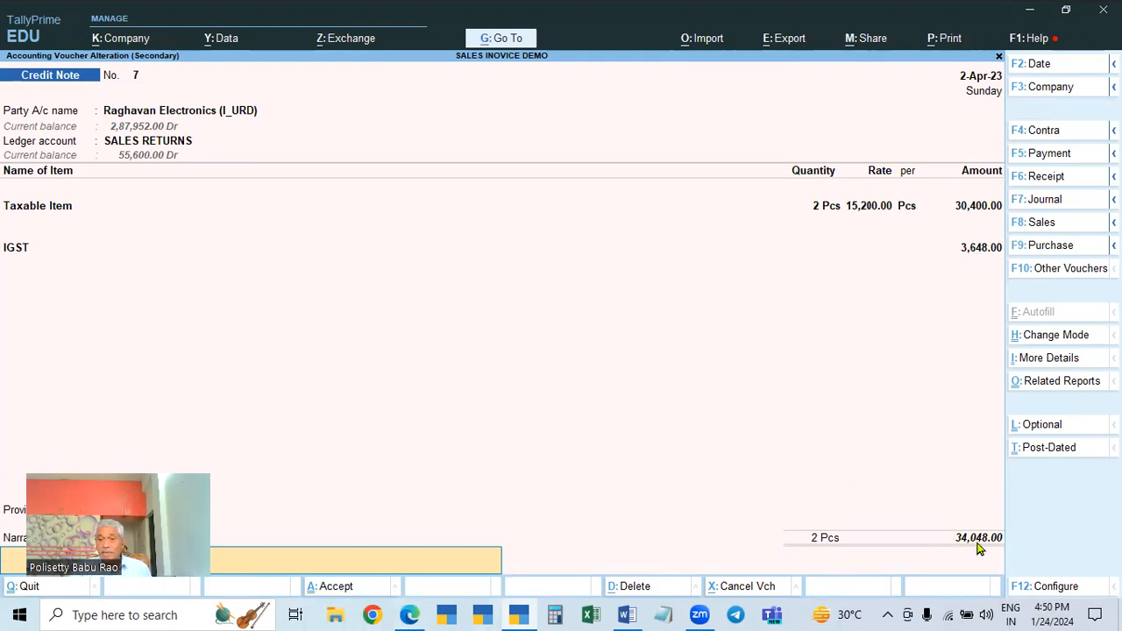
key(Return)
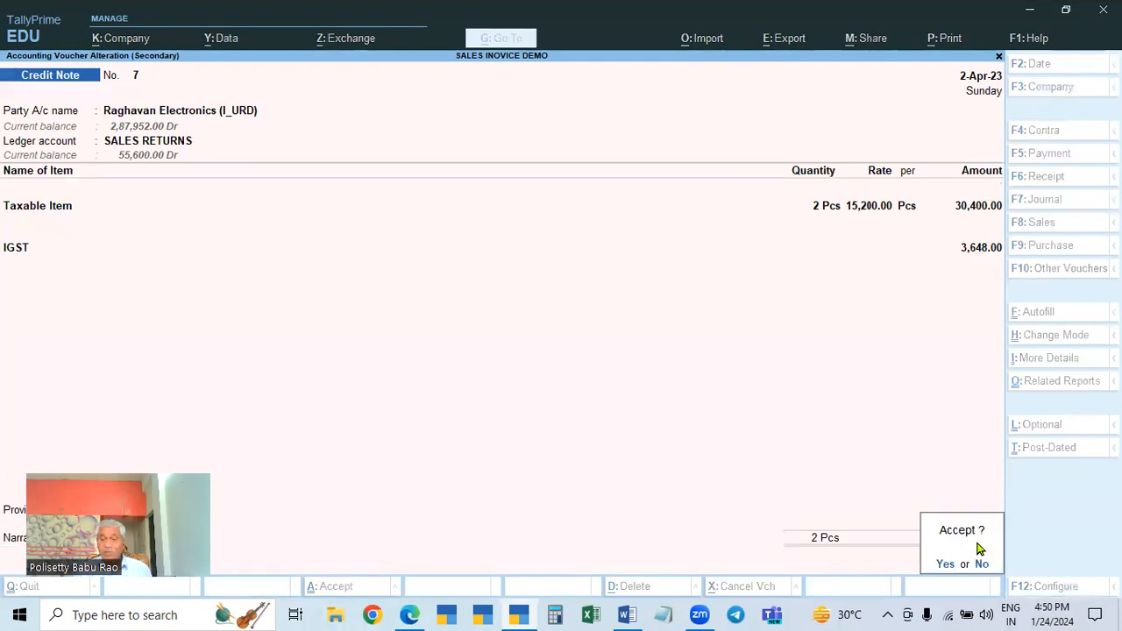
key(Escape)
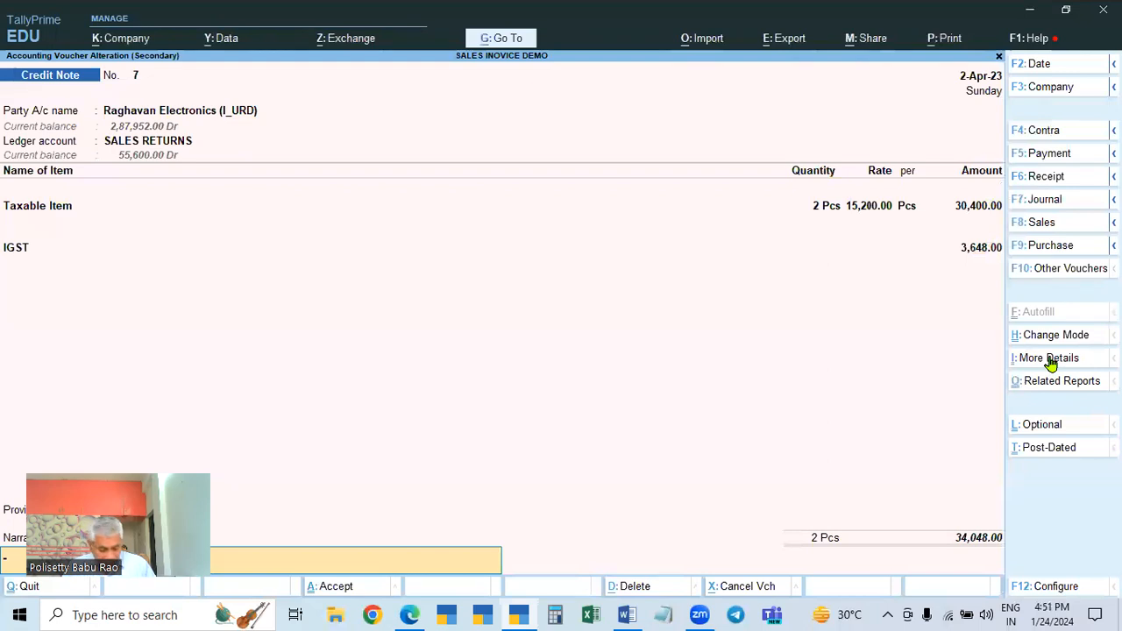
- Set the credit note's Original Invoice Value of B2CL/B2CS to More Than 2.5 Lakhs and save the voucher
key(ctrl)
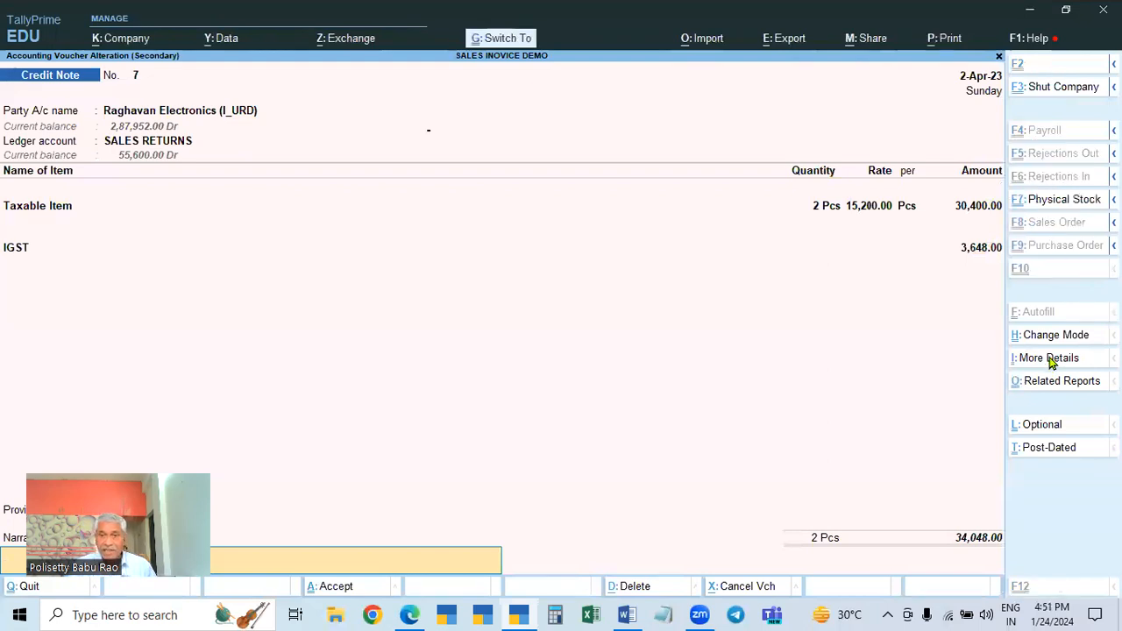
key(ctrl+i)
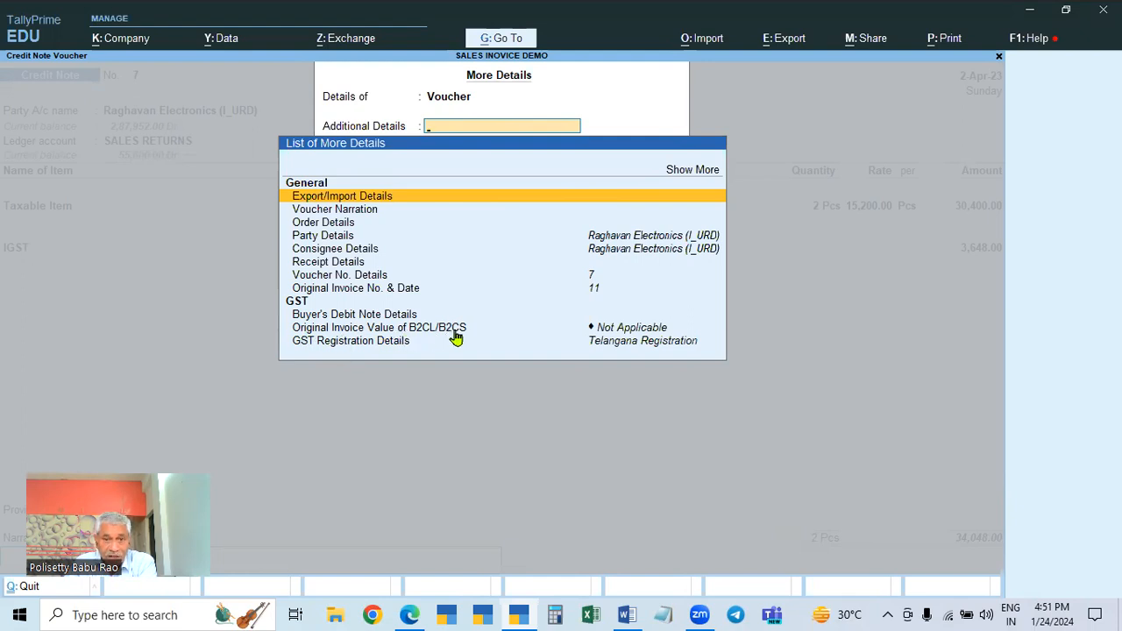
click(626, 329)
click(626, 331)
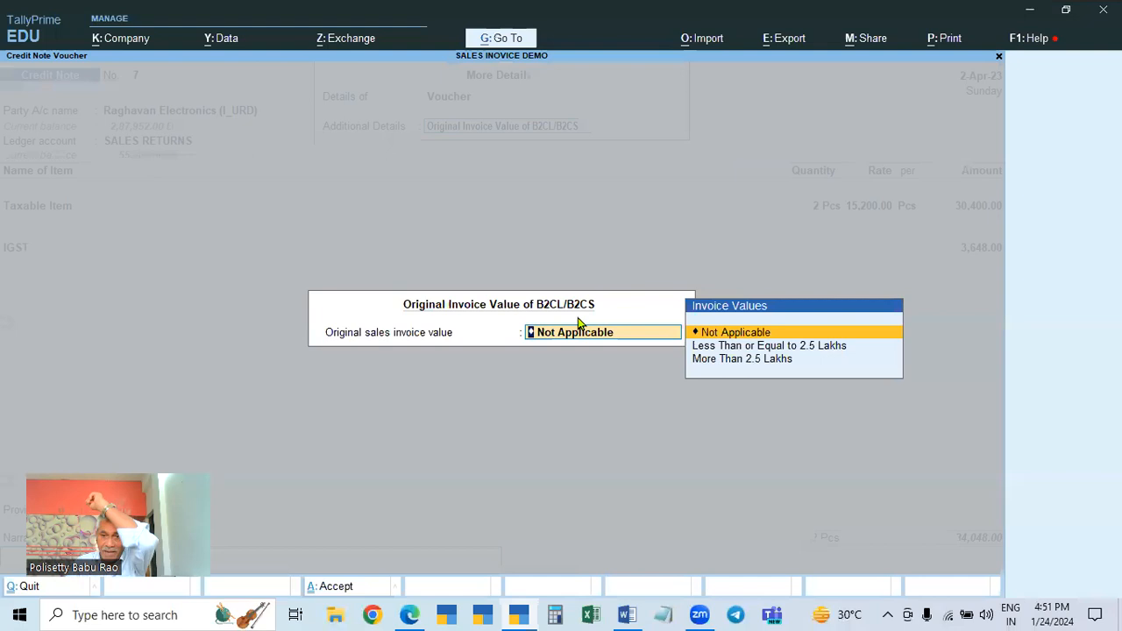
click(734, 360)
key(Return)
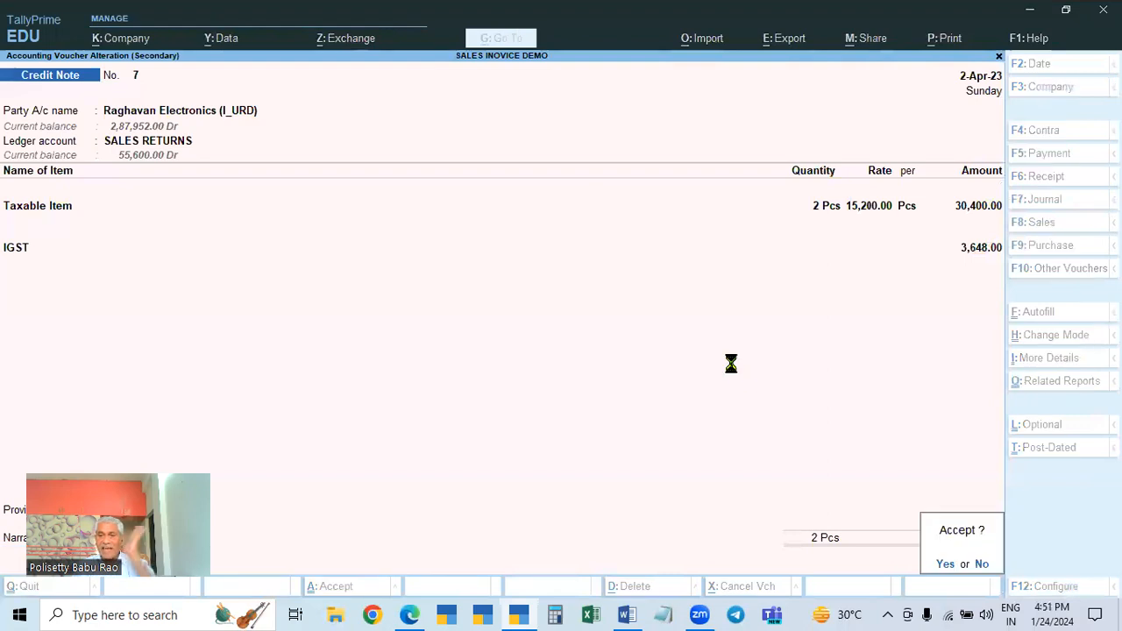
key(Return)
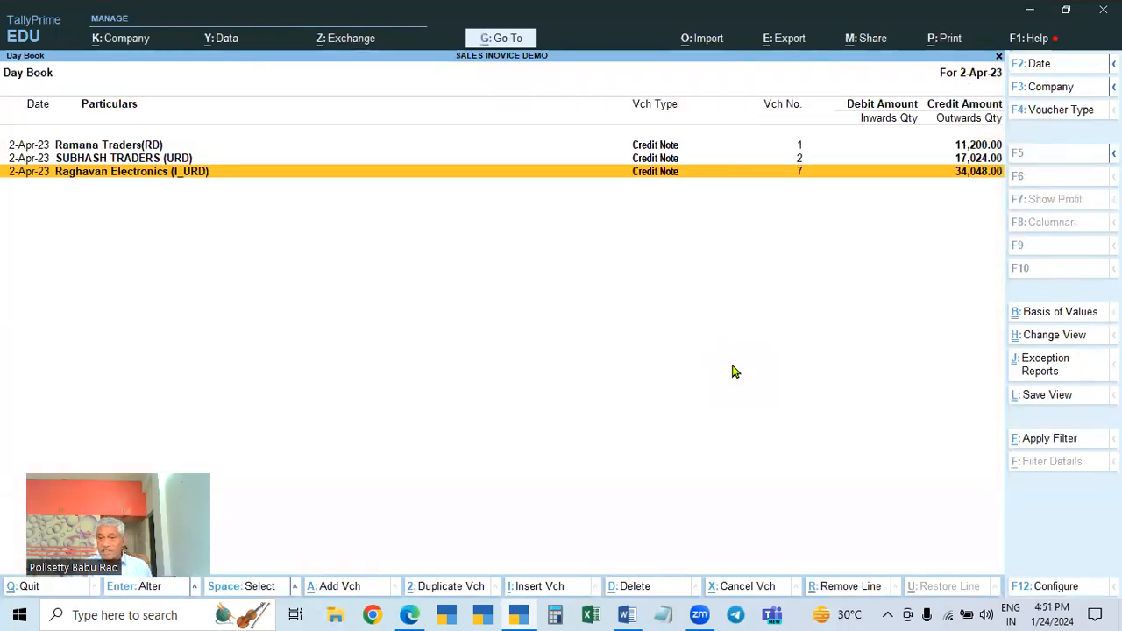
- Leave the Day Book and open GSTR-1 from the GST reports to check the unregistered credit notes section
key(Escape)
key(Escape)
key(Escape)
key(d)
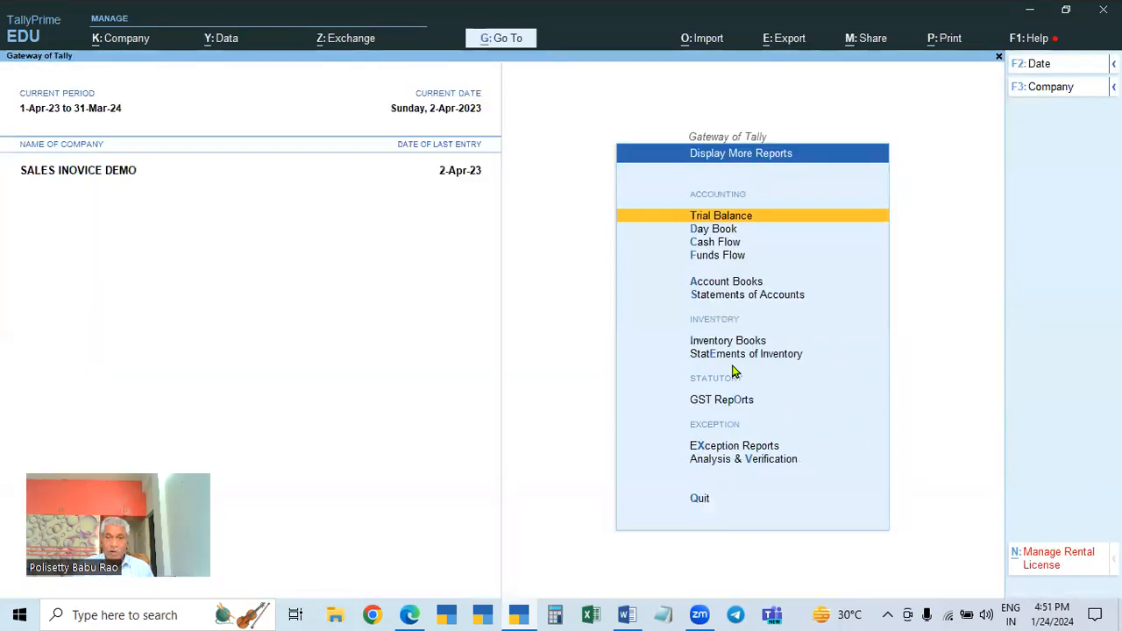
key(o)
key(Down)
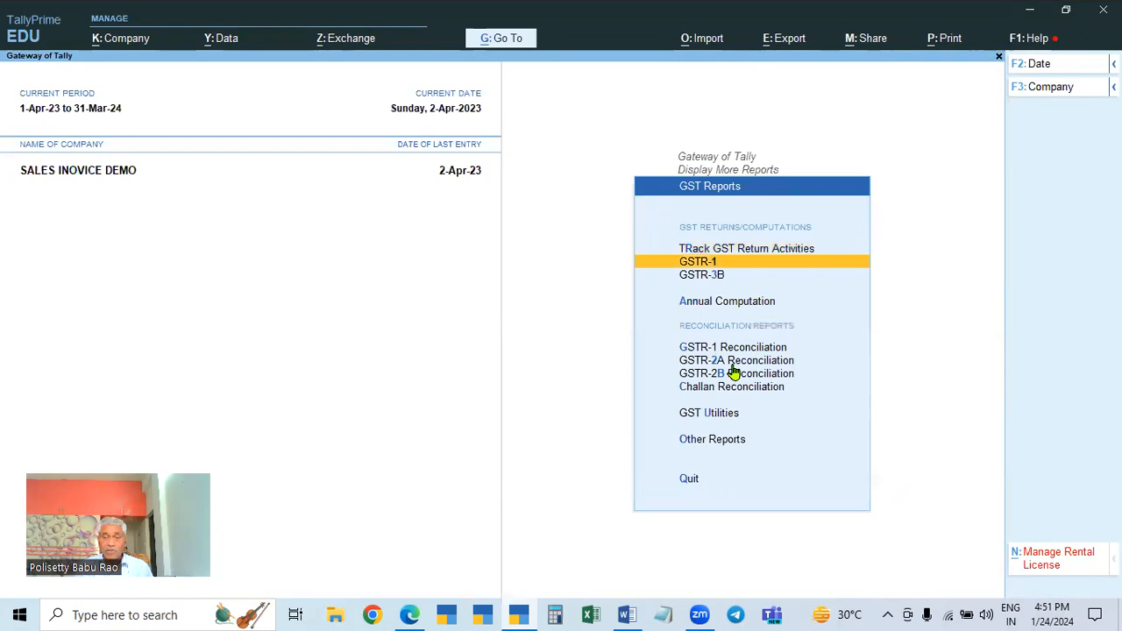
key(Return)
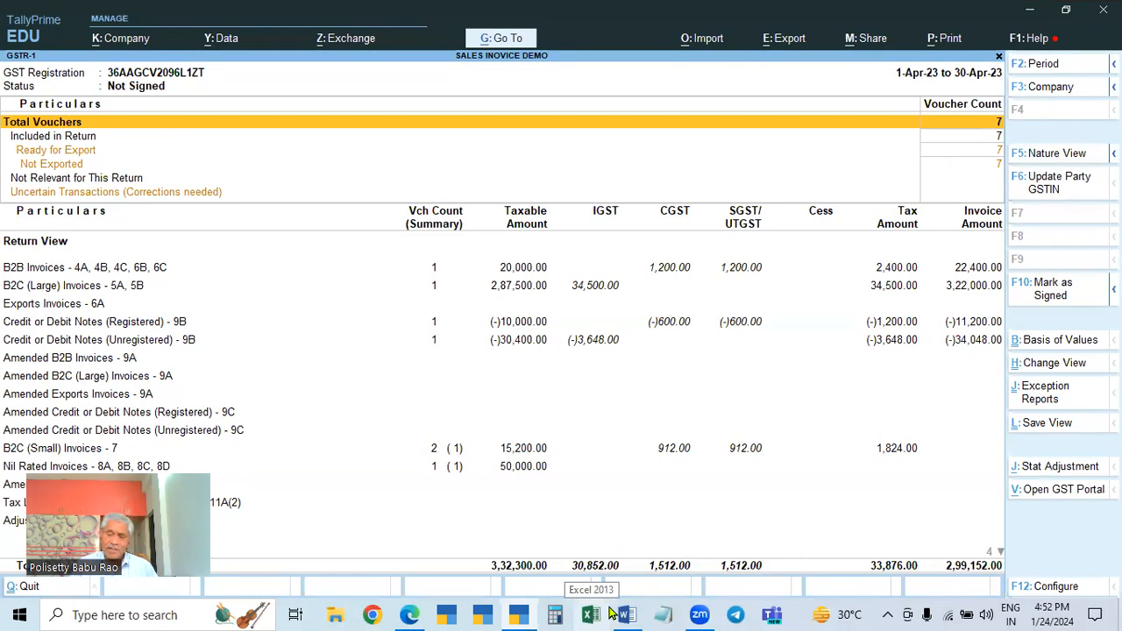
- Close GSTR-1 and reopen the Raghavan Electronics credit note from the Day Book
key(Escape)
key(Escape)
key(Escape)
key(Escape)
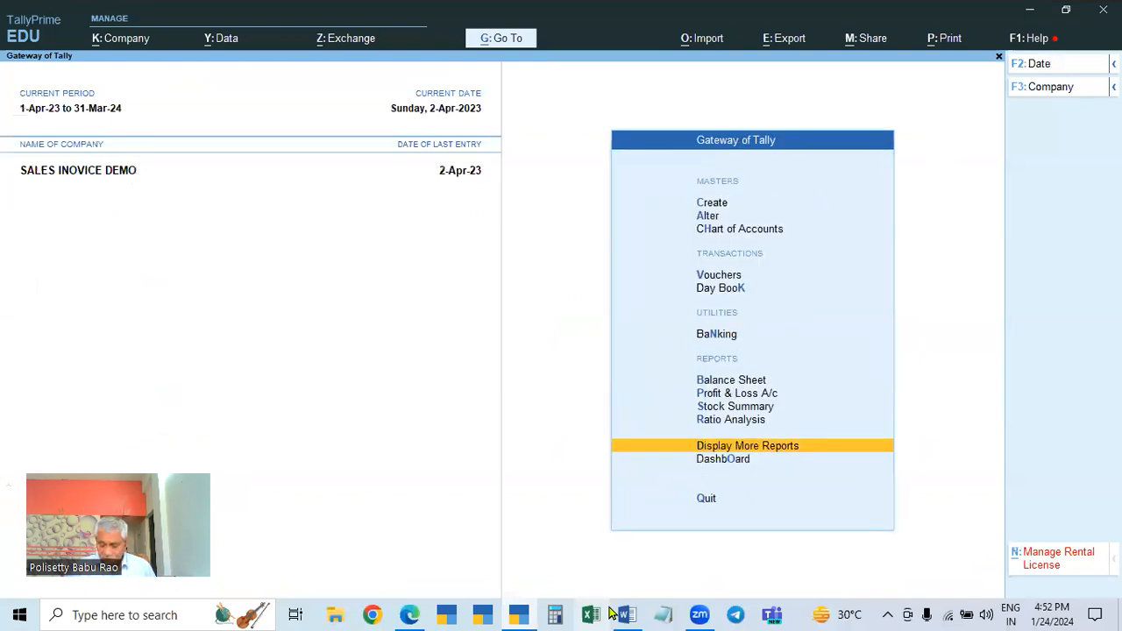
key(n)
key(Down)
key(Down)
key(Down)
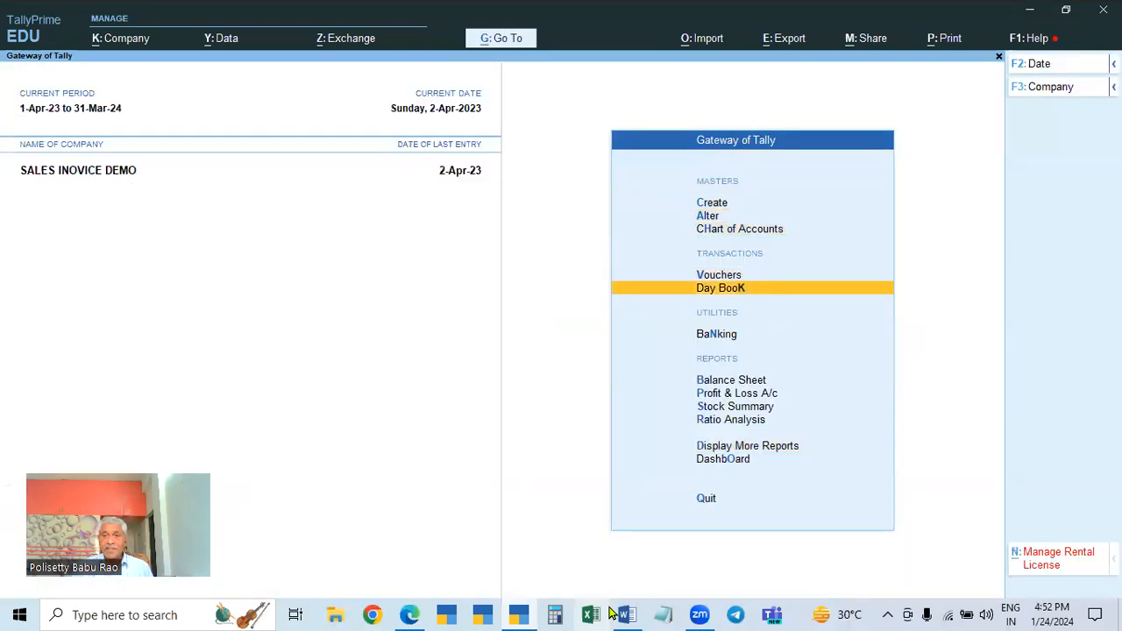
key(Return)
key(Down)
key(Return)
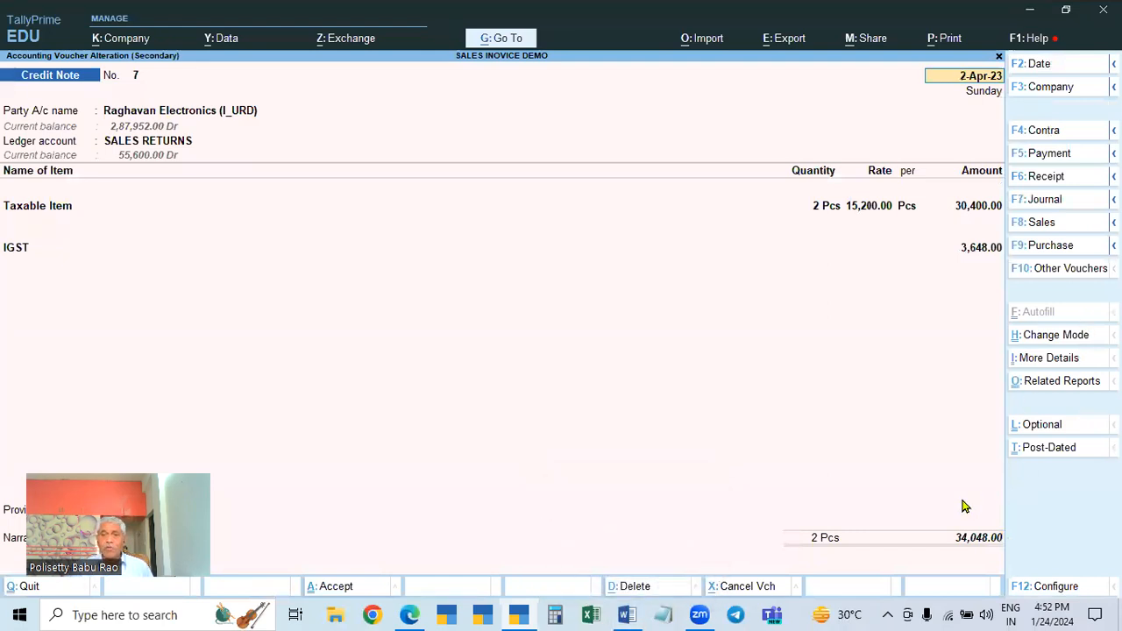
- Keep the Raghavan Electronics credit note's Agst Ref allocation and proceed to the narration, declining to save the voucher yet
click(986, 540)
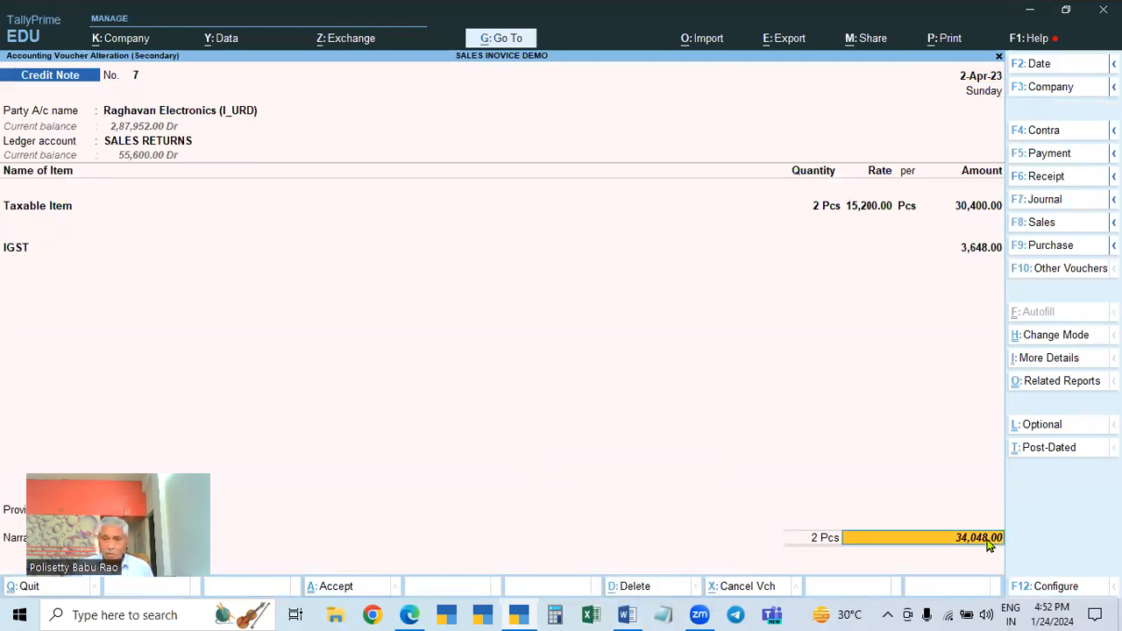
key(Return)
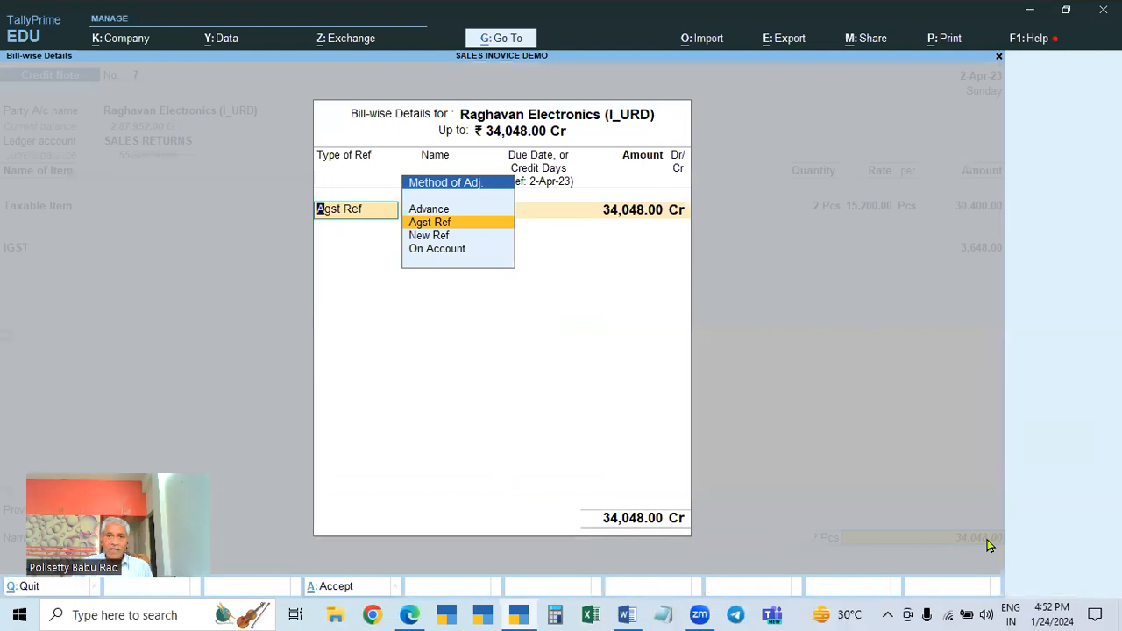
key(Return)
key(Return)
key(Return)
key(Return)
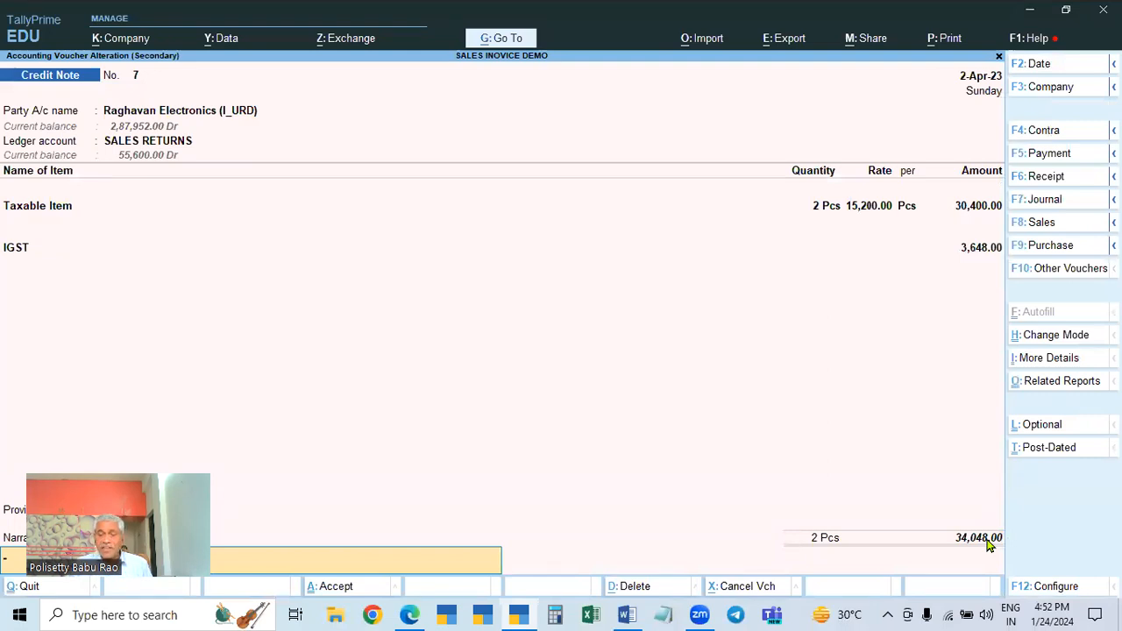
key(Return)
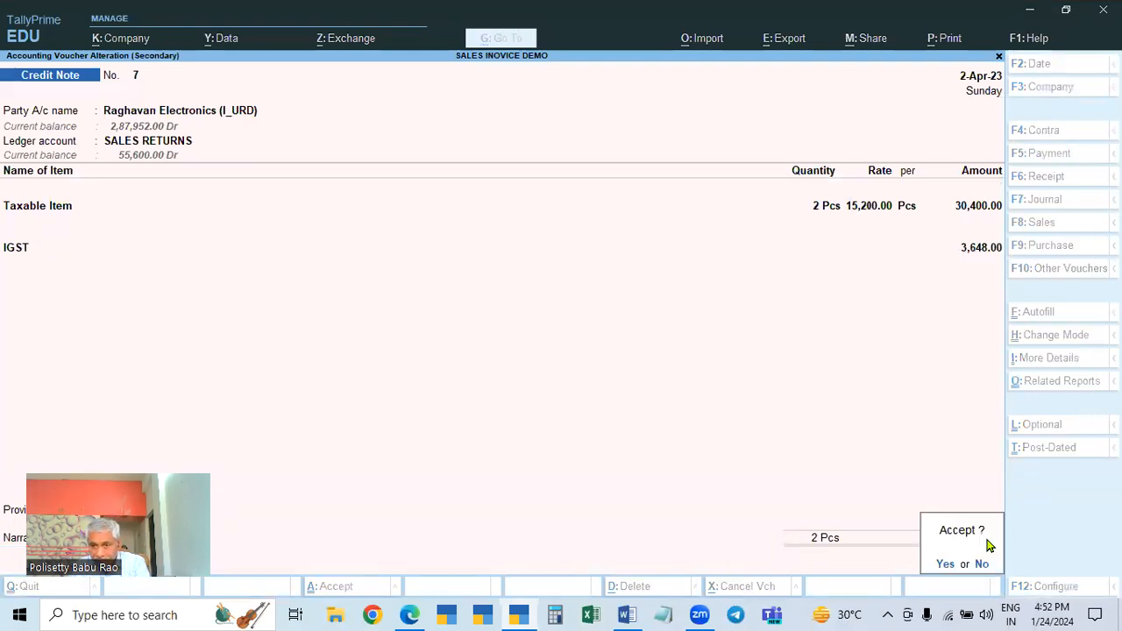
key(Escape)
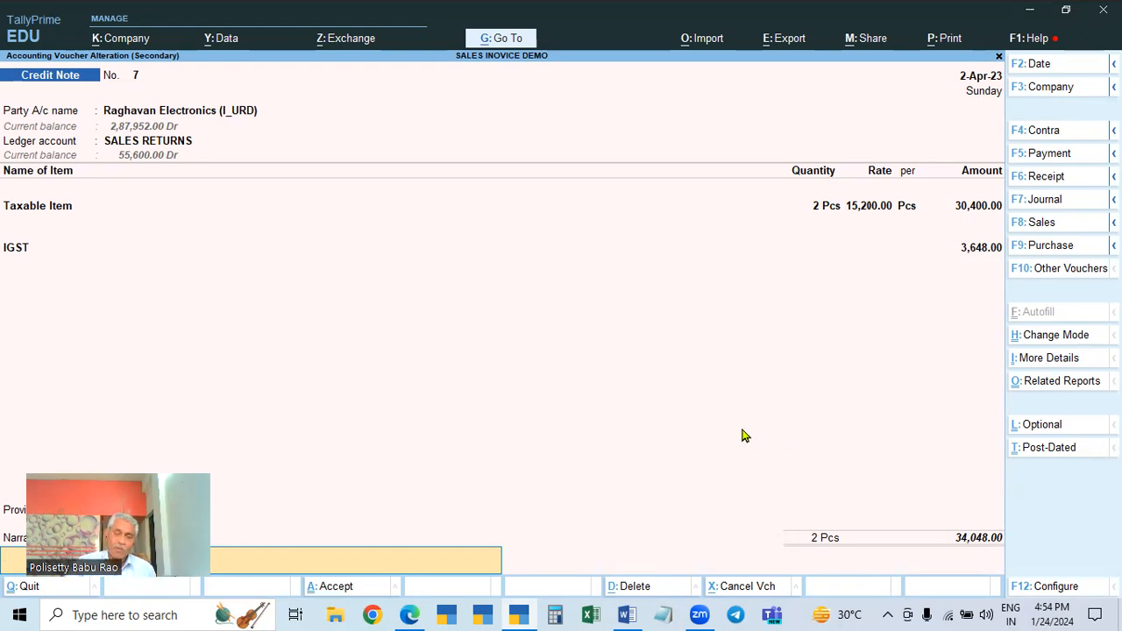
text(-)
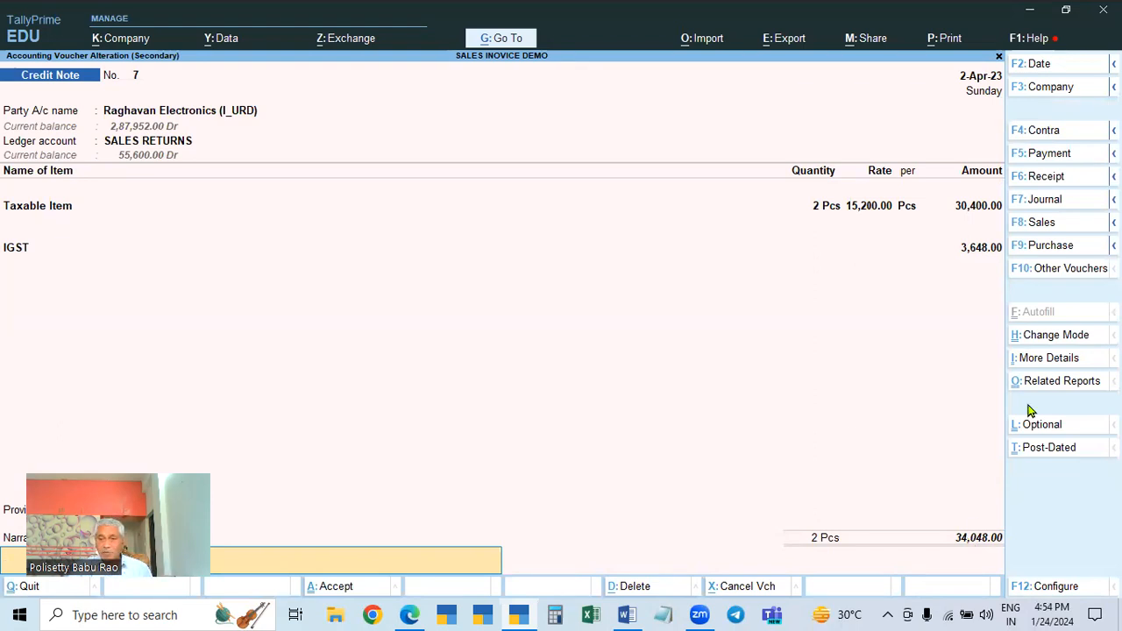
- Reconfirm More Than 2.5 Lakhs as the credit note's Original Invoice Value of B2CL/B2CS and save the voucher
click(1051, 360)
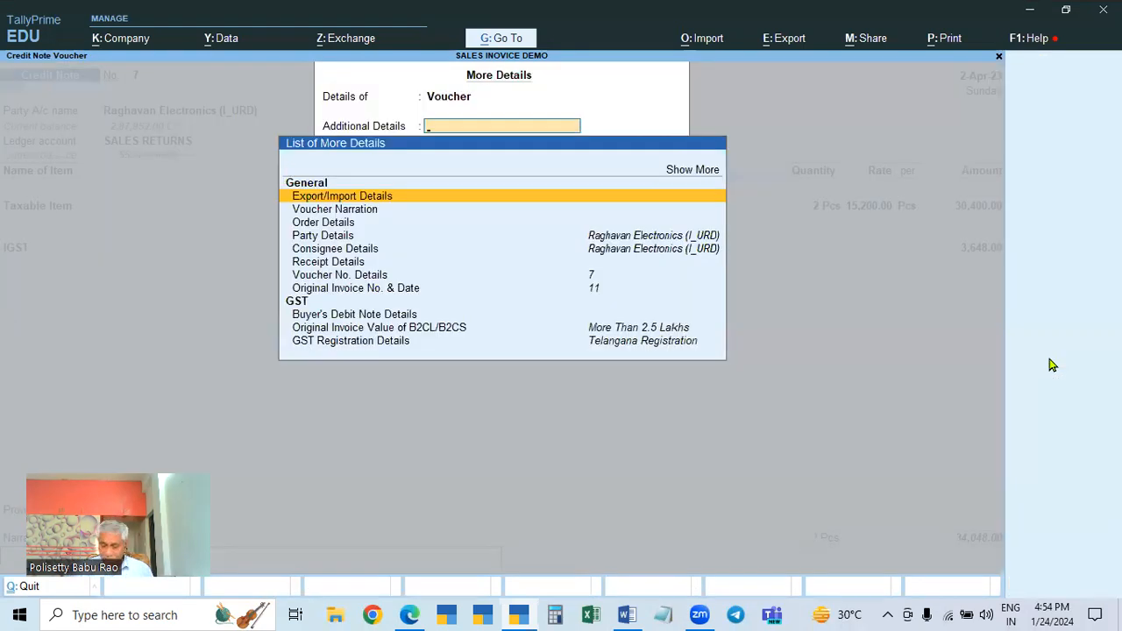
click(424, 331)
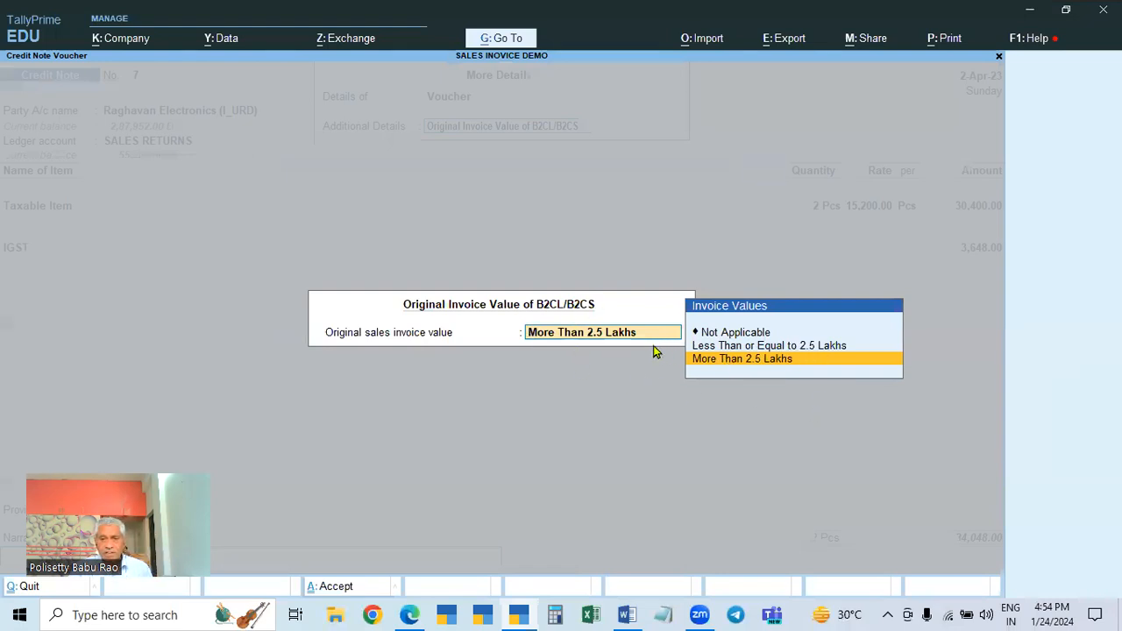
click(741, 361)
key(Return)
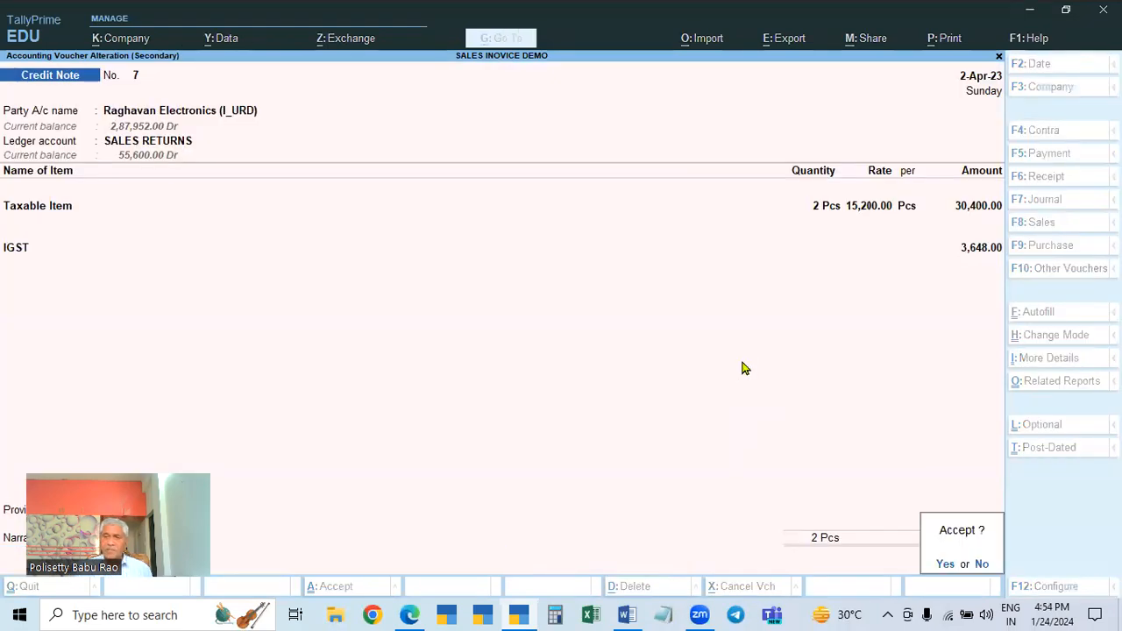
key(y)
- Leave the Day Book and open GSTR-1 to check where the unregistered credit note is reported
key(Escape)
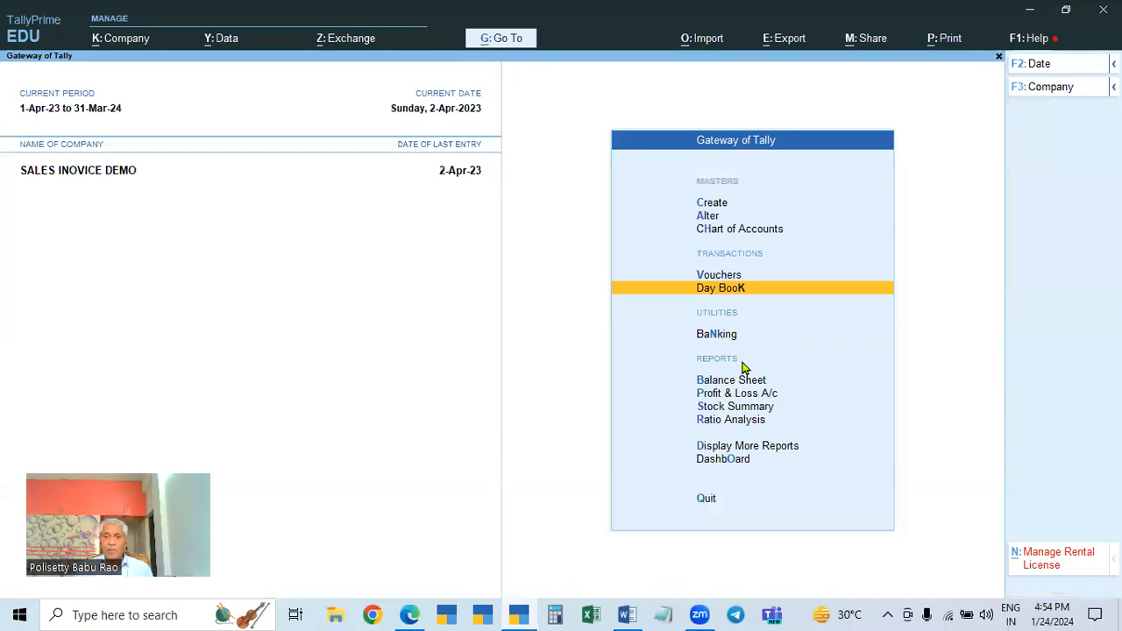
key(Escape)
key(Escape)
key(d)
key(g)
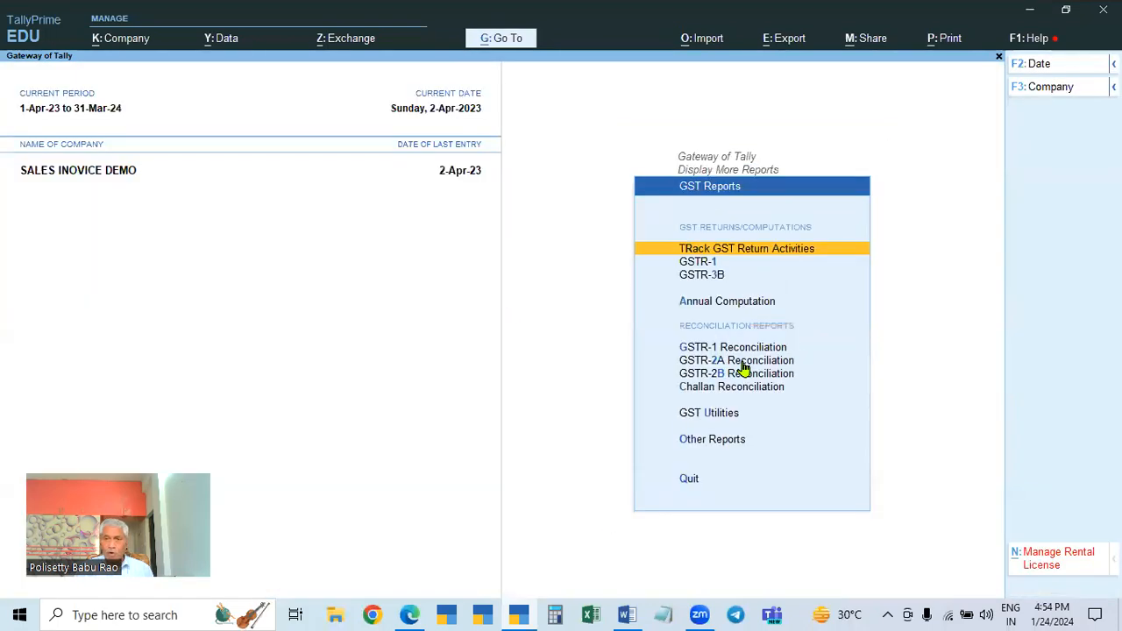
key(Down)
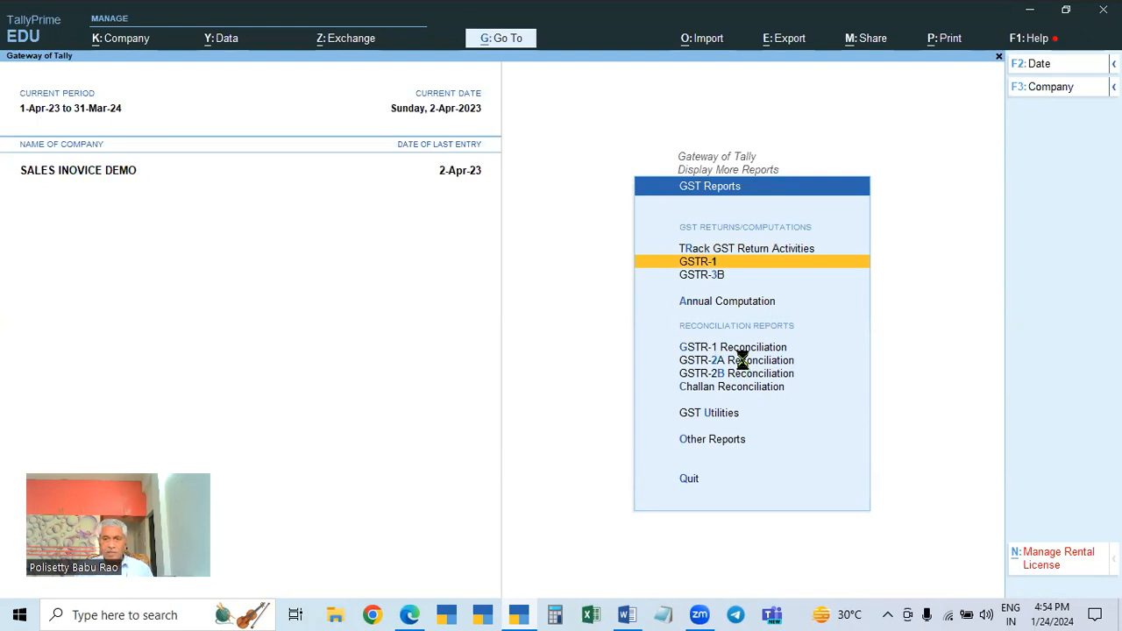
key(Return)
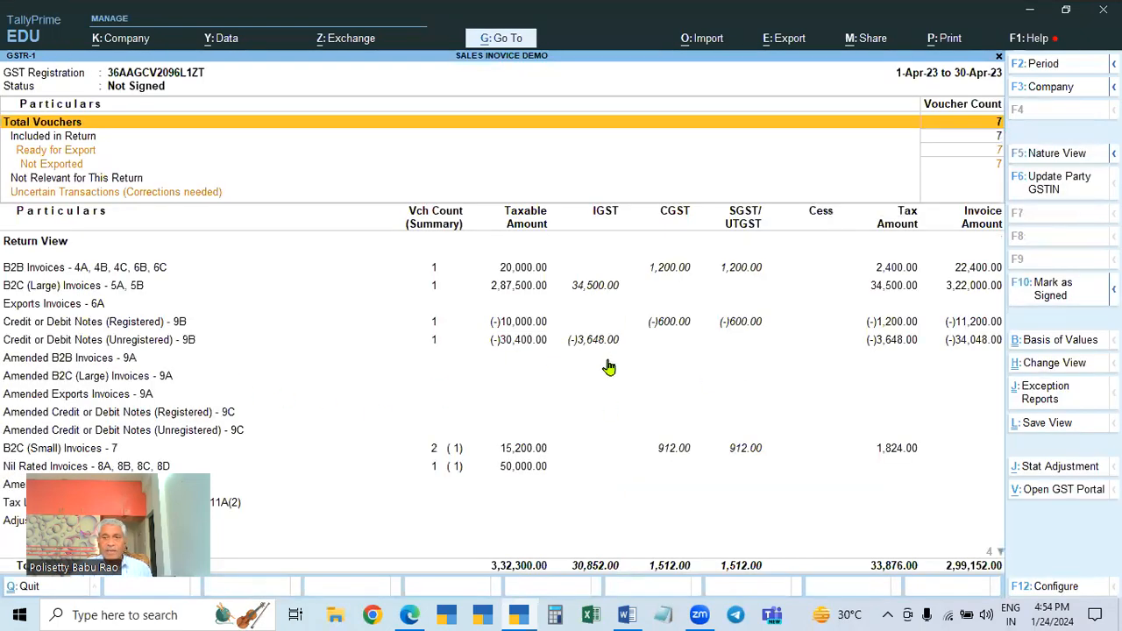
- Close GSTR-1 and open the SUBHASH TRADERS (URD) credit note from the Day Book
key(Escape)
key(Escape)
key(Escape)
key(Escape)
key(Escape)
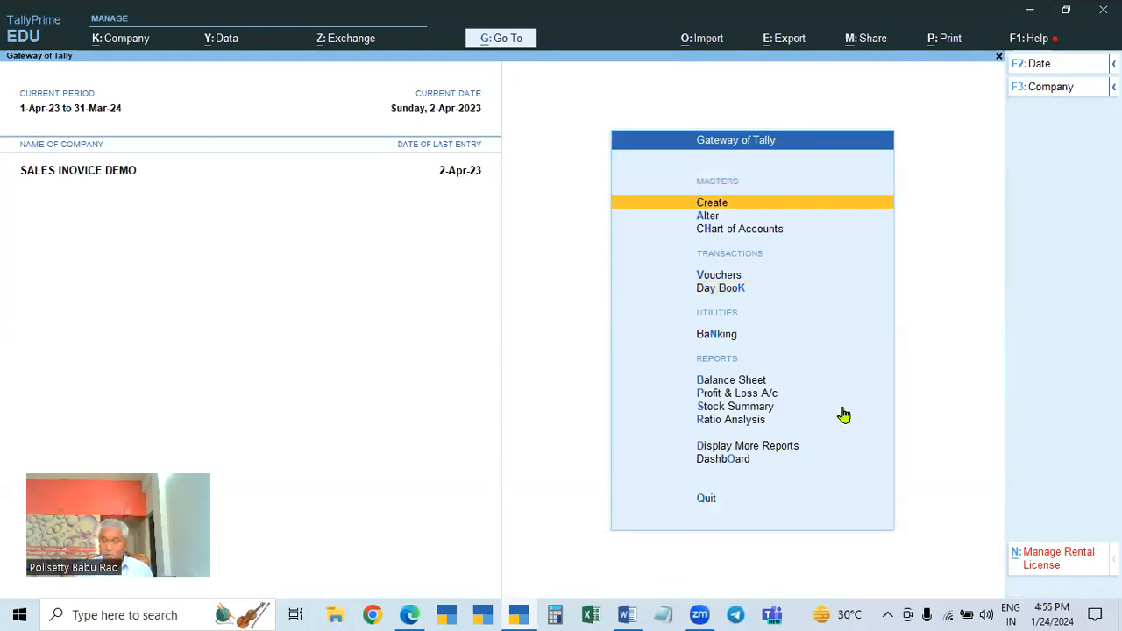
key(Down)
key(Down)
key(Down)
key(Down)
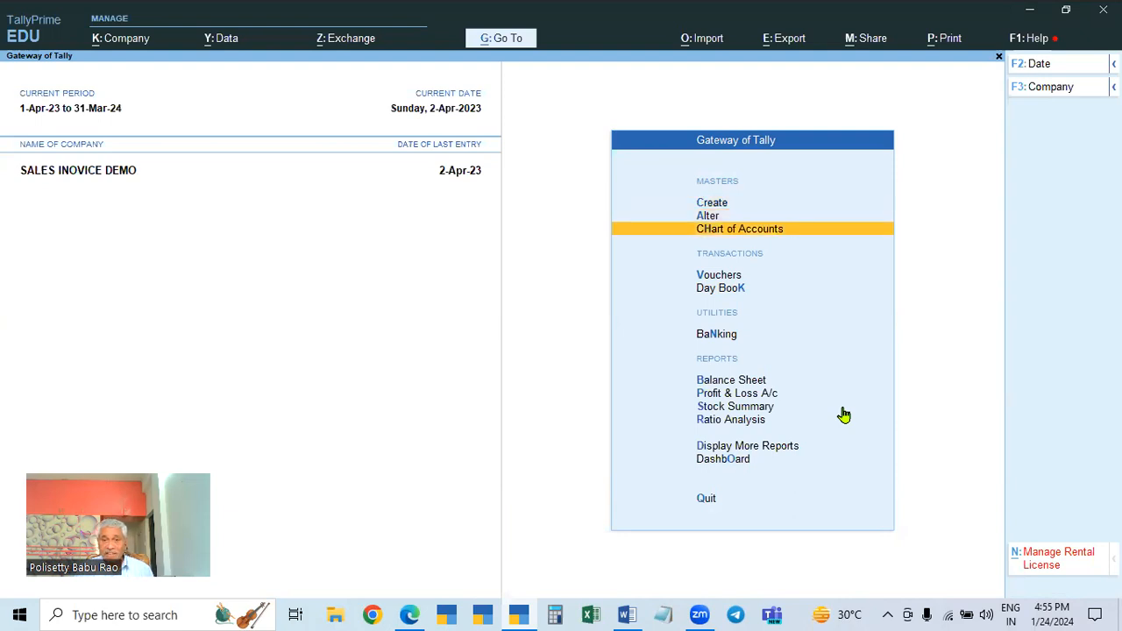
key(Return)
key(Down)
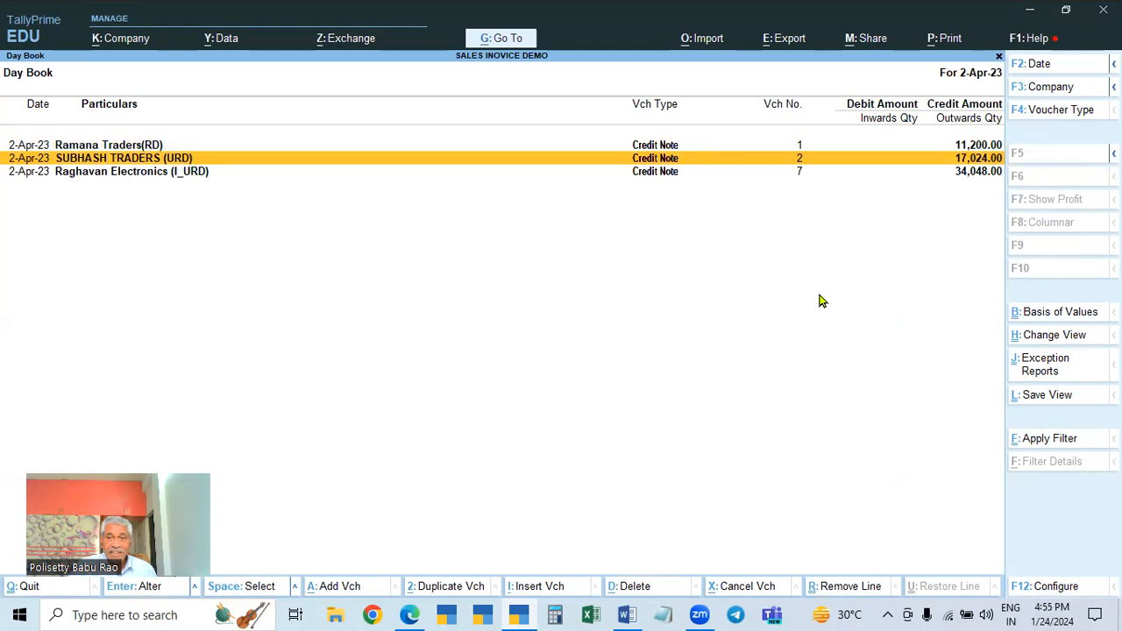
key(Return)
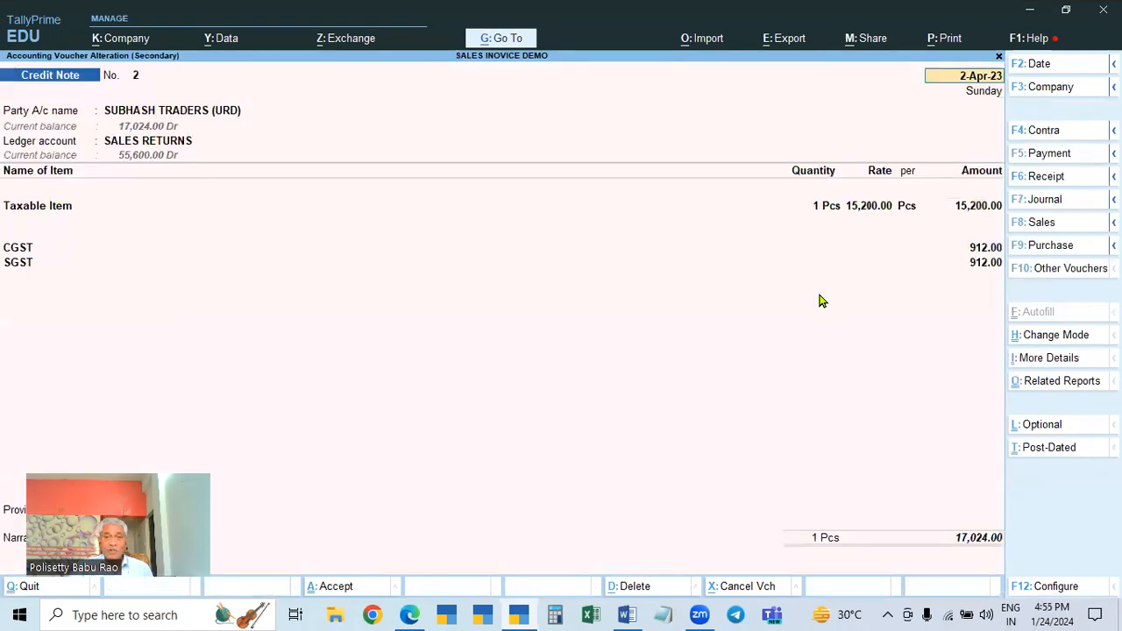
- Close the credit note and set the Day Book period to 1-Apr-23 to 2-Apr-23
key(Escape)
key(y)
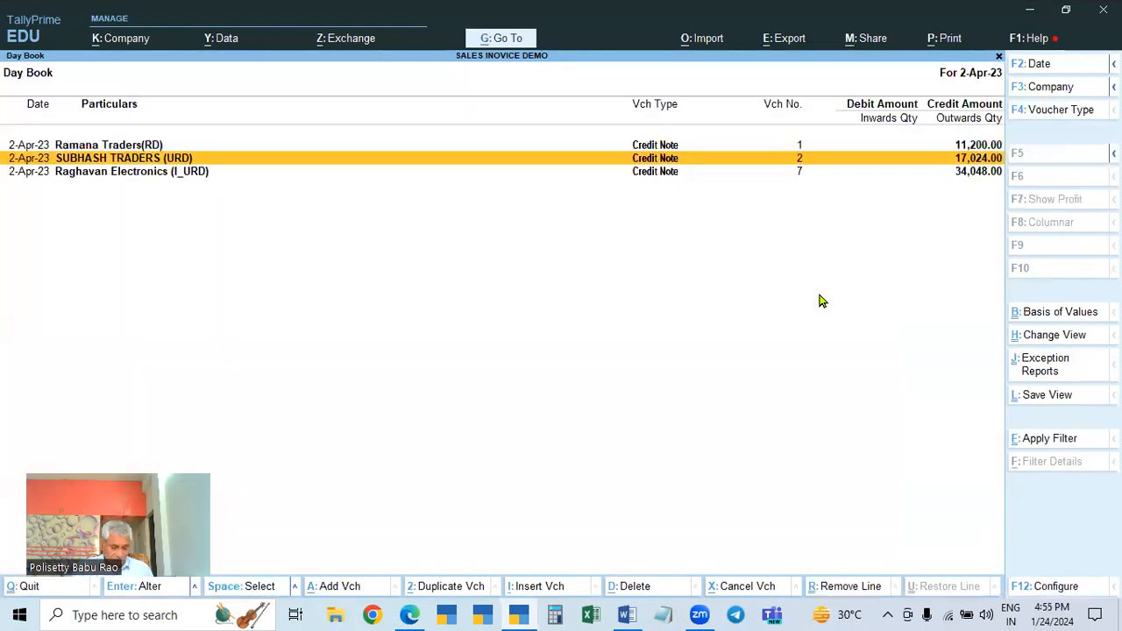
key(F2)
key(BackSpace)
key(Return)
key(BackSpace)
key(Return)
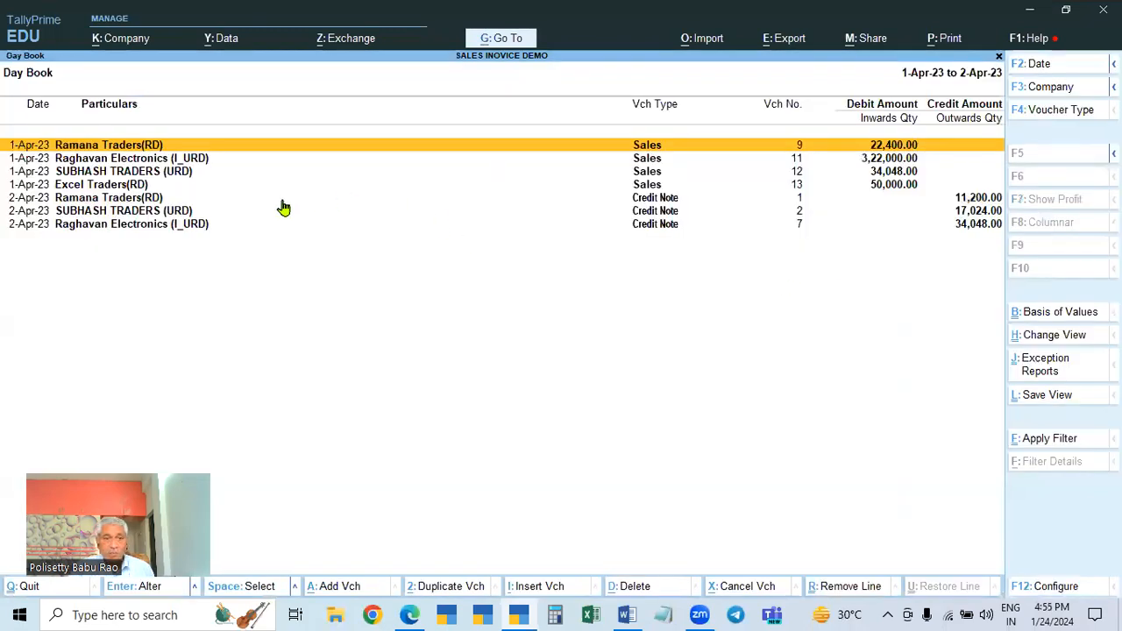
- Compare the SUBHASH TRADERS (URD) sales voucher with its credit note and reopen credit note 2
click(79, 213)
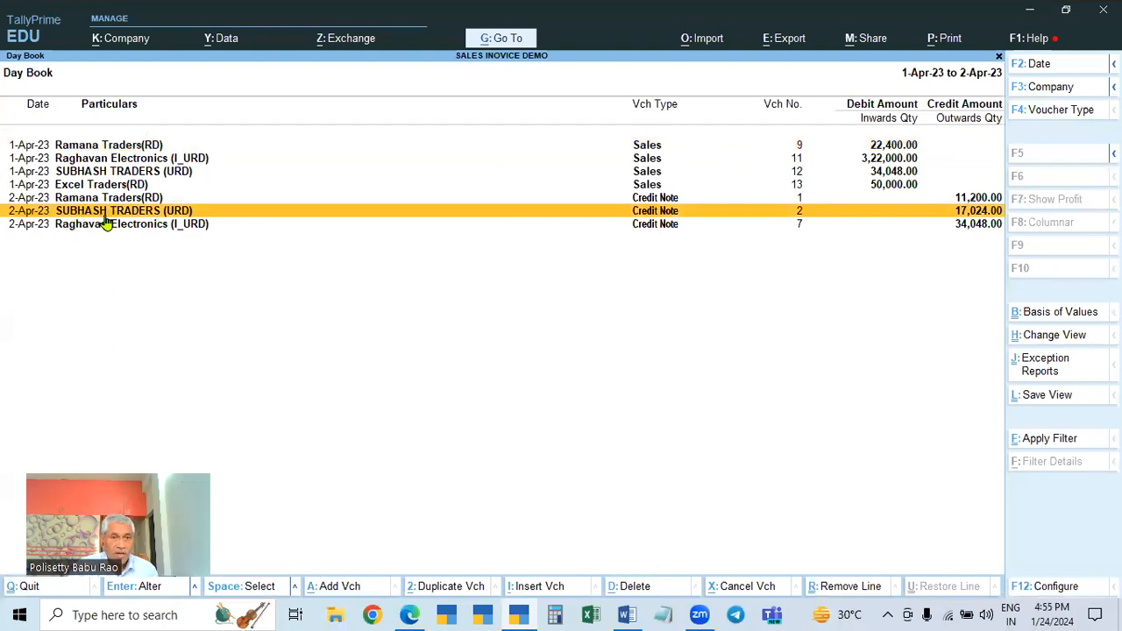
click(197, 174)
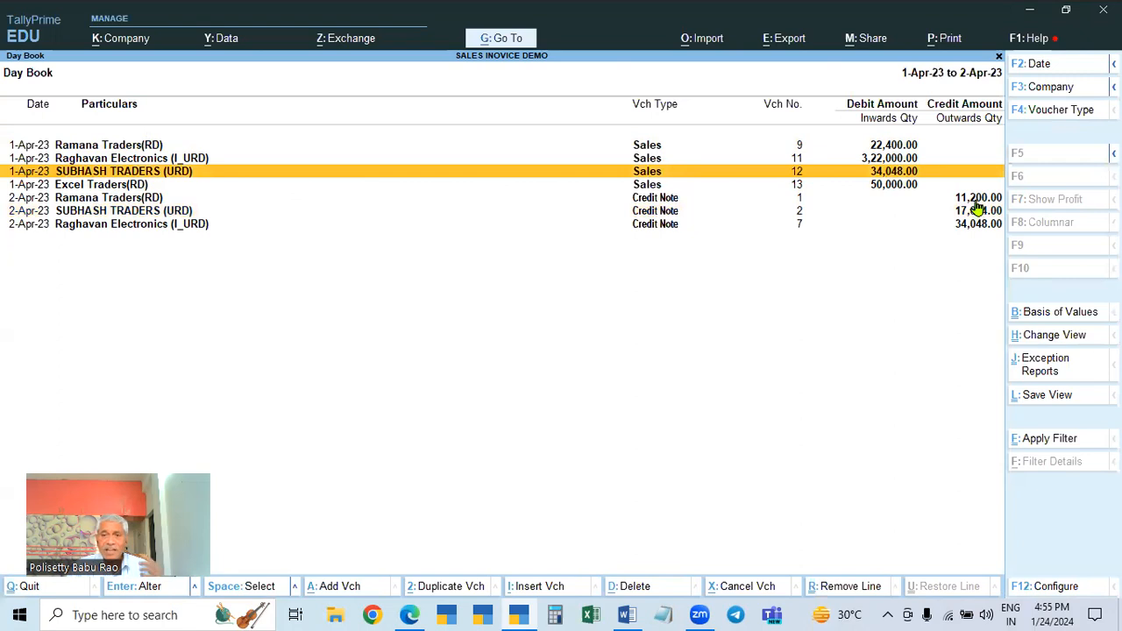
click(169, 217)
click(169, 218)
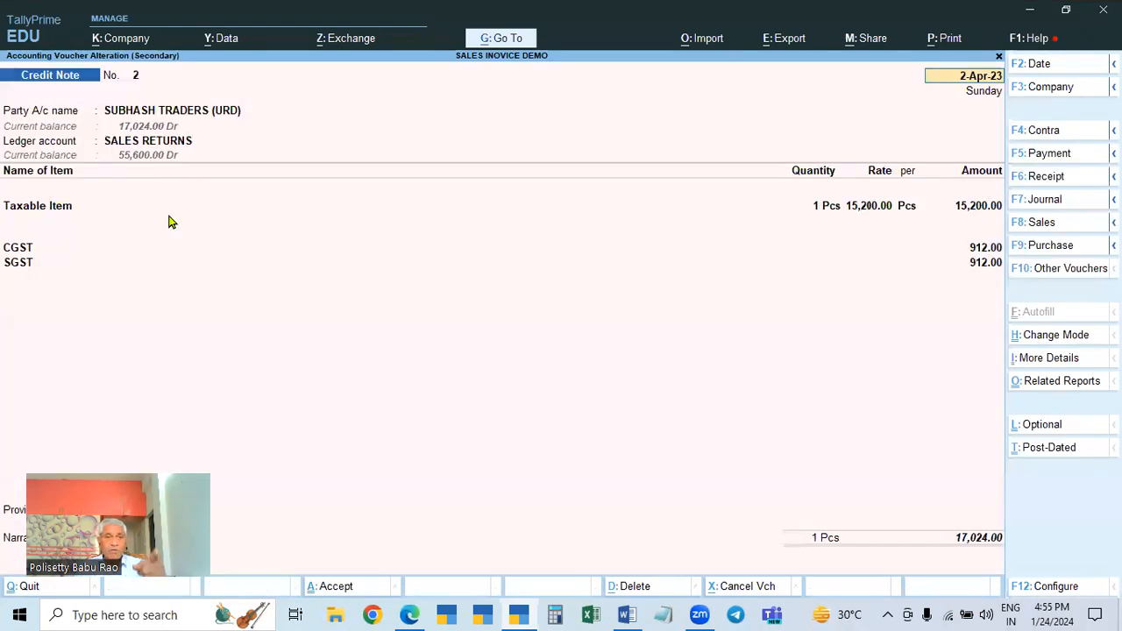
- Go through the credit note's Agst Ref allocation to bill 12 and check its More Details for an original invoice value option
click(973, 541)
key(Return)
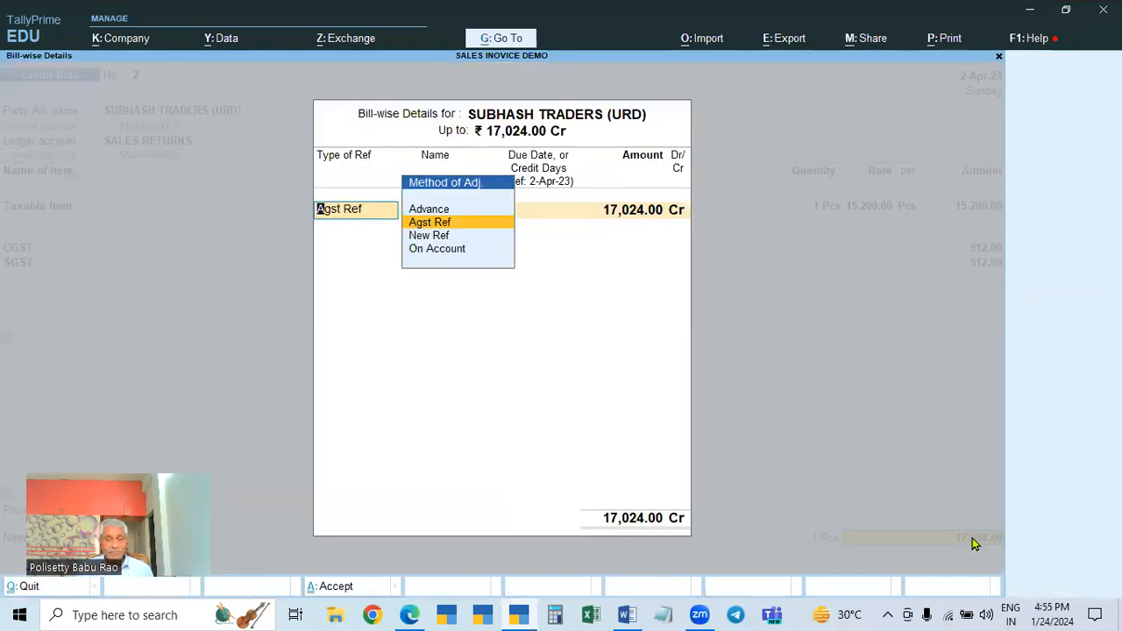
key(Return)
key(Return)
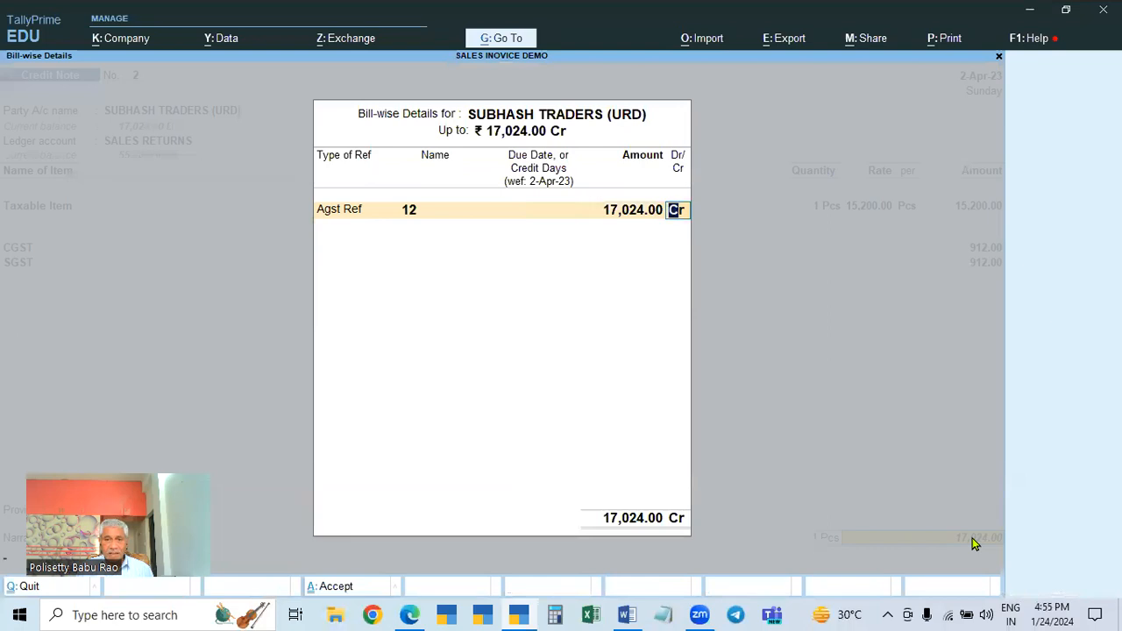
key(Return)
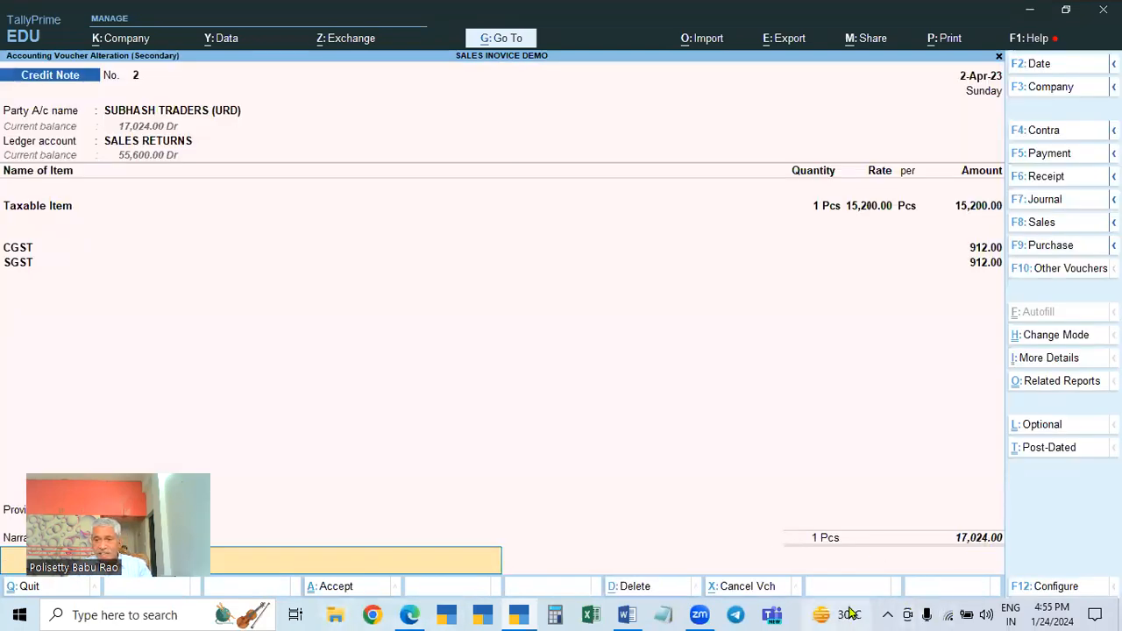
click(1049, 359)
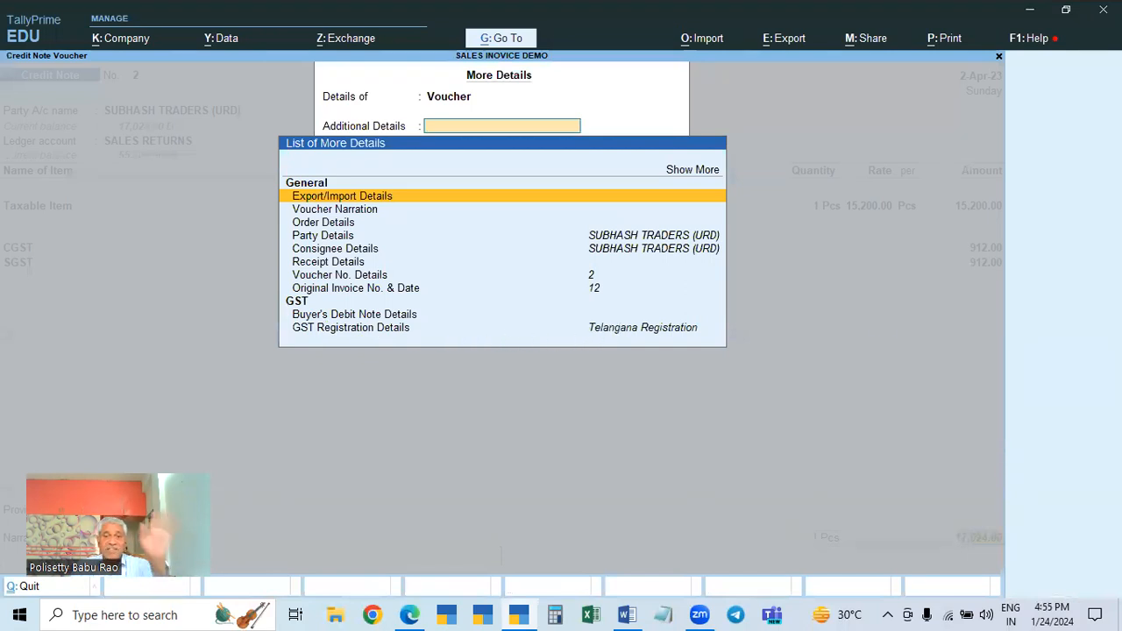
key(Escape)
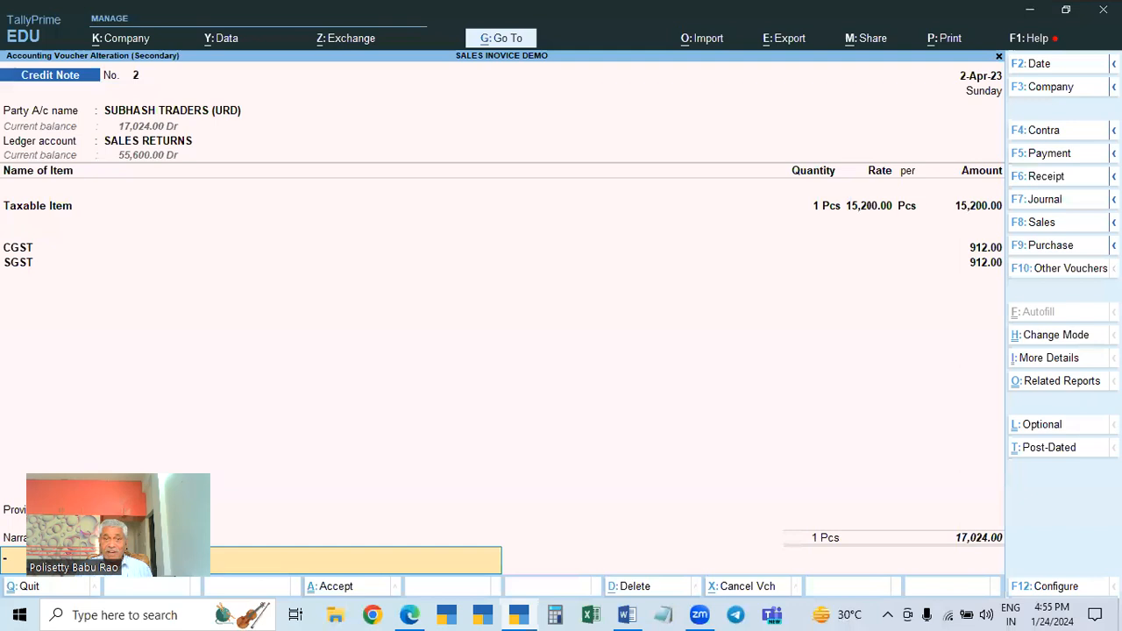
- Leave the SUBHASH TRADERS credit note and the Day Book, and open GSTR-1 from the GST reports
key(Escape)
key(n)
key(Return)
key(y)
key(Escape)
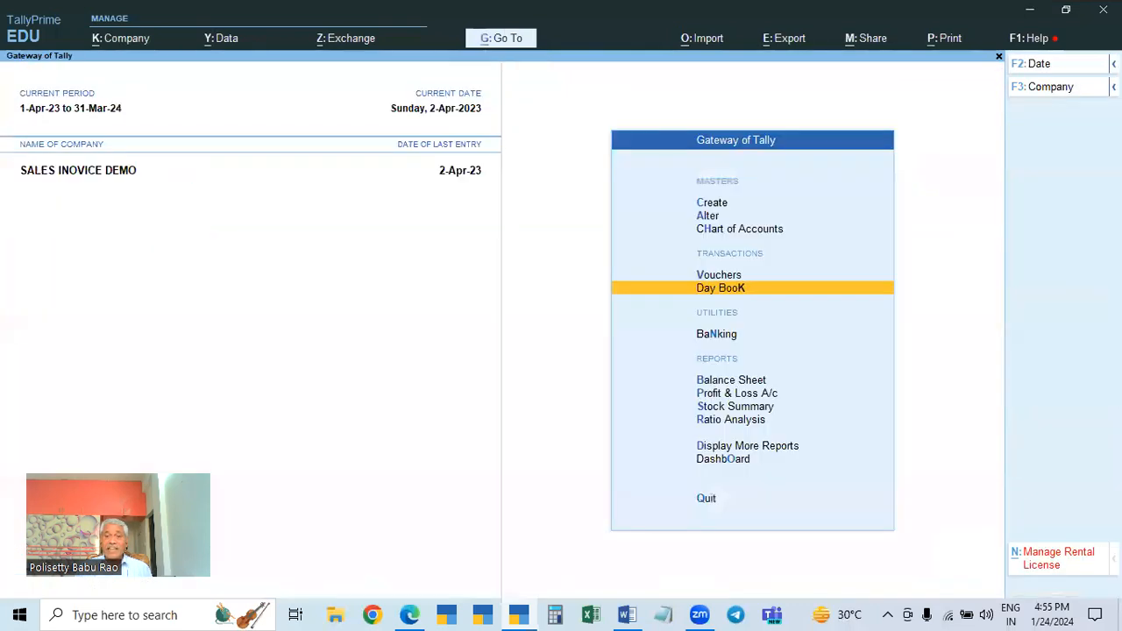
key(d)
key(g)
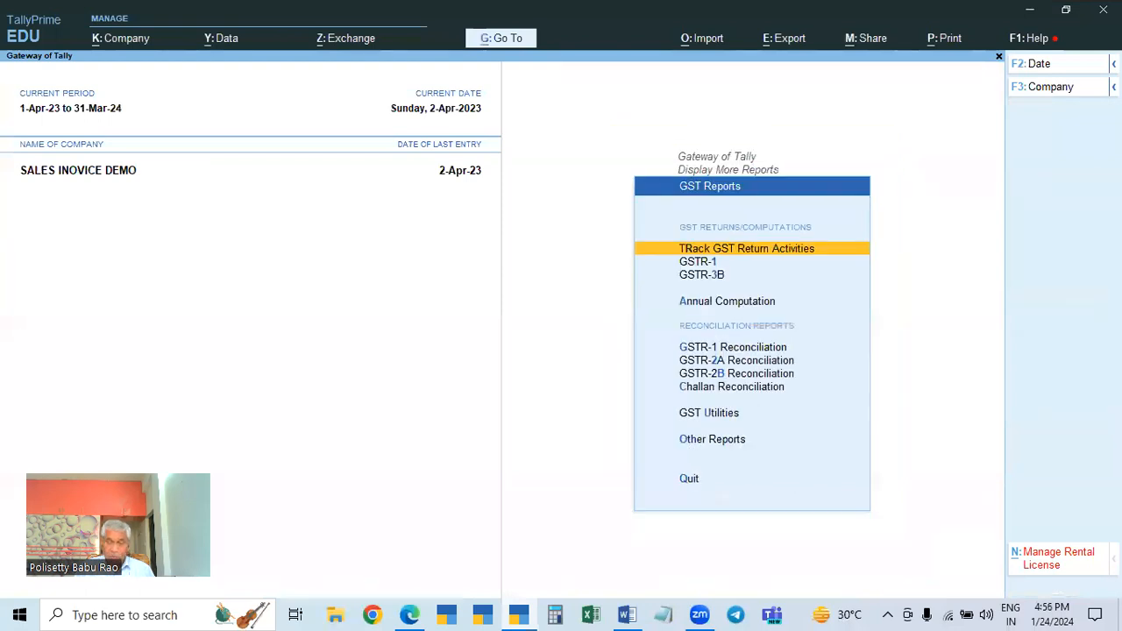
key(Down)
key(Return)
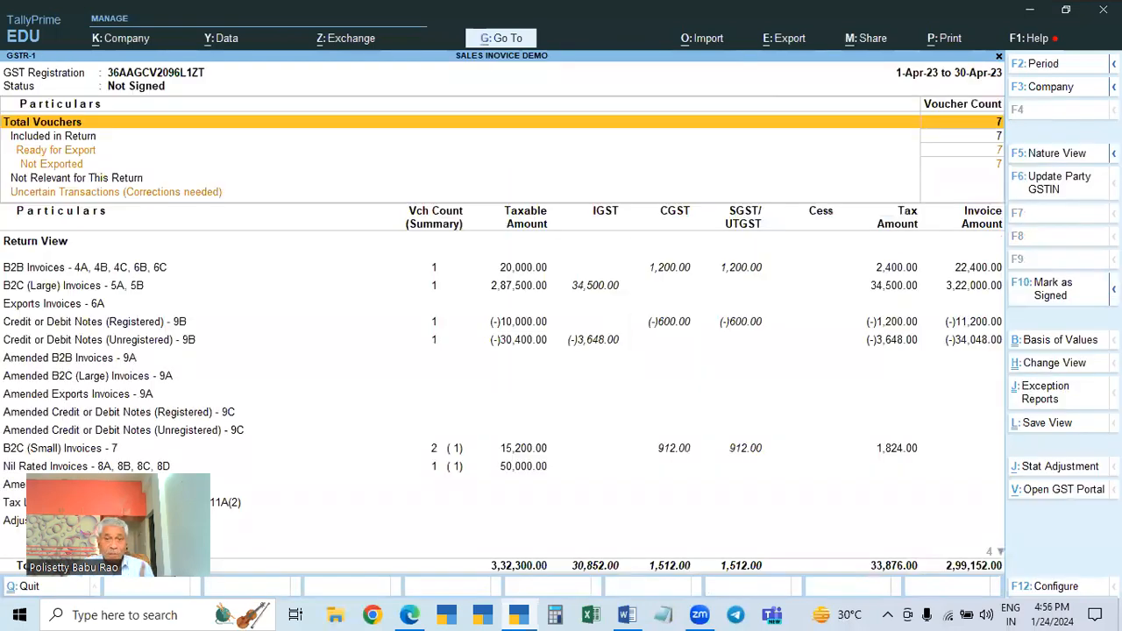
- Drill down from B2C (Small) Invoices - 7 to the Telangana (12%) voucher register
key(Down)
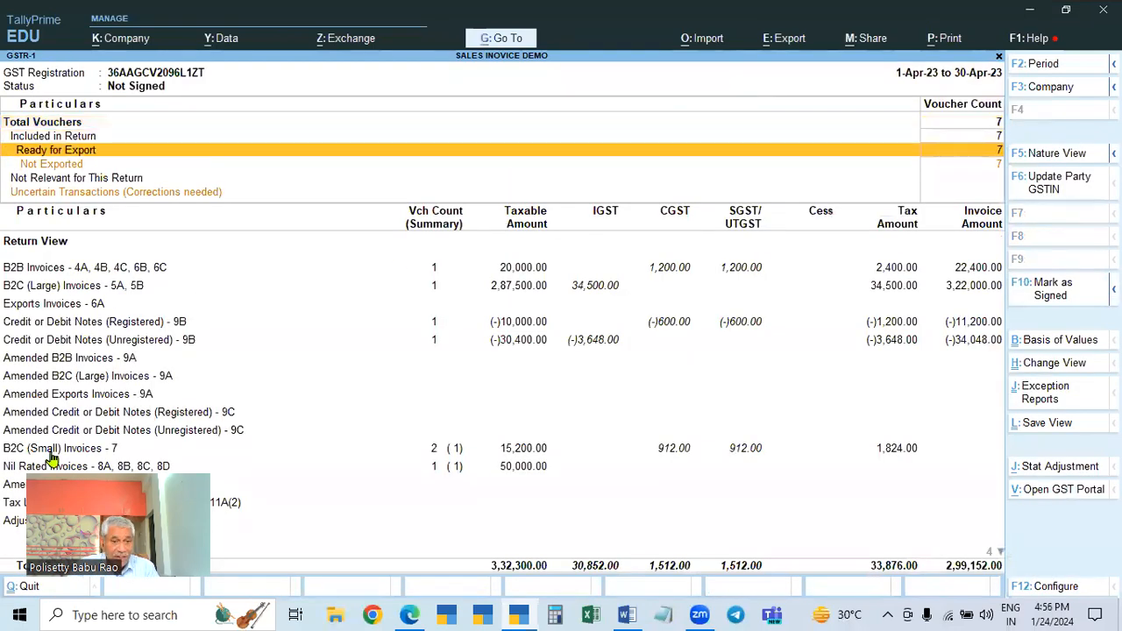
click(51, 453)
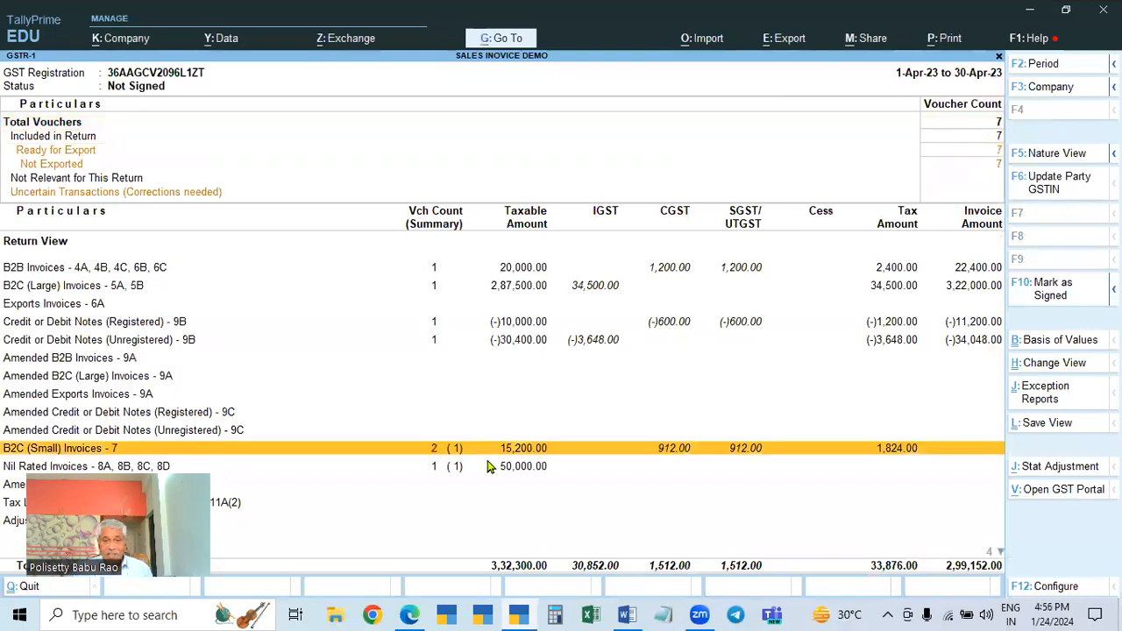
key(Return)
key(Return)
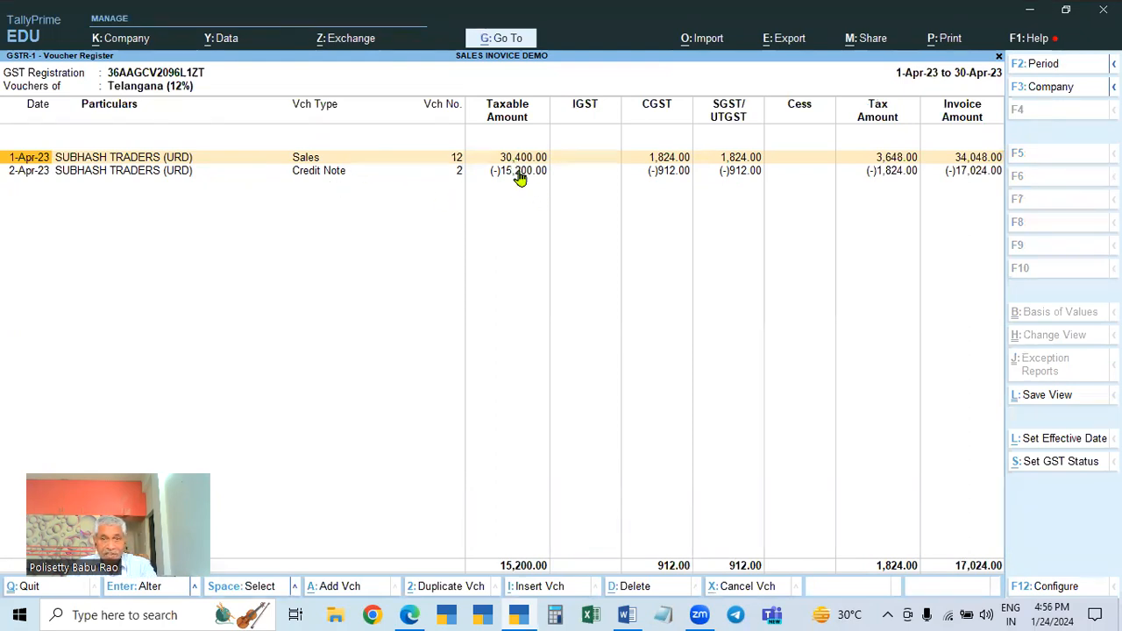
- Close the voucher register and GSTR-1 and return to the Gateway of Tally
key(Escape)
key(Escape)
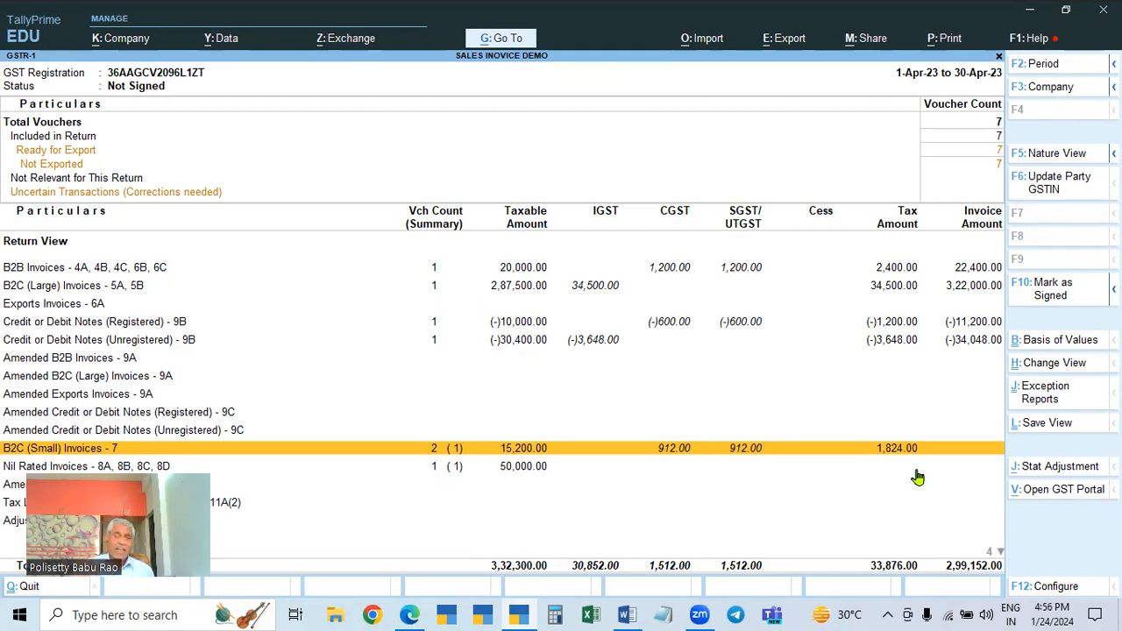
key(Escape)
key(Escape)
key(Escape)
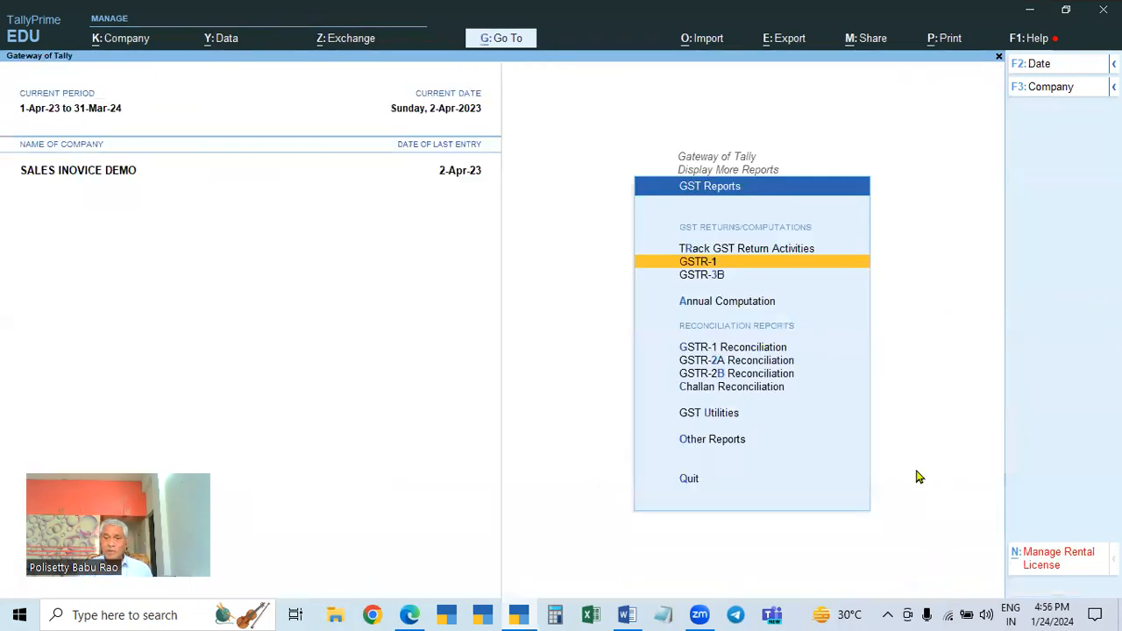
key(Escape)
key(Escape)
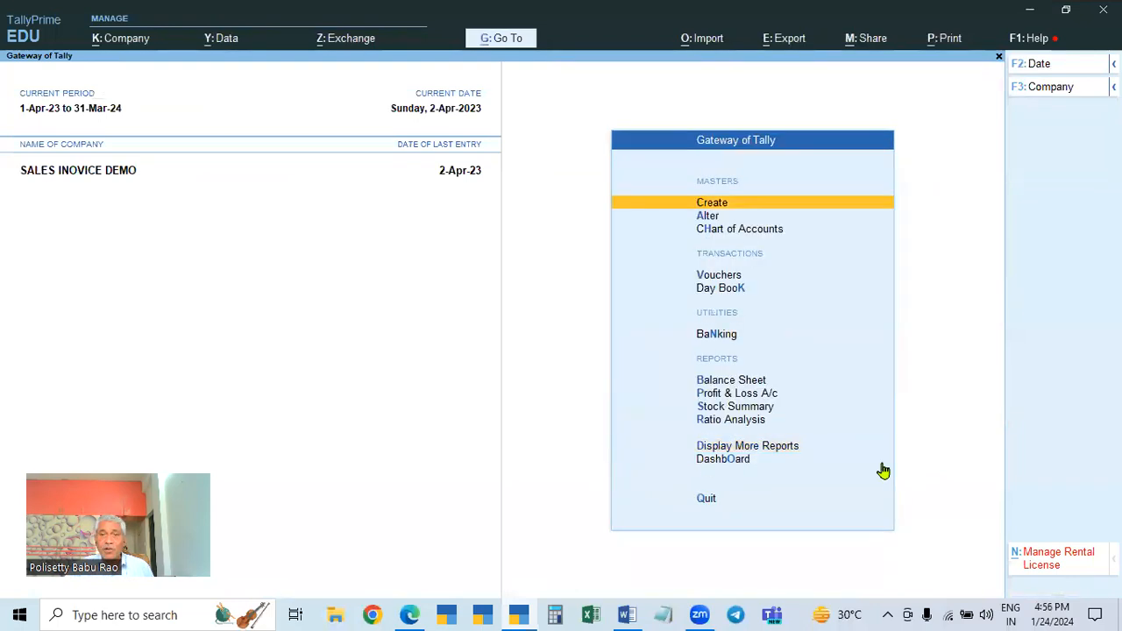